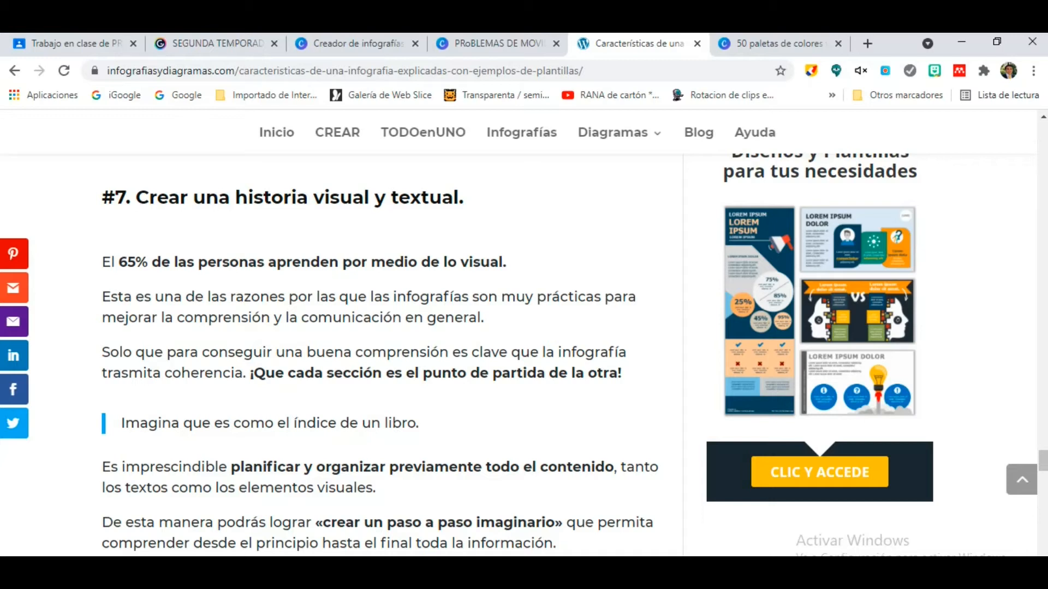
Read section #7 on creating a visual and textual story, its example infographics and the article's closing summary
{"action": "scroll", "coordinate": [382, 354], "scroll_direction": "down", "scroll_amount": 8}
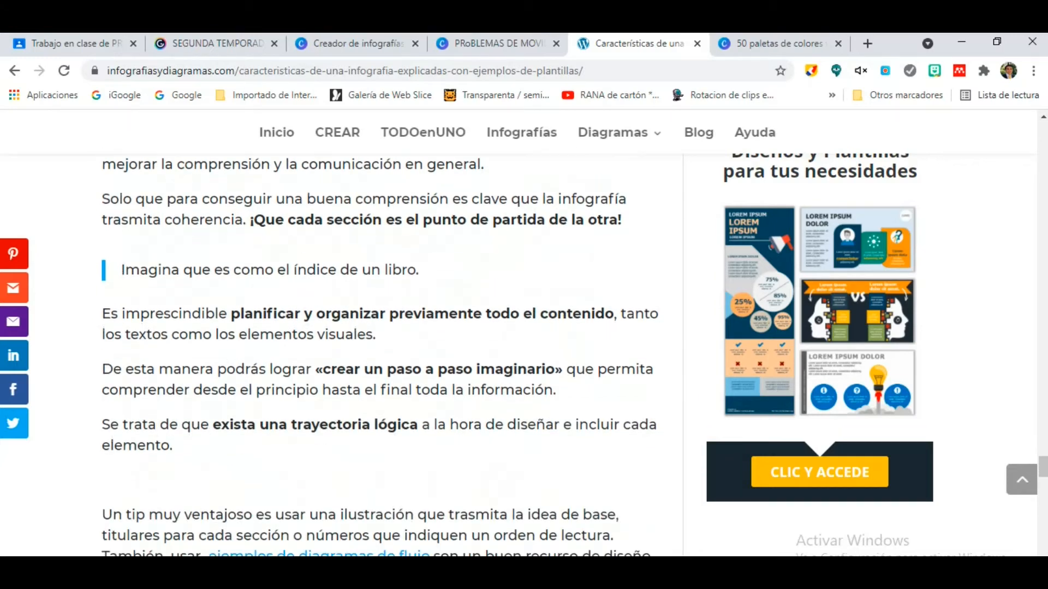
{"action": "scroll", "coordinate": [382, 355], "scroll_direction": "down", "scroll_amount": 2}
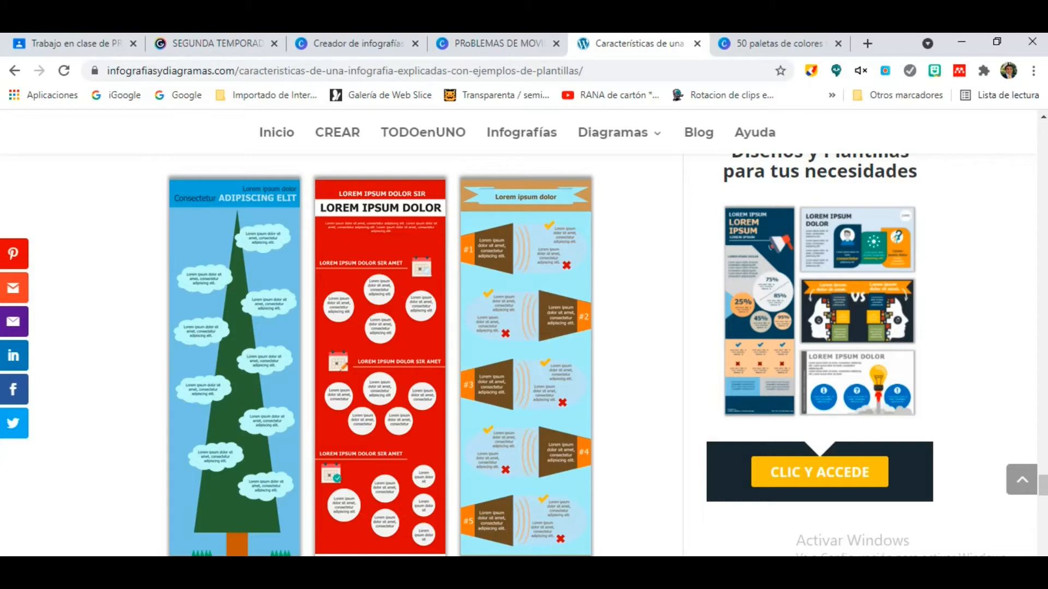
{"action": "scroll", "coordinate": [382, 355], "scroll_direction": "down", "scroll_amount": 7}
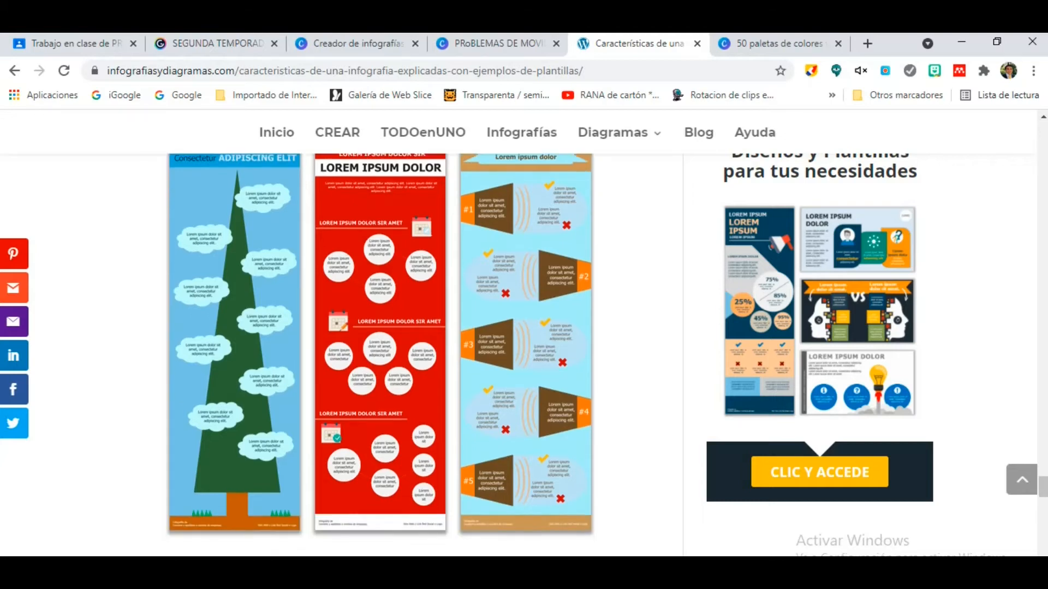
{"action": "scroll", "coordinate": [382, 355], "scroll_direction": "down", "scroll_amount": 5}
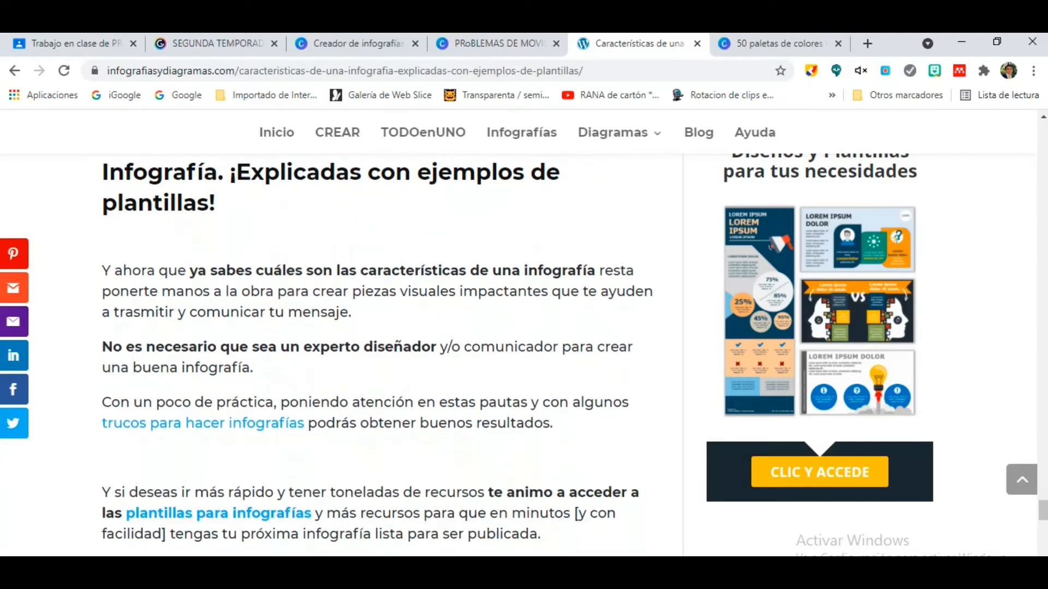
{"action": "scroll", "coordinate": [382, 355], "scroll_direction": "up", "scroll_amount": 1}
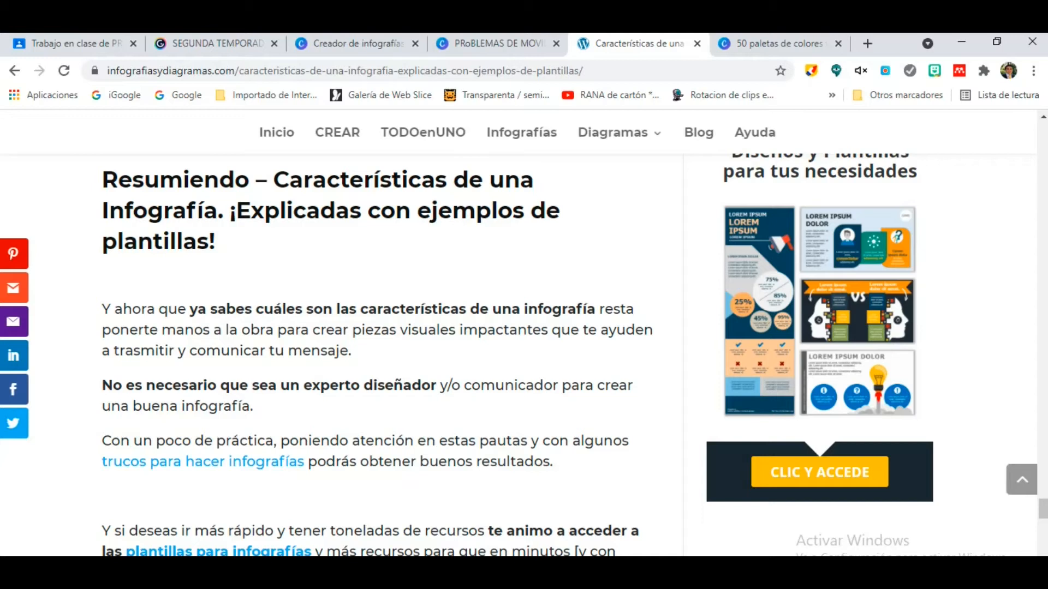
{"action": "scroll", "coordinate": [378, 360], "scroll_direction": "down", "scroll_amount": 1}
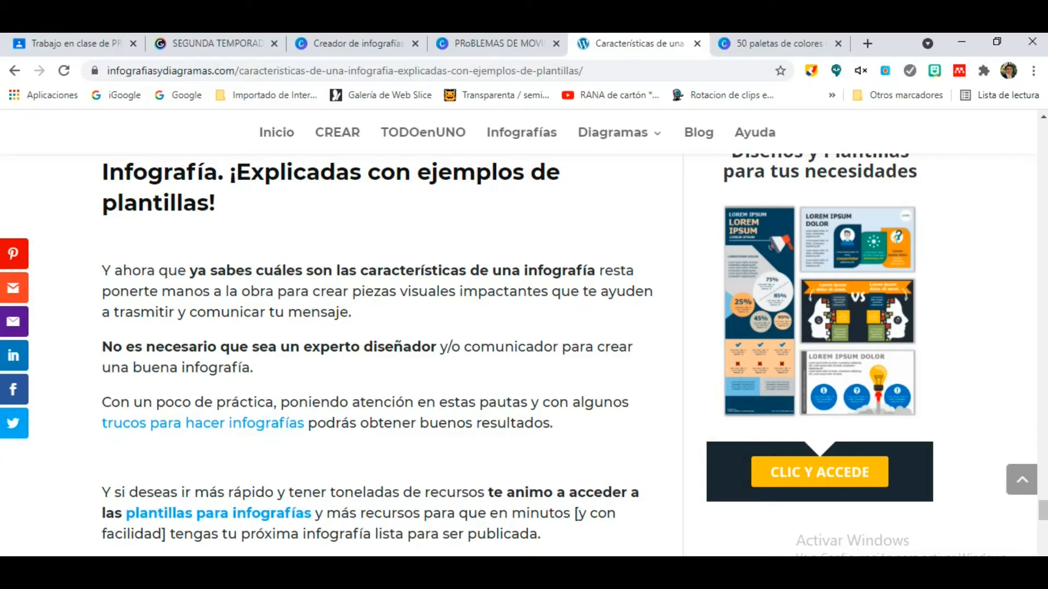
{"action": "scroll", "coordinate": [224, 503], "scroll_direction": "down", "scroll_amount": 10}
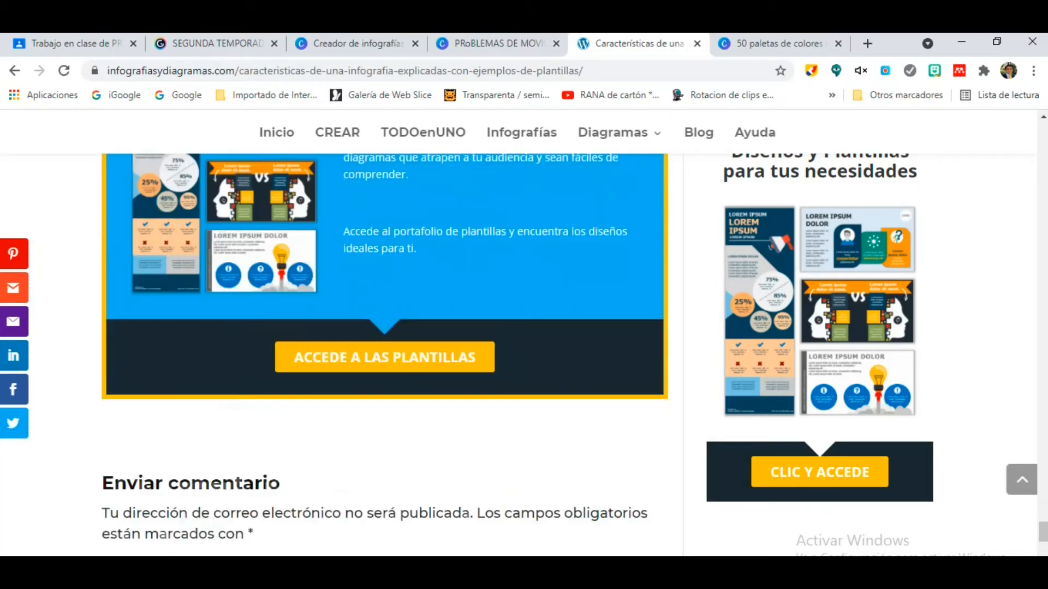
Review the article's earlier example templates and section #4 on choosing a good color combination
{"action": "scroll", "coordinate": [225, 503], "scroll_direction": "up", "scroll_amount": 15}
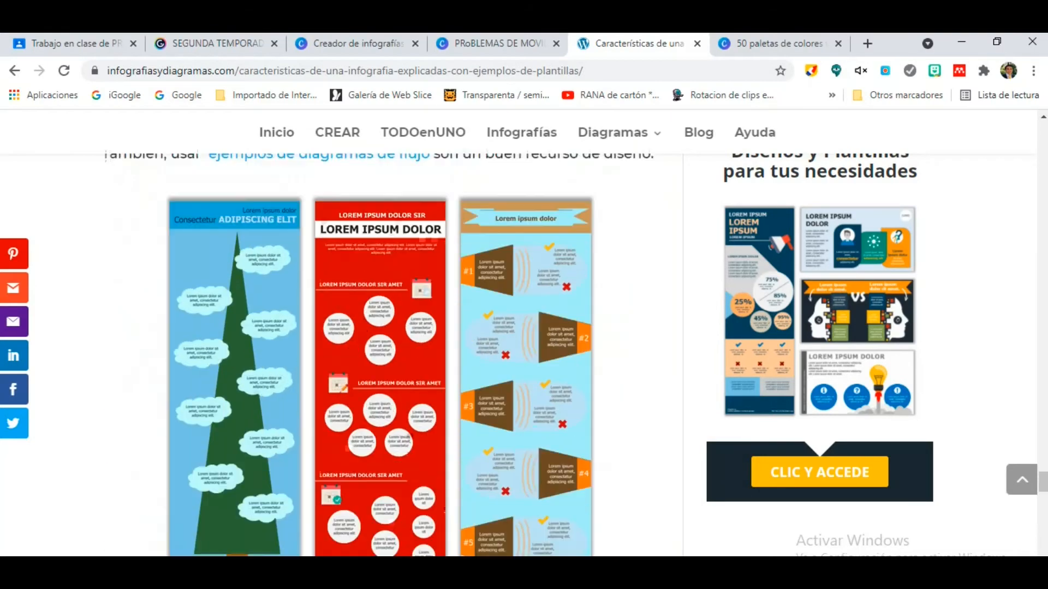
{"action": "scroll", "coordinate": [391, 331], "scroll_direction": "down", "scroll_amount": 2}
{"action": "scroll", "coordinate": [391, 332], "scroll_direction": "down", "scroll_amount": 2}
{"action": "scroll", "coordinate": [391, 331], "scroll_direction": "up", "scroll_amount": 2}
{"action": "scroll", "coordinate": [390, 331], "scroll_direction": "down", "scroll_amount": 8}
{"action": "scroll", "coordinate": [391, 331], "scroll_direction": "up", "scroll_amount": 15}
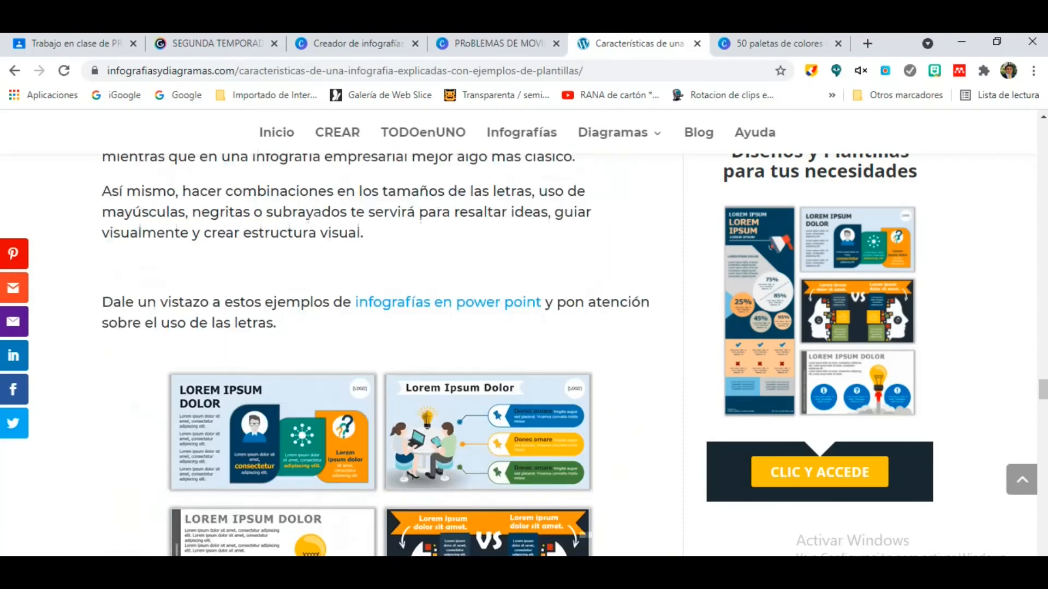
{"action": "scroll", "coordinate": [378, 355], "scroll_direction": "up", "scroll_amount": 8}
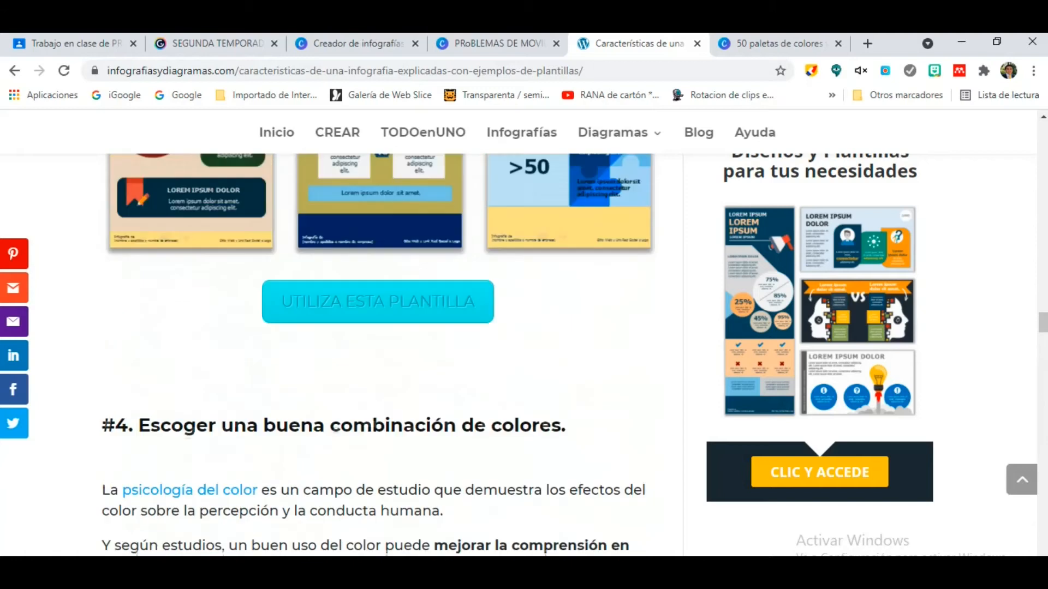
{"action": "scroll", "coordinate": [379, 355], "scroll_direction": "down", "scroll_amount": 10}
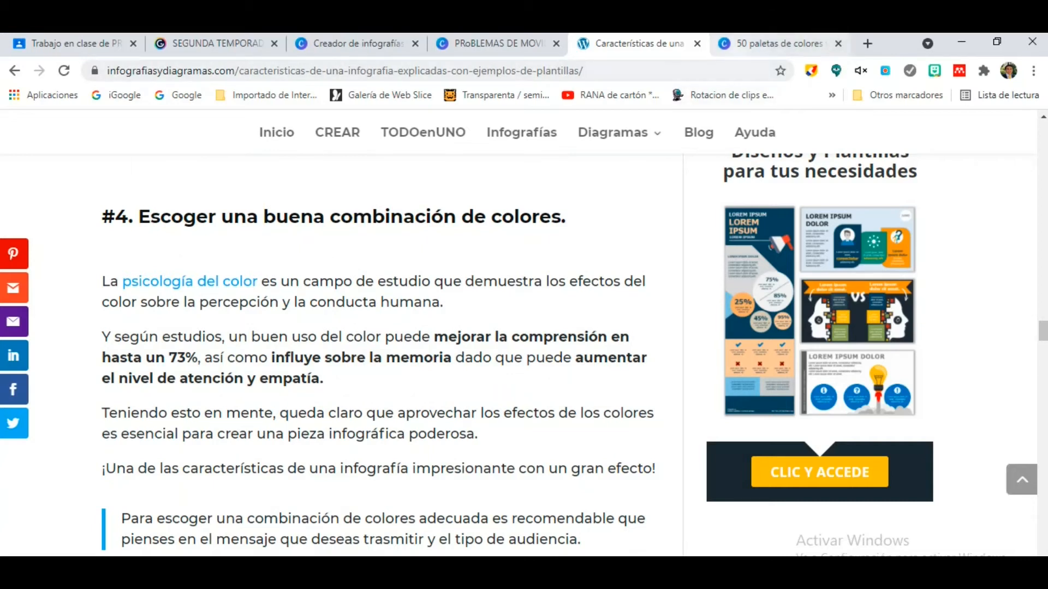
Switch to the Canva article on 50 color palettes and examine palettes 17 to 19 with their color codes
{"action": "left_click", "coordinate": [779, 43]}
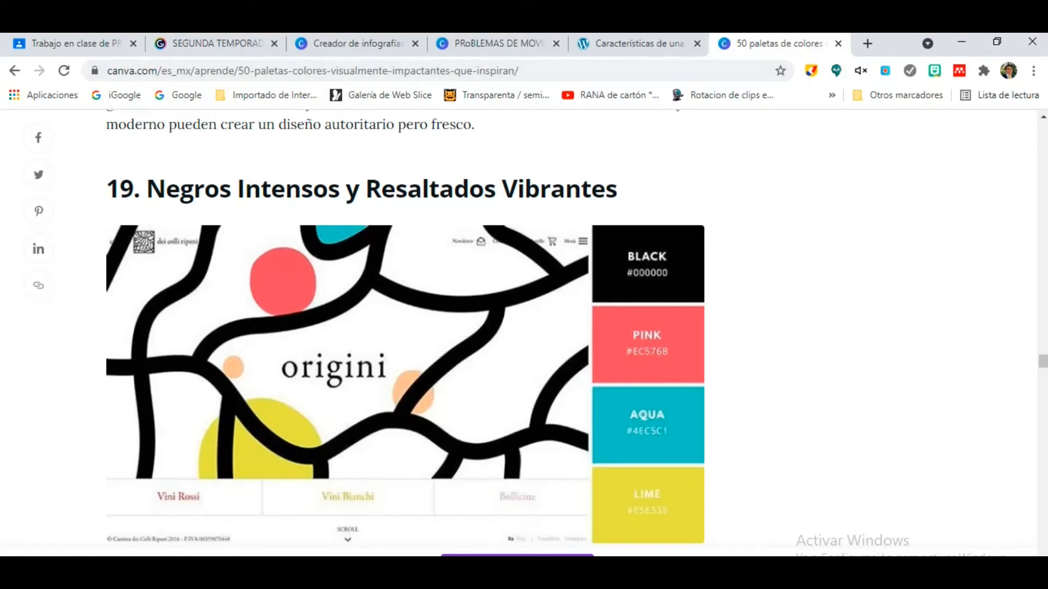
{"action": "scroll", "coordinate": [405, 328], "scroll_direction": "up", "scroll_amount": 7}
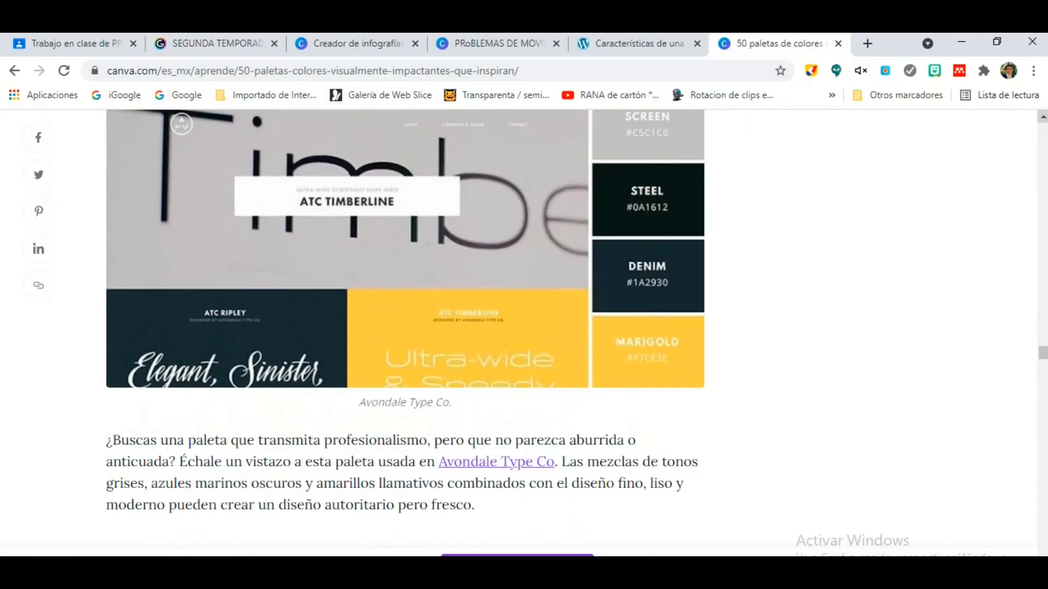
{"action": "scroll", "coordinate": [405, 328], "scroll_direction": "up", "scroll_amount": 7}
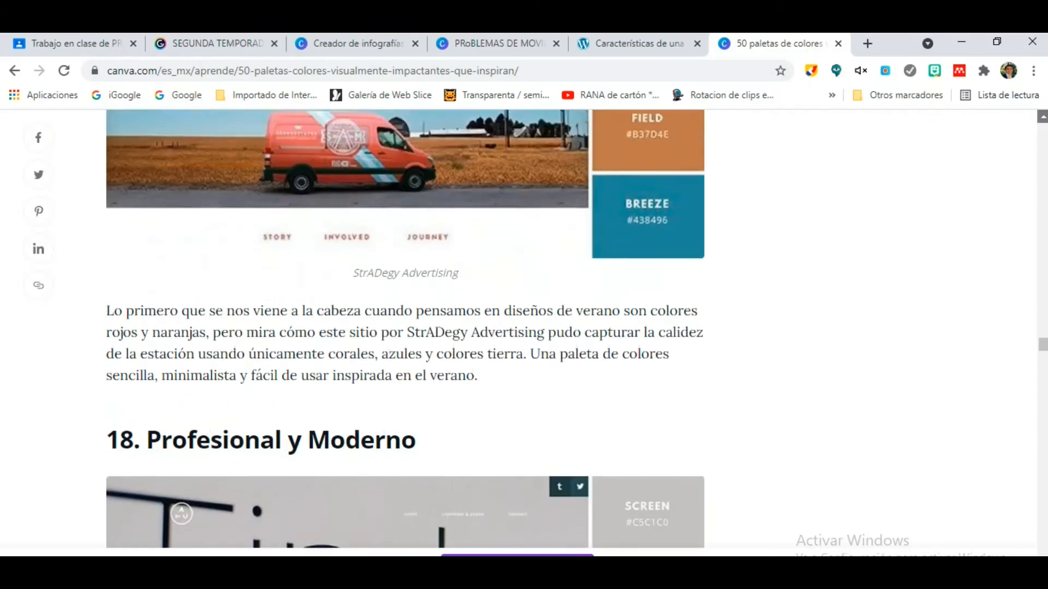
{"action": "scroll", "coordinate": [405, 327], "scroll_direction": "up", "scroll_amount": 6}
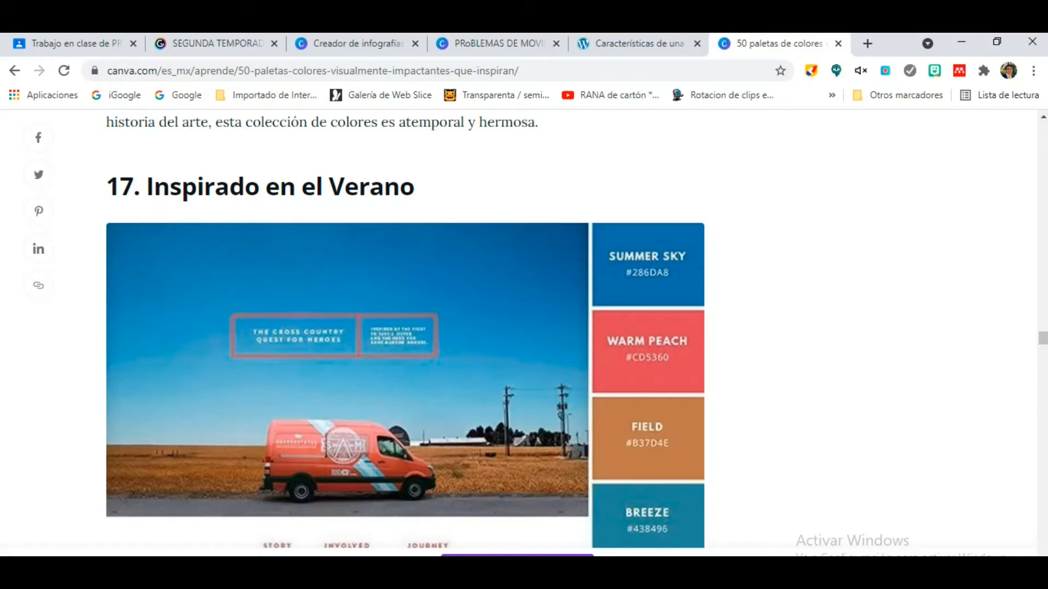
{"action": "scroll", "coordinate": [405, 327], "scroll_direction": "down", "scroll_amount": 7}
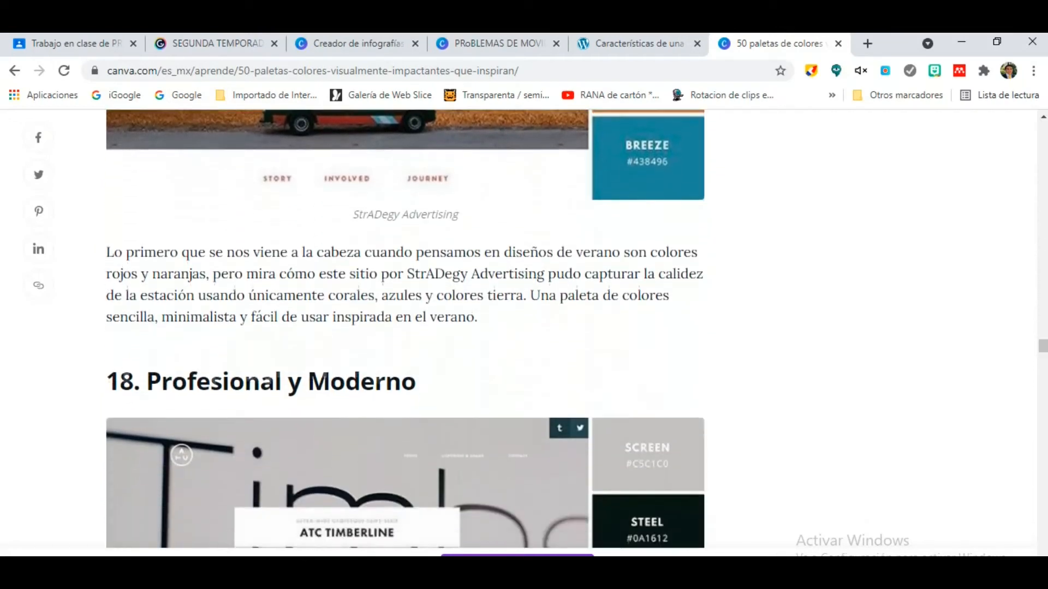
{"action": "scroll", "coordinate": [405, 327], "scroll_direction": "down", "scroll_amount": 5}
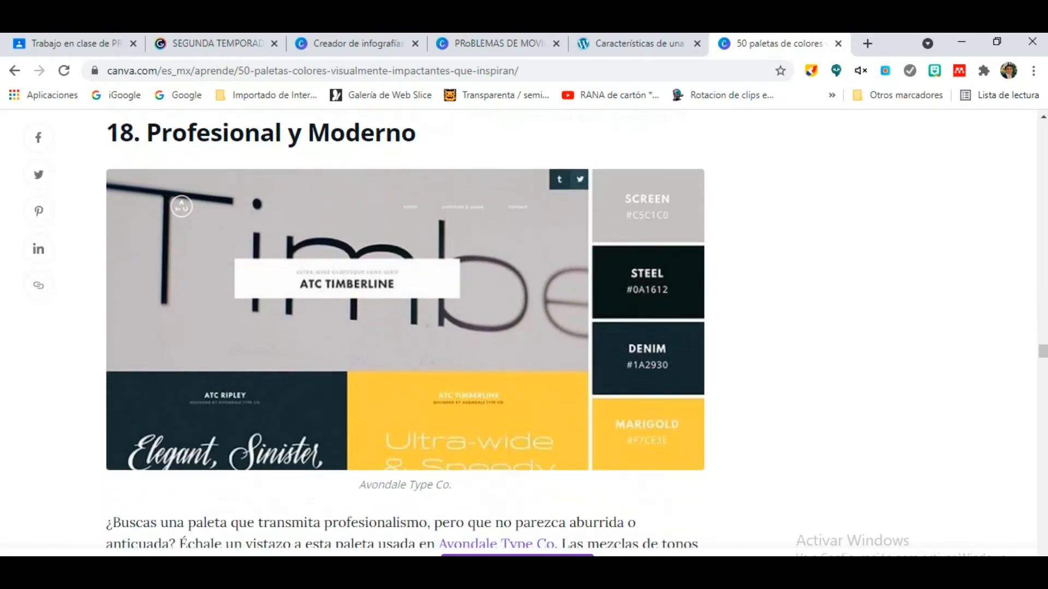
{"action": "scroll", "coordinate": [405, 327], "scroll_direction": "down", "scroll_amount": 7}
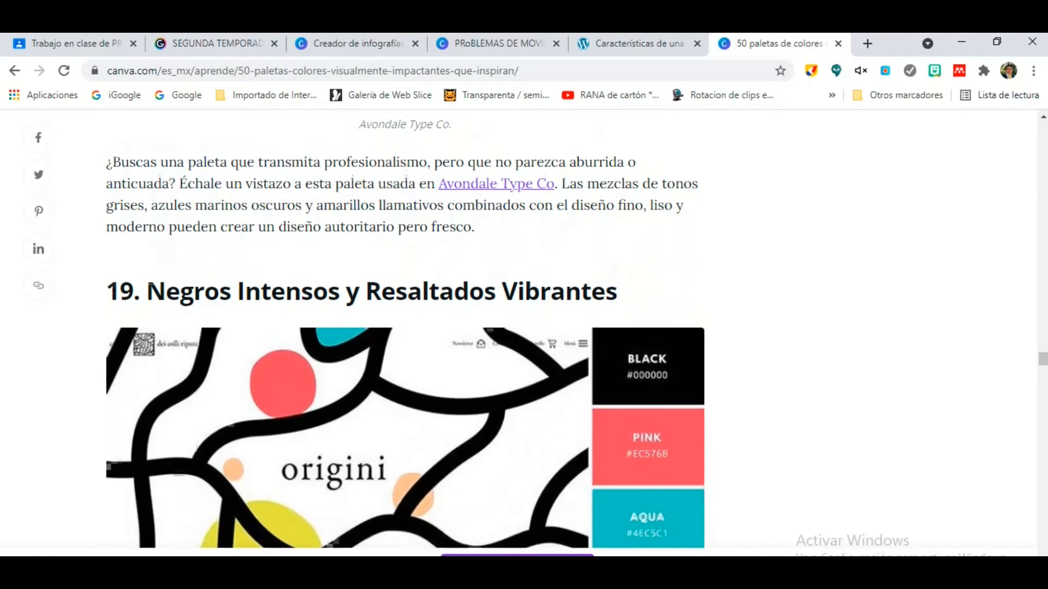
Compare the following palettes up to 22, Lujoso y Moderno, and return to palette 19, Negros Intensos y Resaltados Vibrantes
{"action": "scroll", "coordinate": [405, 327], "scroll_direction": "down", "scroll_amount": 2}
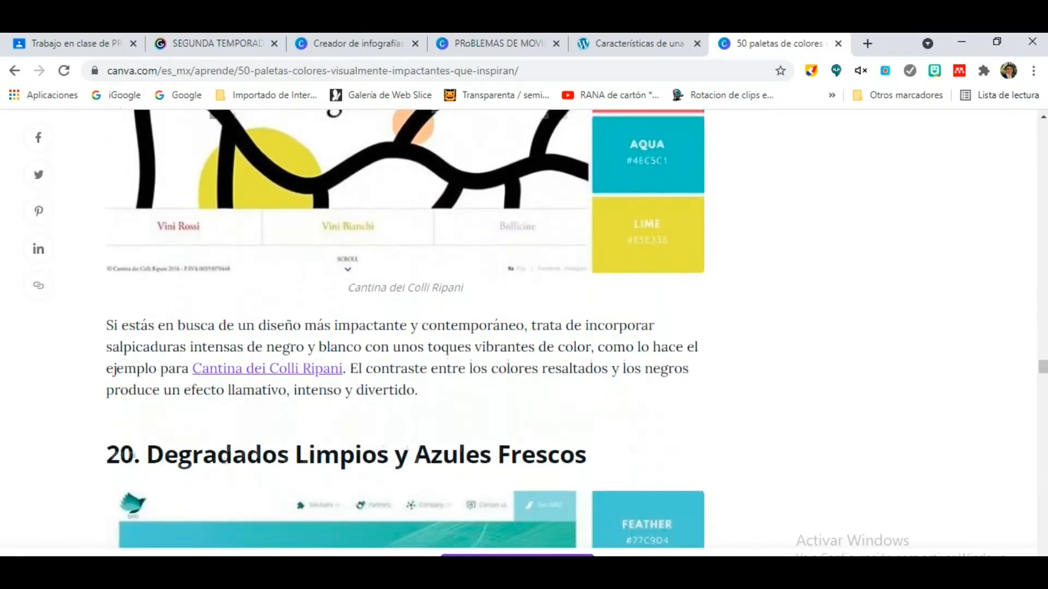
{"action": "scroll", "coordinate": [405, 328], "scroll_direction": "down", "scroll_amount": 2}
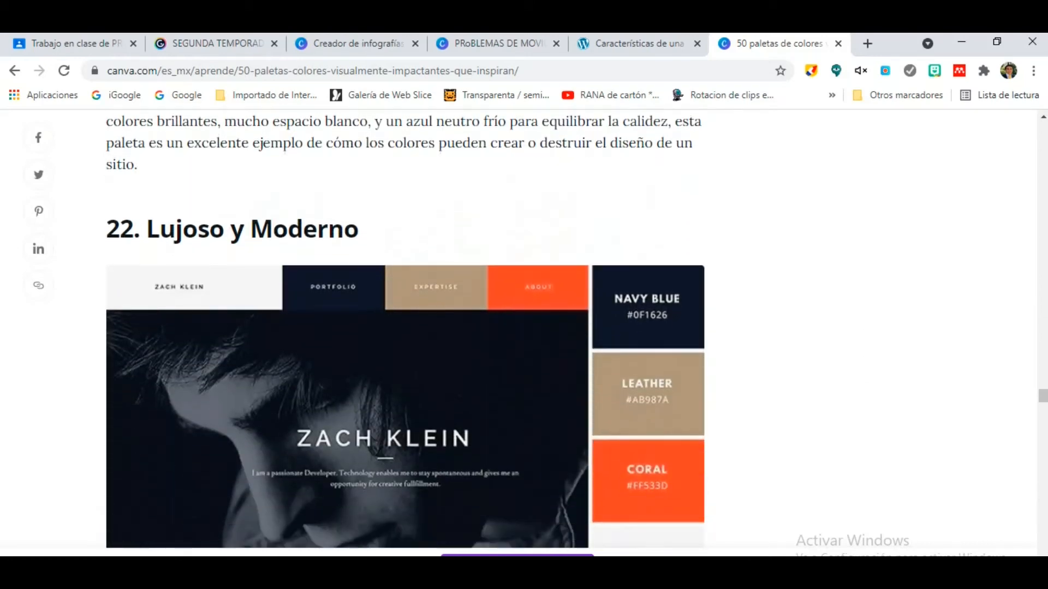
{"action": "scroll", "coordinate": [405, 328], "scroll_direction": "up", "scroll_amount": 2}
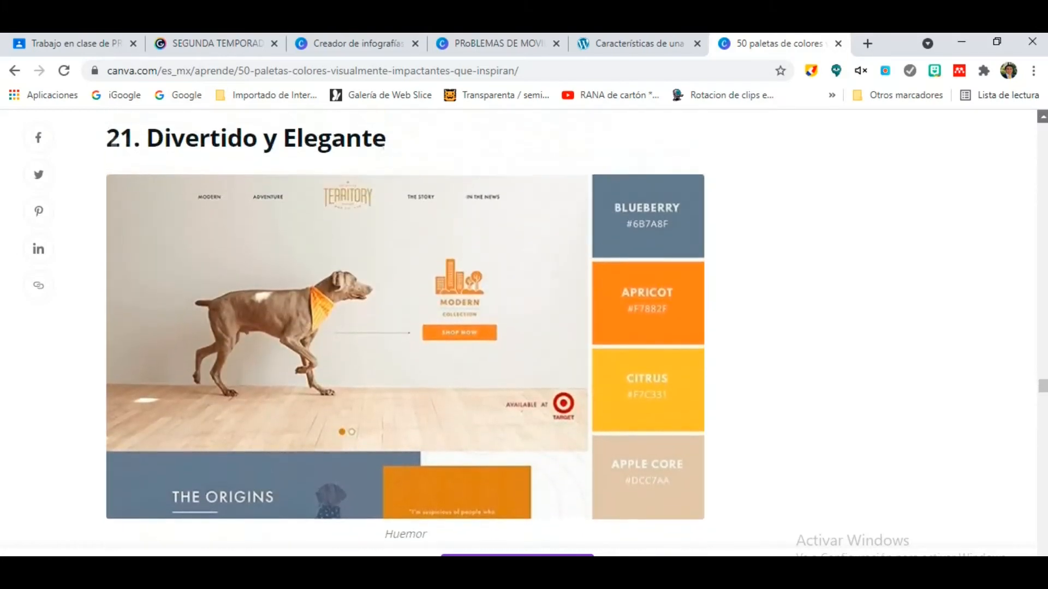
{"action": "scroll", "coordinate": [405, 328], "scroll_direction": "up", "scroll_amount": 7}
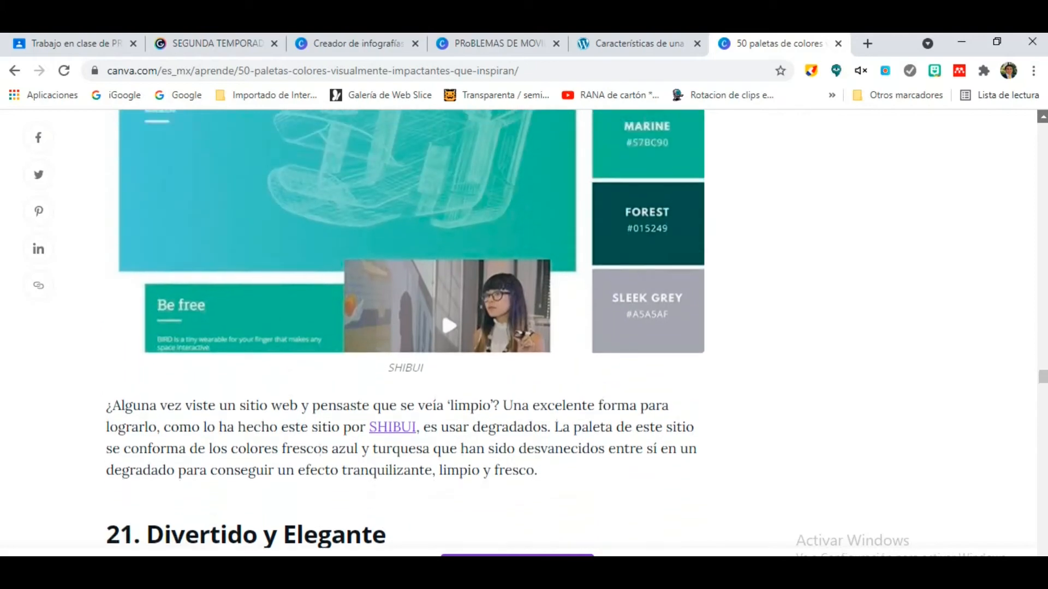
{"action": "scroll", "coordinate": [405, 327], "scroll_direction": "up", "scroll_amount": 7}
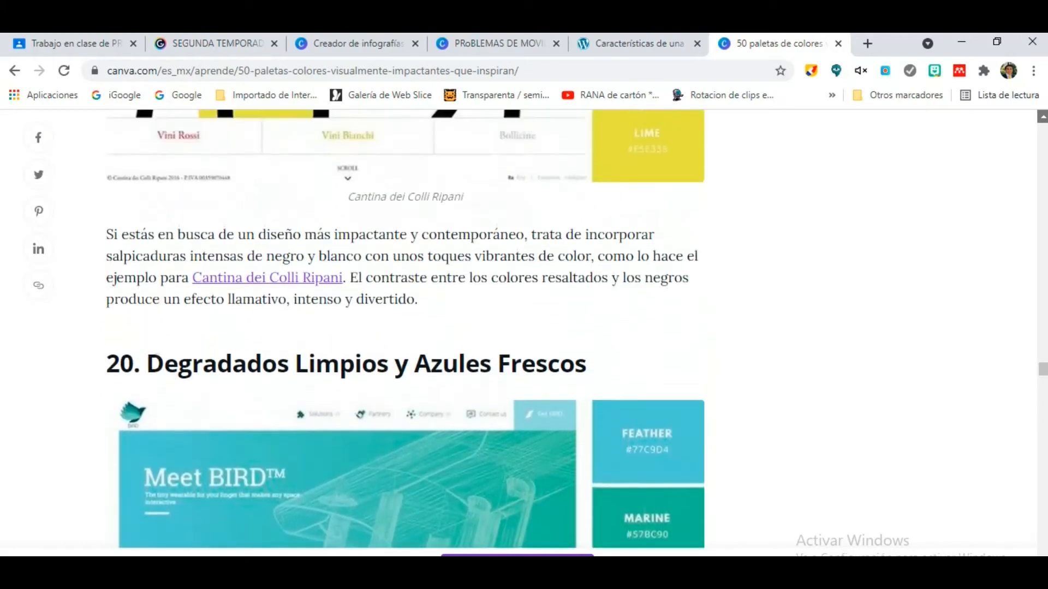
{"action": "scroll", "coordinate": [405, 327], "scroll_direction": "up", "scroll_amount": 4}
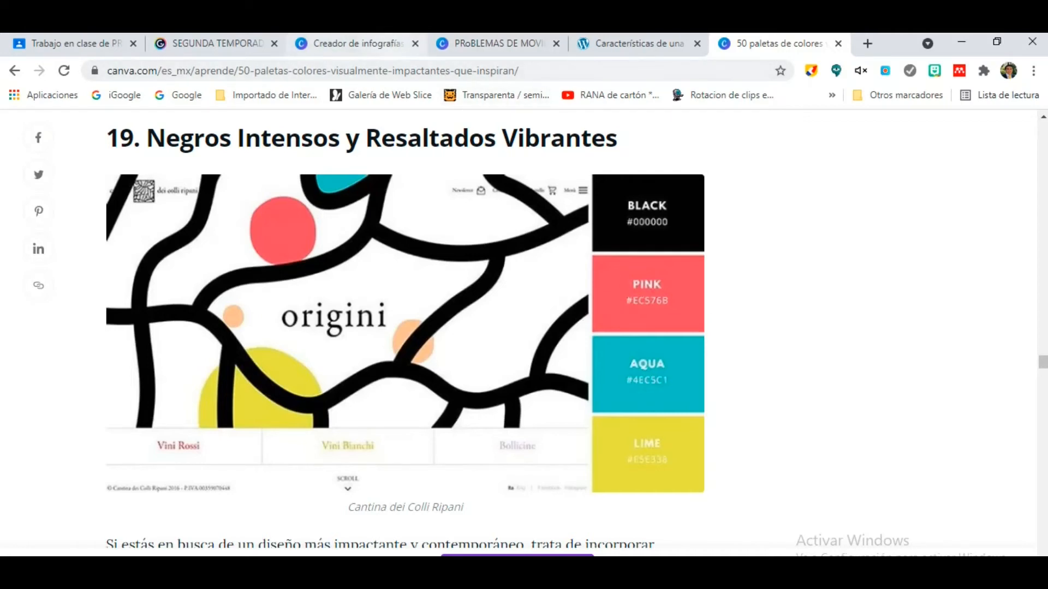
Sign in to Canva and start a new blank infographic design from the Crea infografías gratis page
{"action": "left_click", "coordinate": [352, 43]}
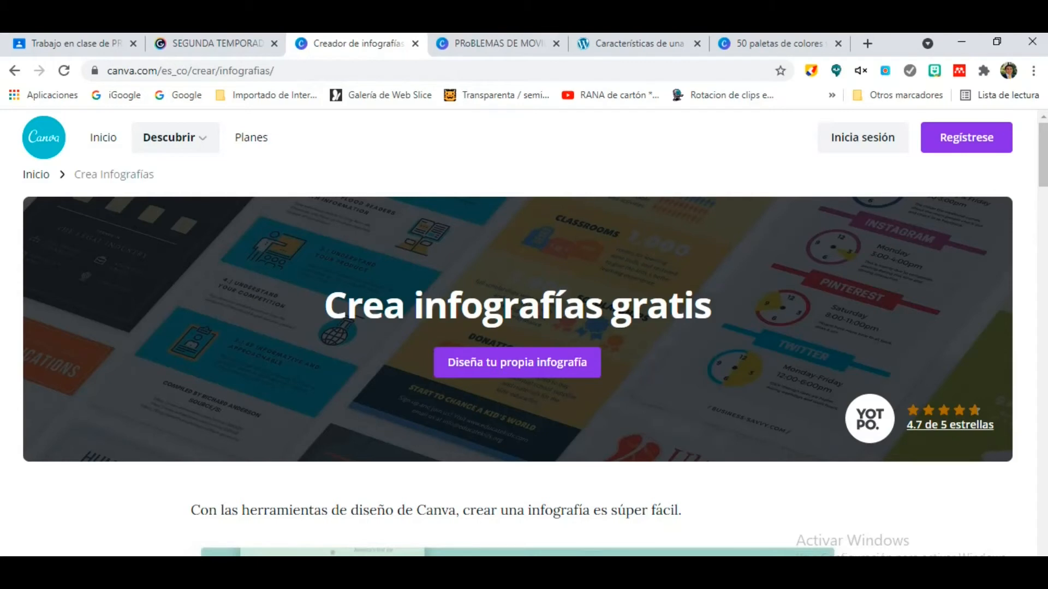
{"action": "left_click", "coordinate": [862, 137]}
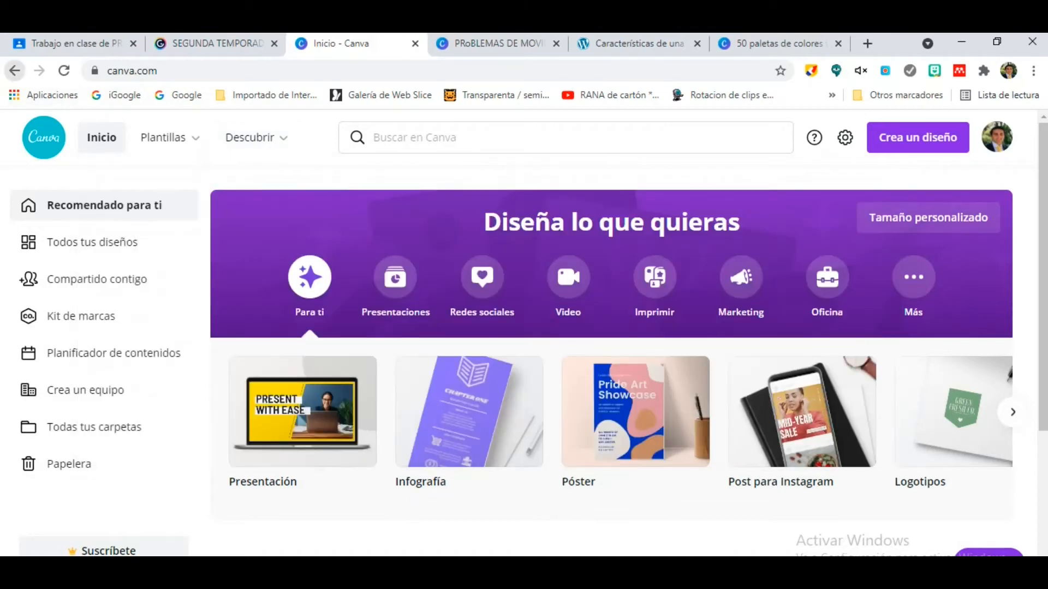
{"action": "left_click", "coordinate": [14, 70]}
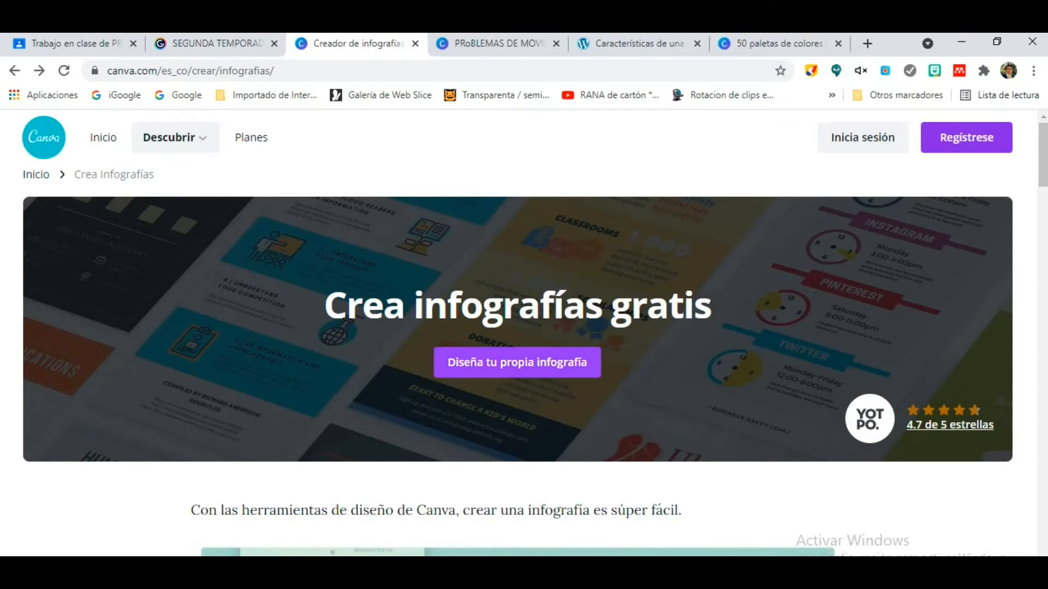
{"action": "left_click", "coordinate": [517, 363]}
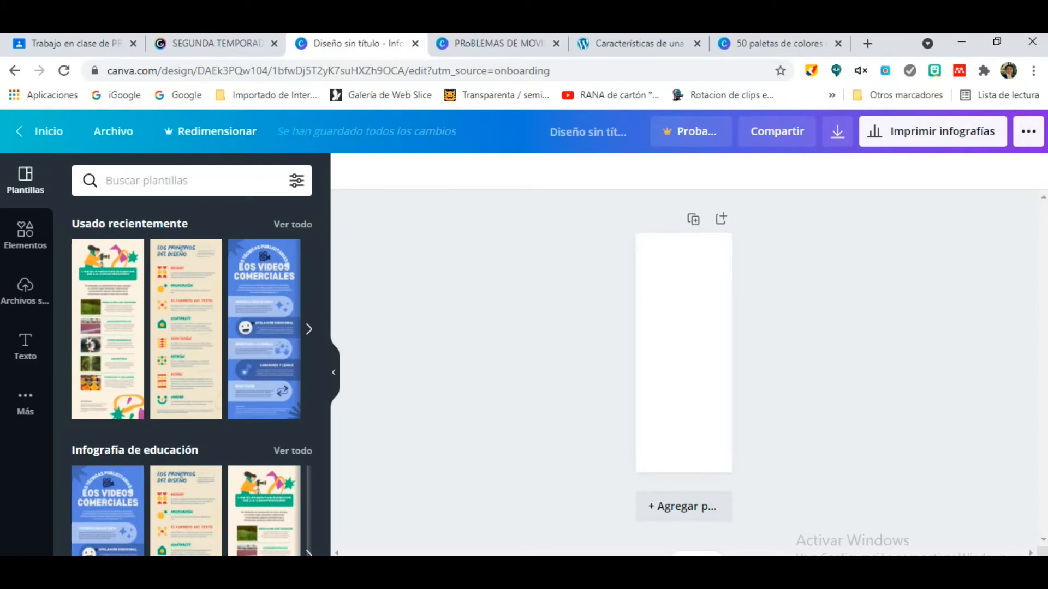
{"action": "scroll", "coordinate": [684, 352], "scroll_direction": "up", "scroll_amount": 8}
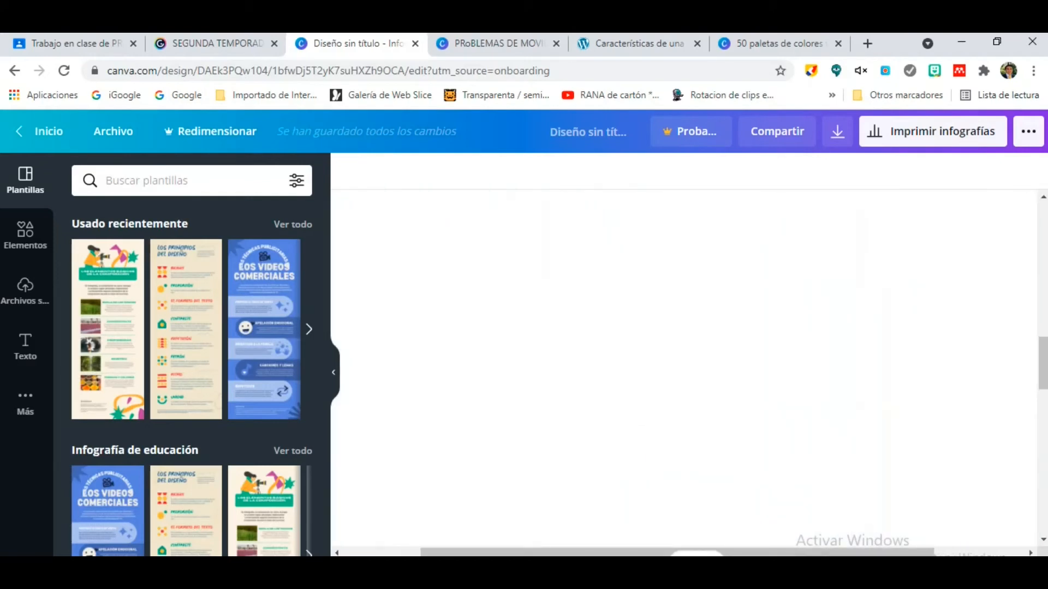
{"action": "scroll", "coordinate": [684, 368], "scroll_direction": "down", "scroll_amount": 8}
{"action": "scroll", "coordinate": [684, 369], "scroll_direction": "down", "scroll_amount": 2}
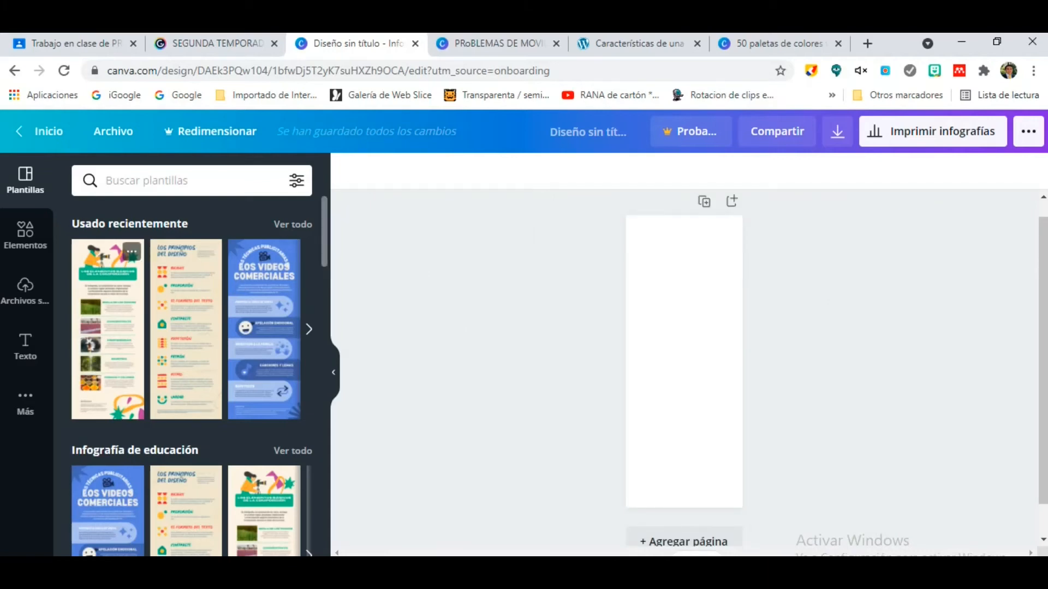
Browse the infographic templates by category, from education and processes through business, timelines and non-profits to all results
{"action": "scroll", "coordinate": [191, 377], "scroll_direction": "down", "scroll_amount": 3}
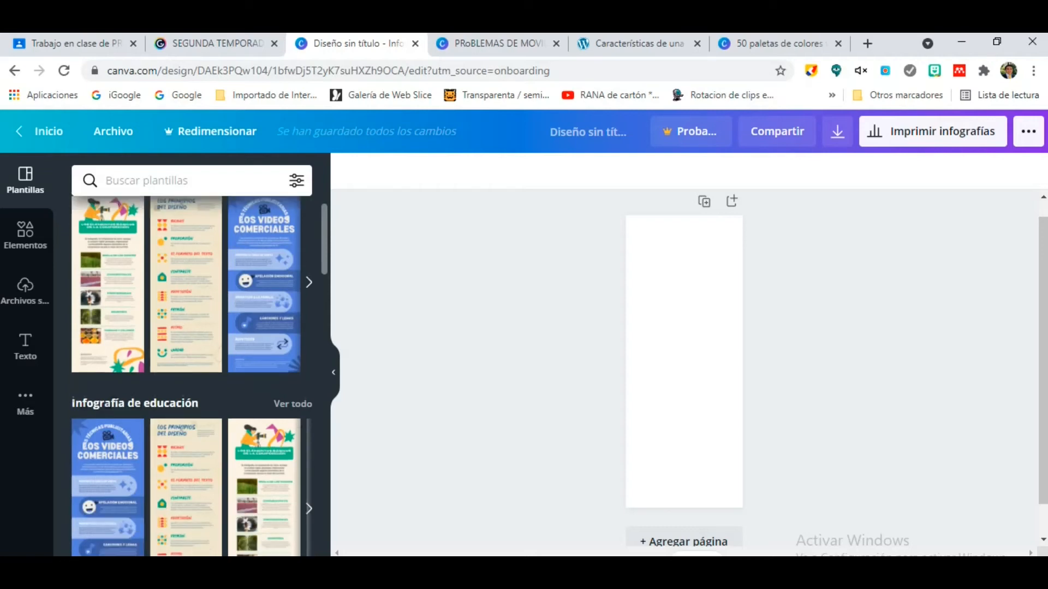
{"action": "scroll", "coordinate": [191, 377], "scroll_direction": "down", "scroll_amount": 4}
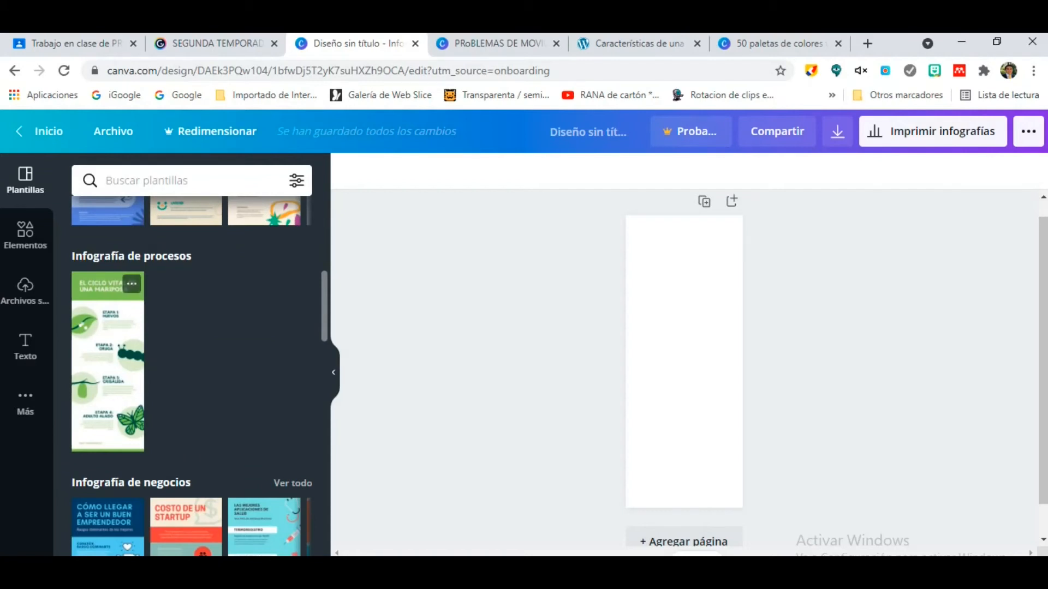
{"action": "scroll", "coordinate": [191, 377], "scroll_direction": "down", "scroll_amount": 5}
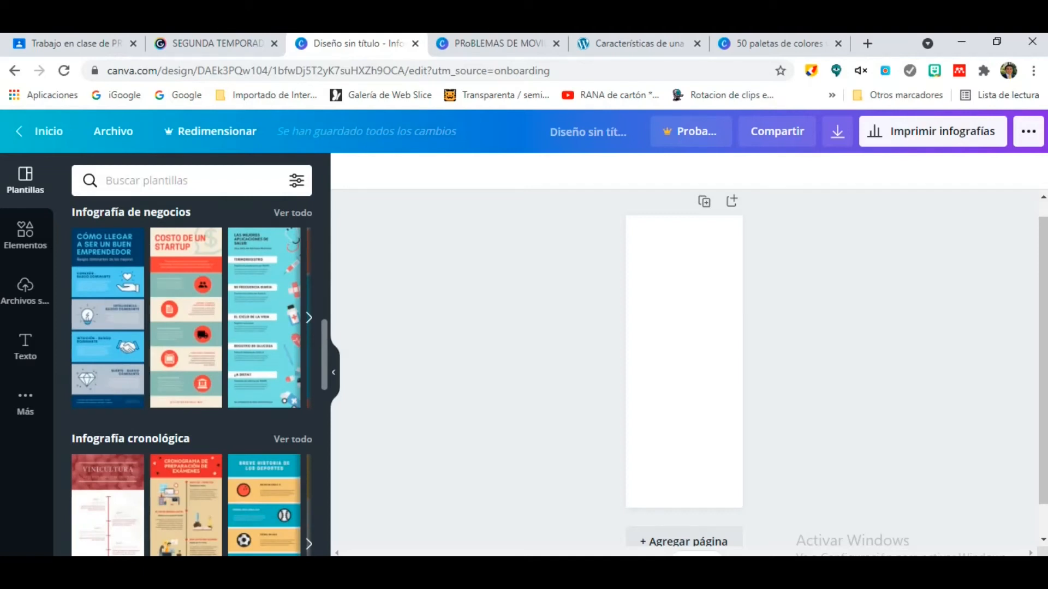
{"action": "scroll", "coordinate": [191, 376], "scroll_direction": "down", "scroll_amount": 5}
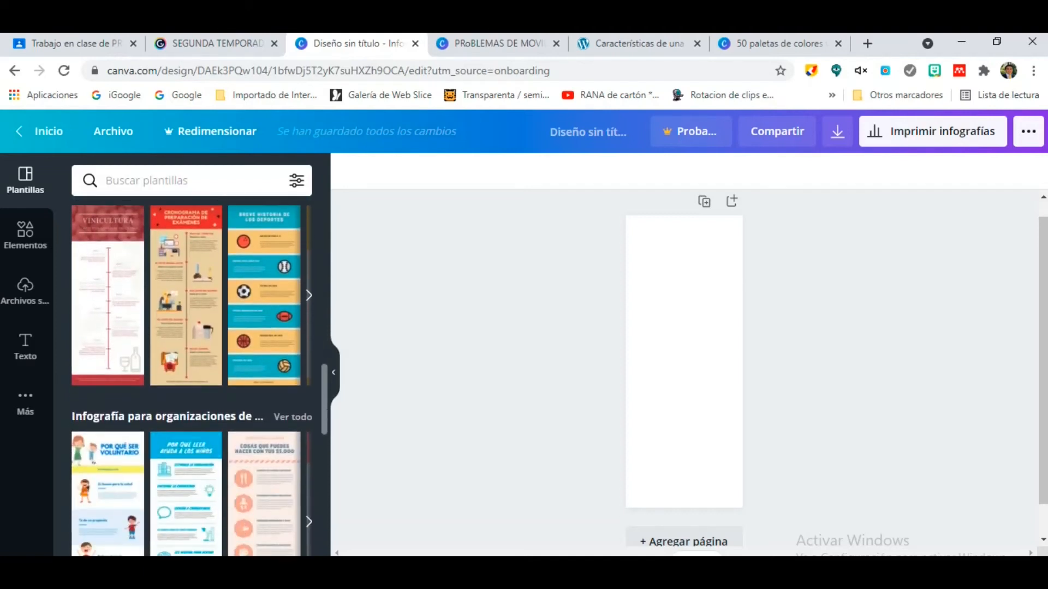
{"action": "scroll", "coordinate": [191, 377], "scroll_direction": "down", "scroll_amount": 6}
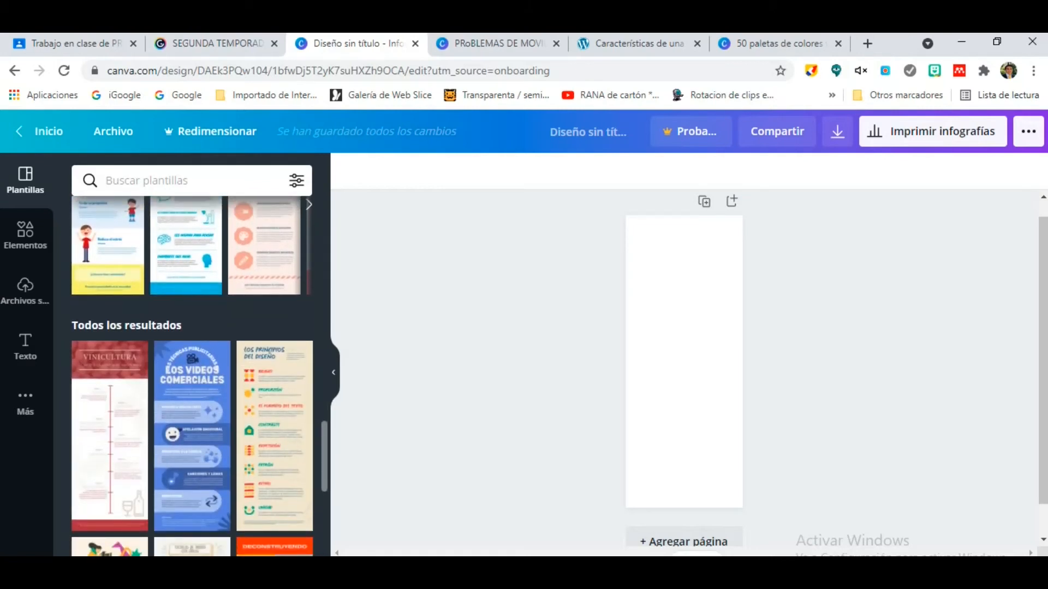
{"action": "scroll", "coordinate": [191, 377], "scroll_direction": "down", "scroll_amount": 6}
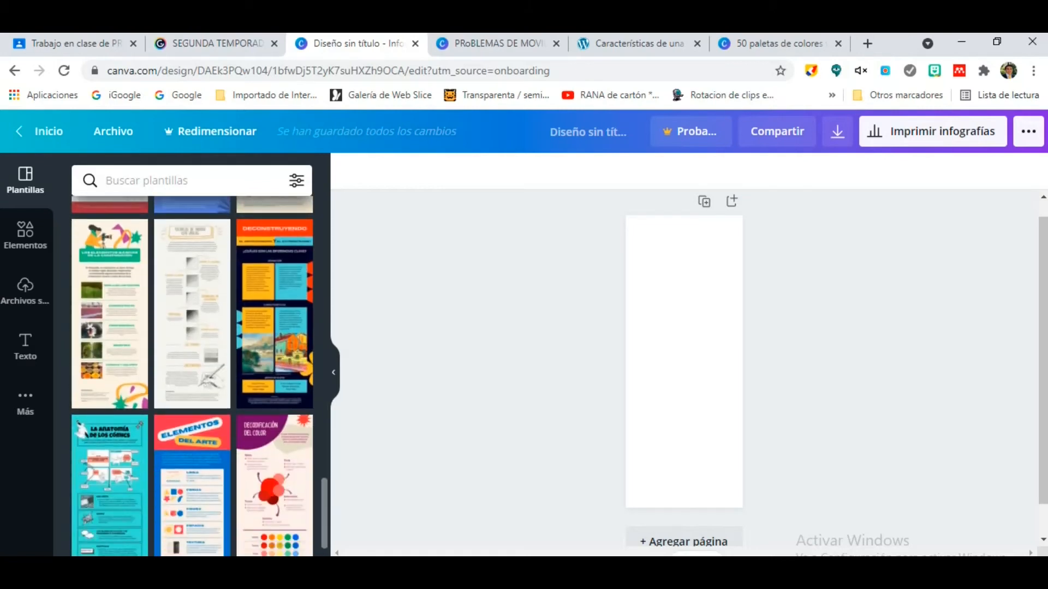
{"action": "scroll", "coordinate": [191, 377], "scroll_direction": "down", "scroll_amount": 8}
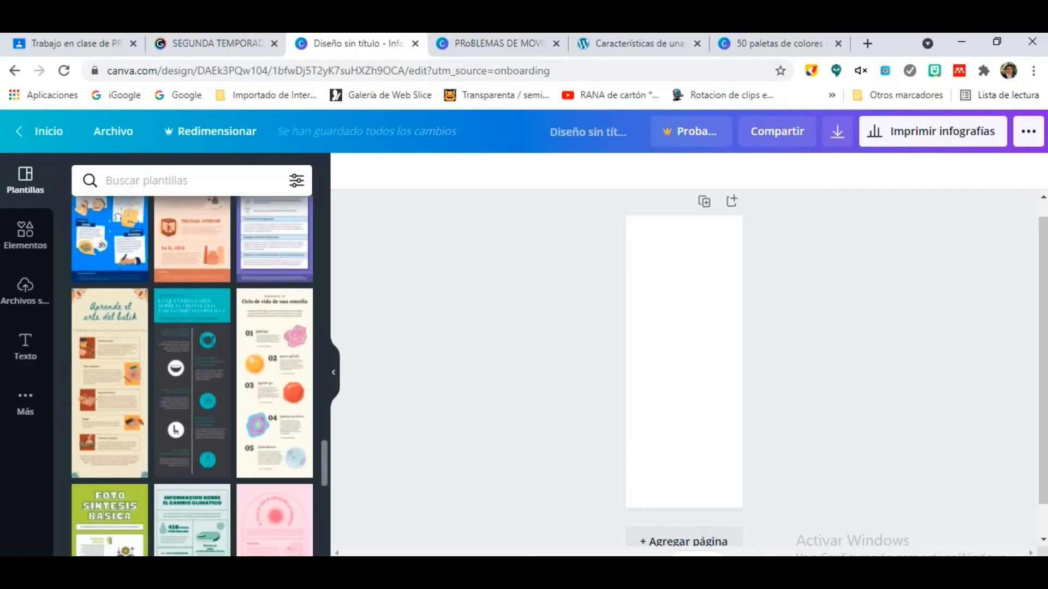
{"action": "scroll", "coordinate": [191, 376], "scroll_direction": "down", "scroll_amount": 4}
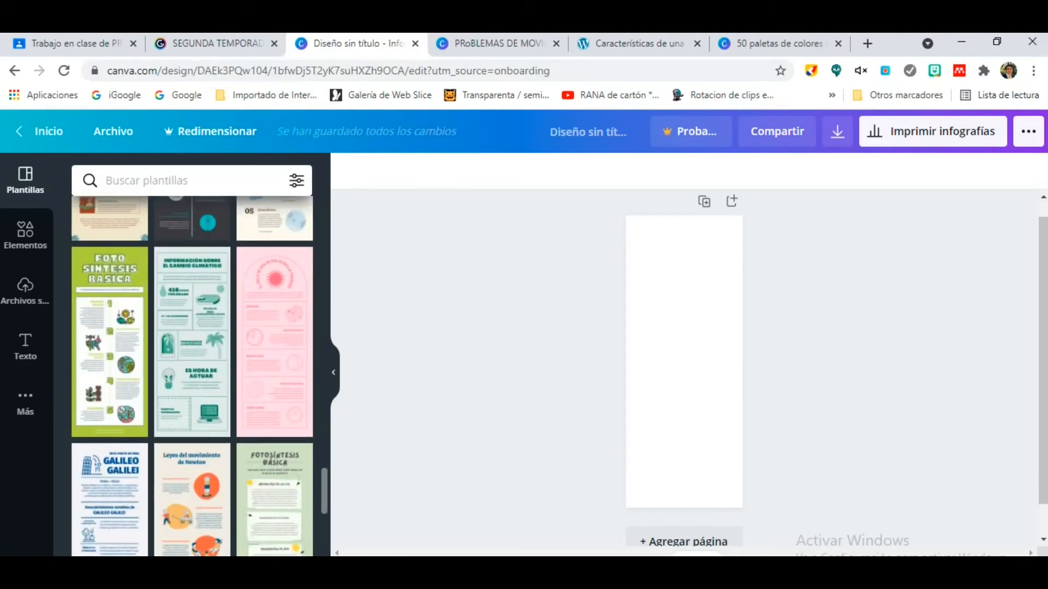
{"action": "scroll", "coordinate": [191, 376], "scroll_direction": "down", "scroll_amount": 5}
{"action": "scroll", "coordinate": [191, 377], "scroll_direction": "up", "scroll_amount": 15}
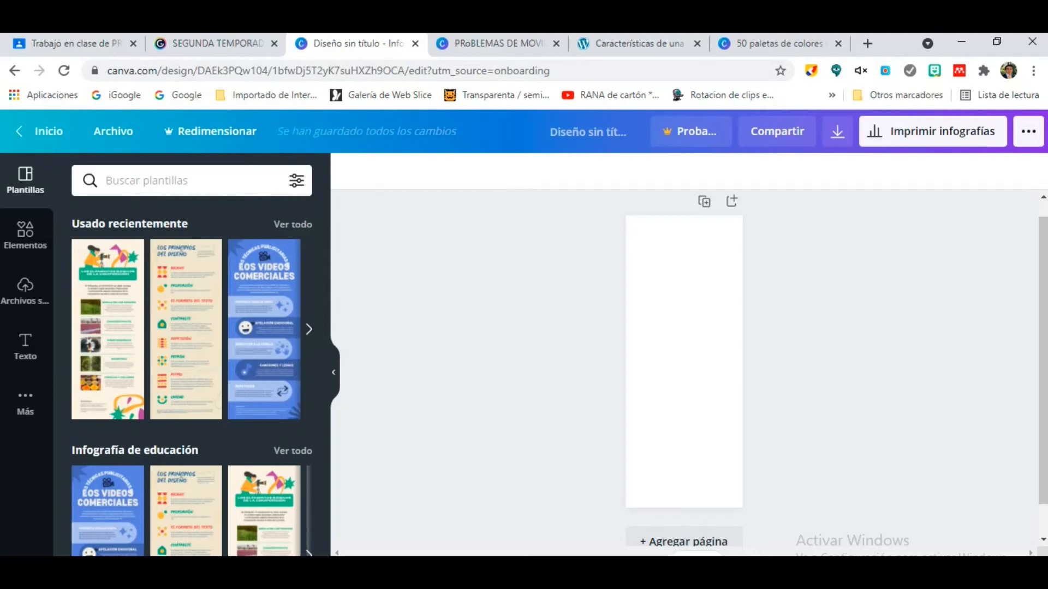
Check palette 19 in the color palettes article and set the blank page's background to Azul aqua #00c2cb
{"action": "left_click", "coordinate": [775, 43]}
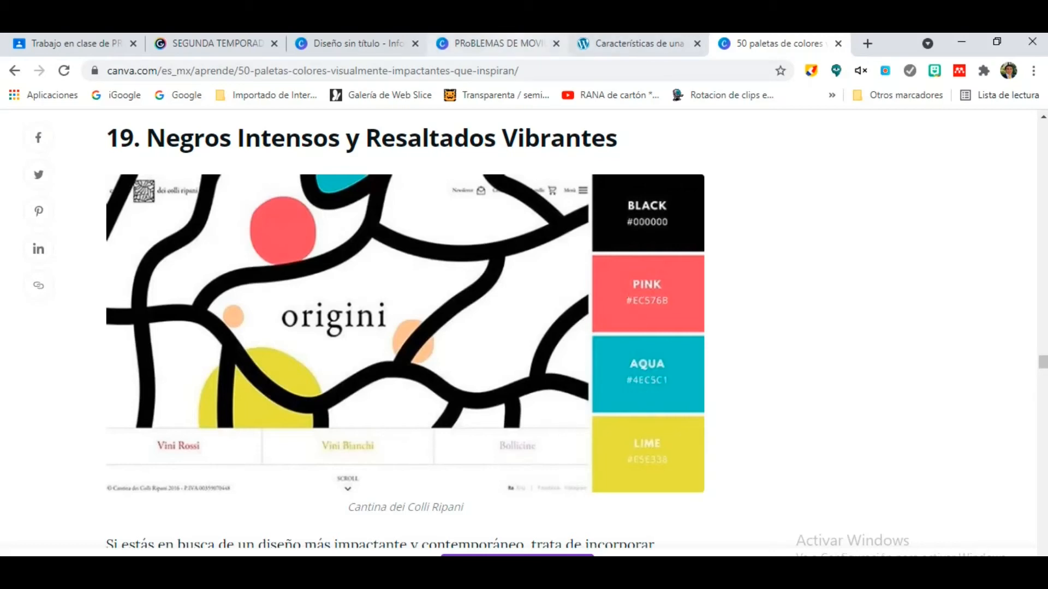
{"action": "left_click", "coordinate": [355, 43]}
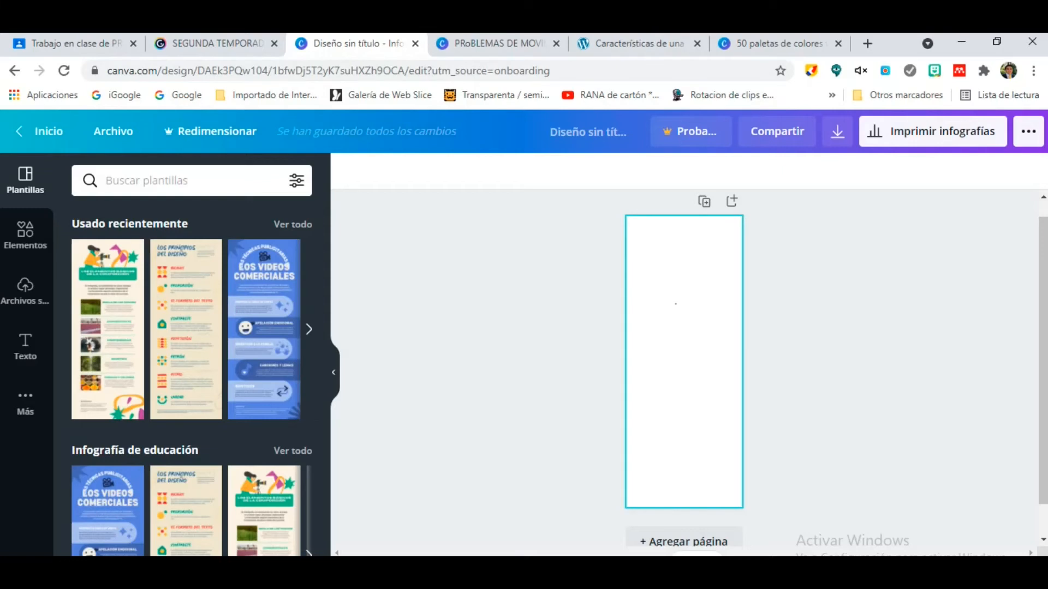
{"action": "left_click", "coordinate": [676, 304]}
{"action": "left_click", "coordinate": [349, 171]}
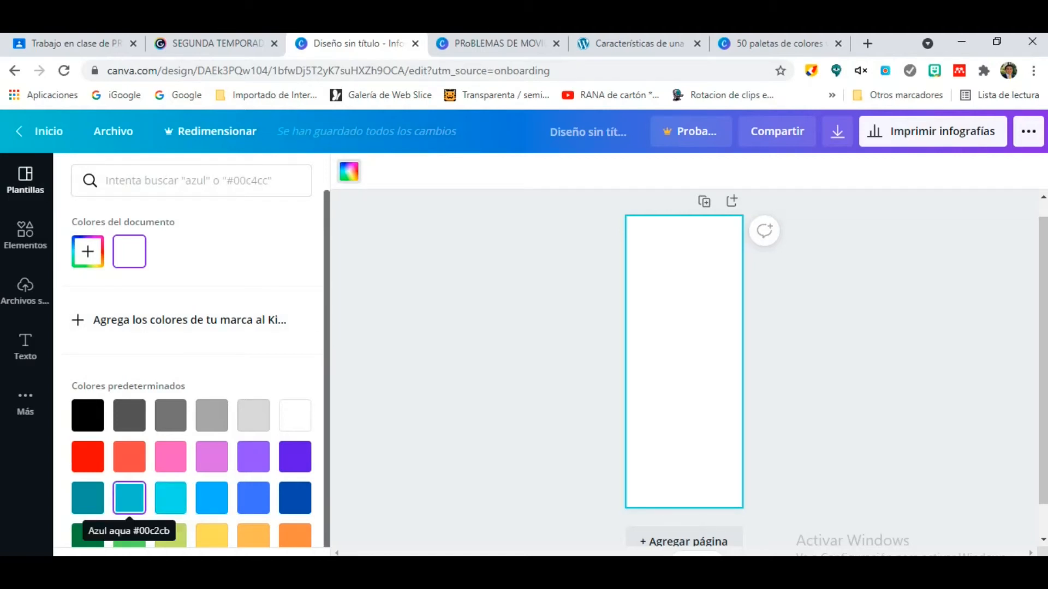
{"action": "left_click", "coordinate": [129, 498]}
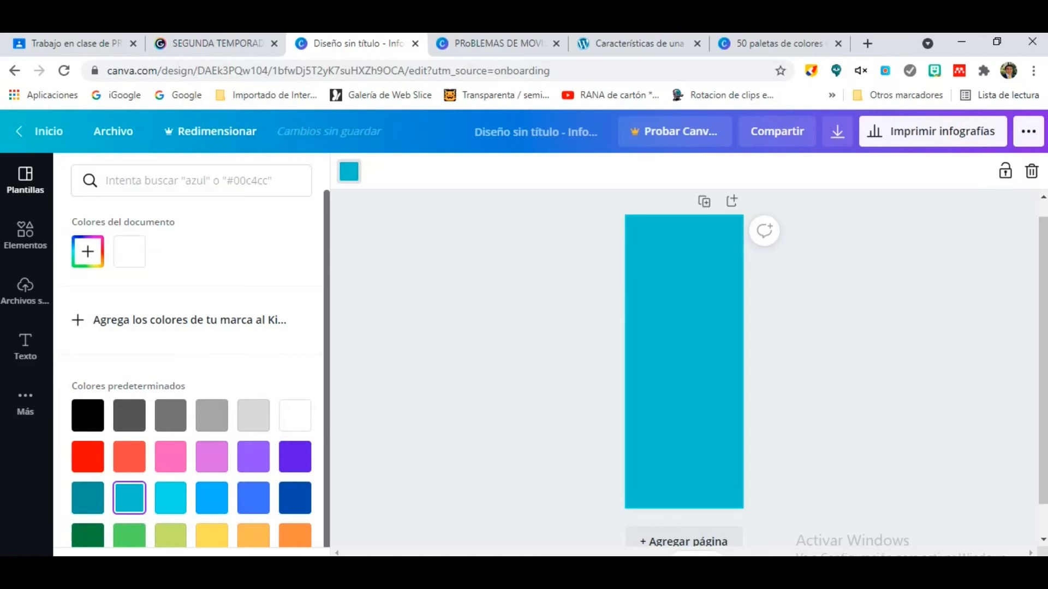
{"action": "left_click", "coordinate": [170, 498]}
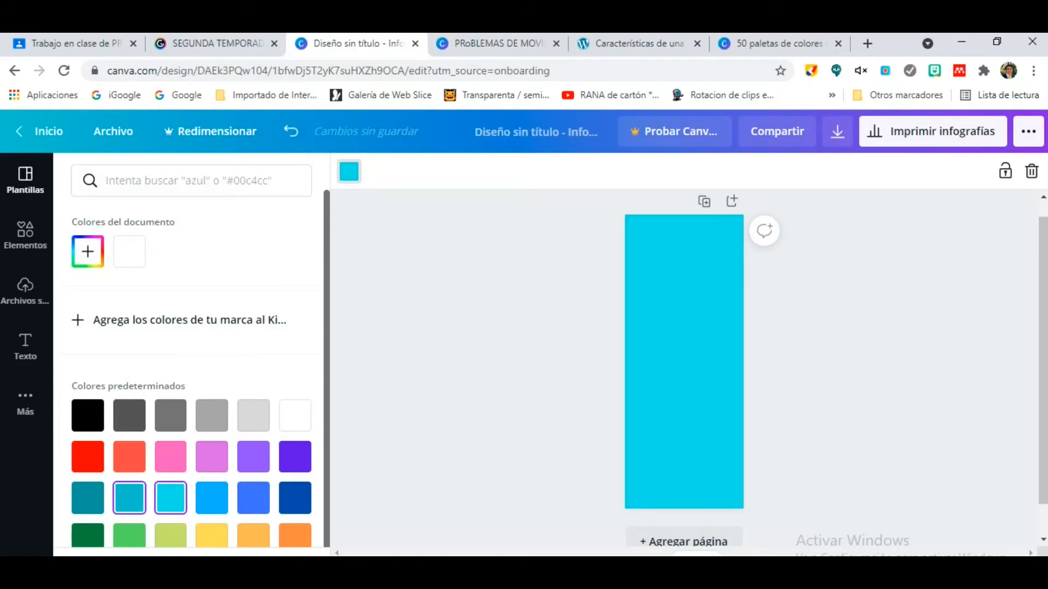
{"action": "left_click", "coordinate": [129, 498]}
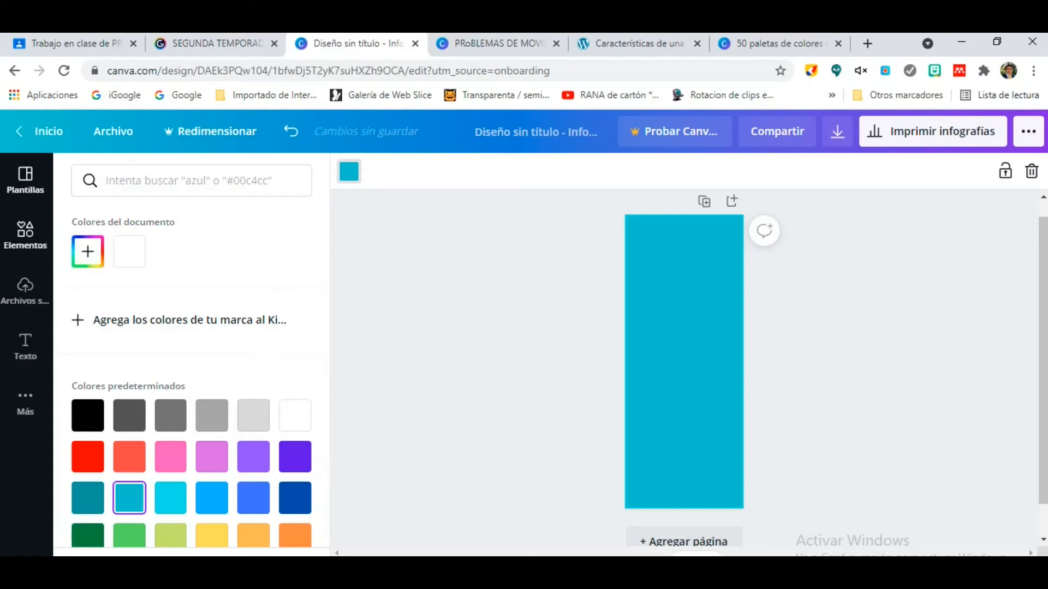
Search the elements library for "arbol" and look through the tree graphics and photos
{"action": "left_click", "coordinate": [25, 234]}
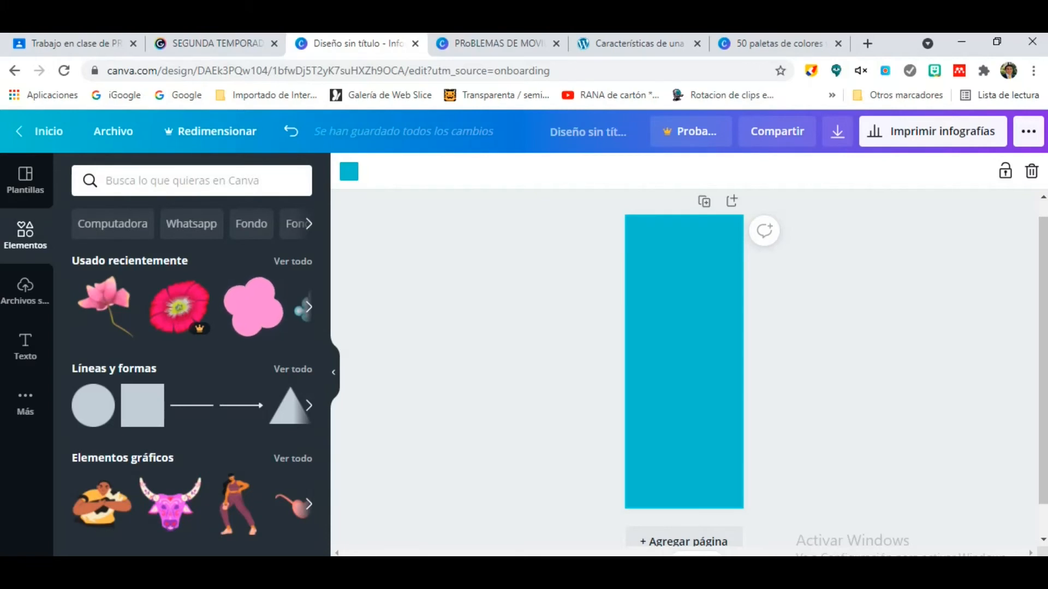
{"action": "left_click", "coordinate": [182, 180]}
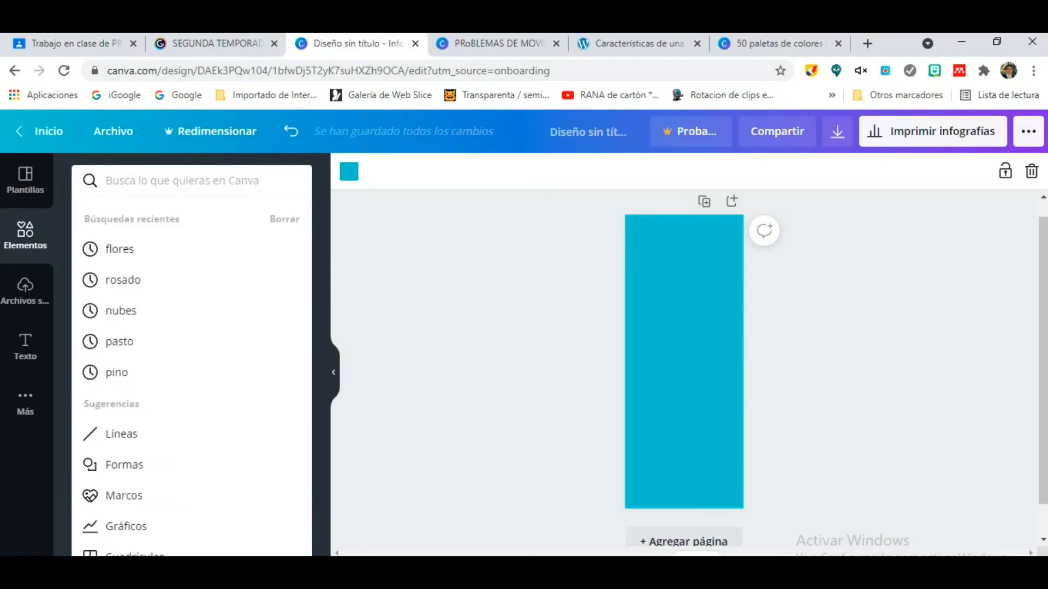
{"action": "type", "text": "arbol"}
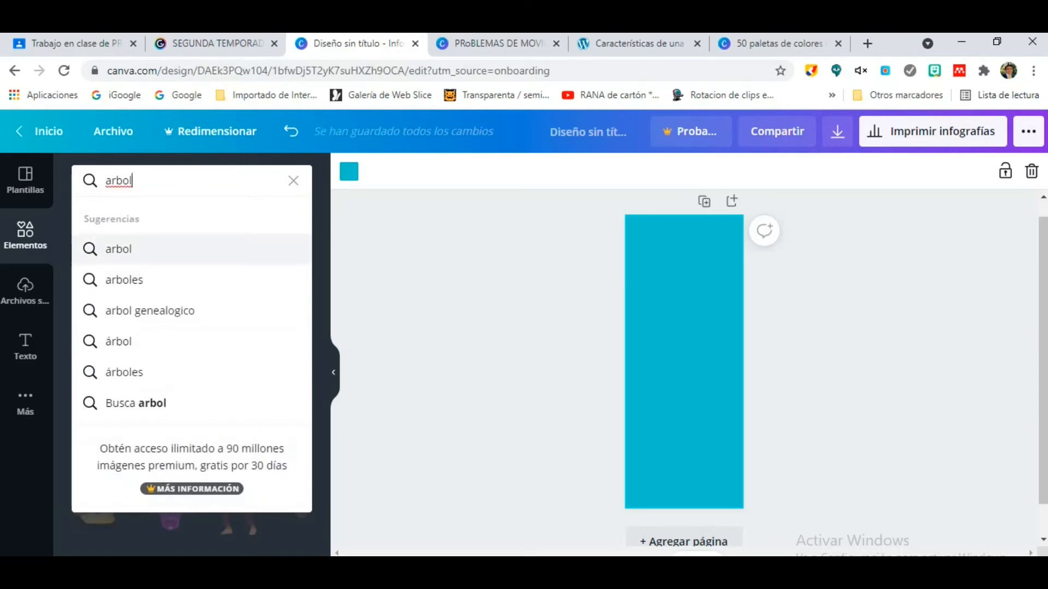
{"action": "left_click", "coordinate": [118, 249]}
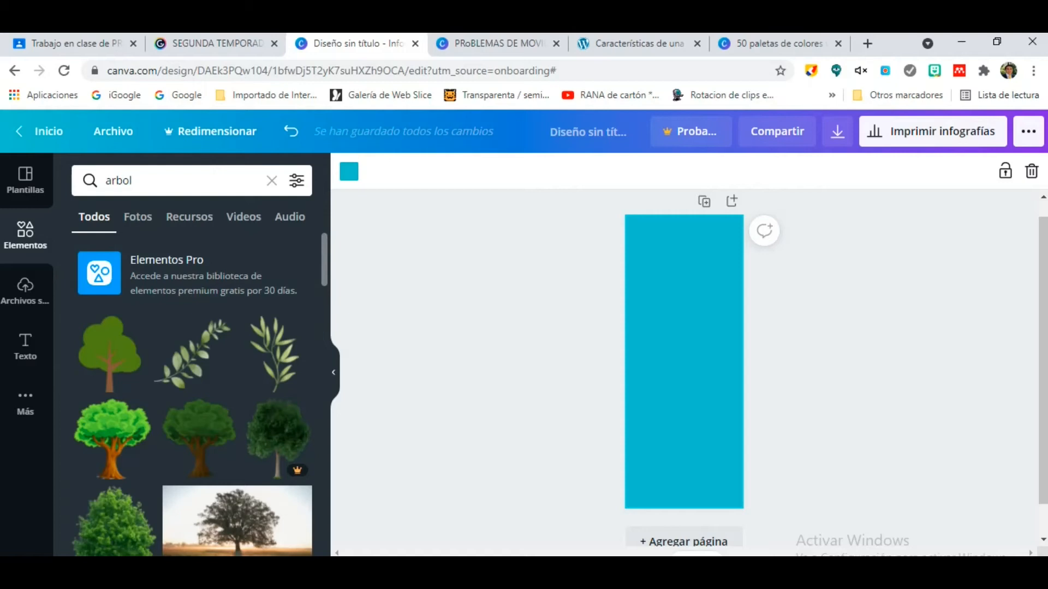
{"action": "scroll", "coordinate": [191, 393], "scroll_direction": "down", "scroll_amount": 6}
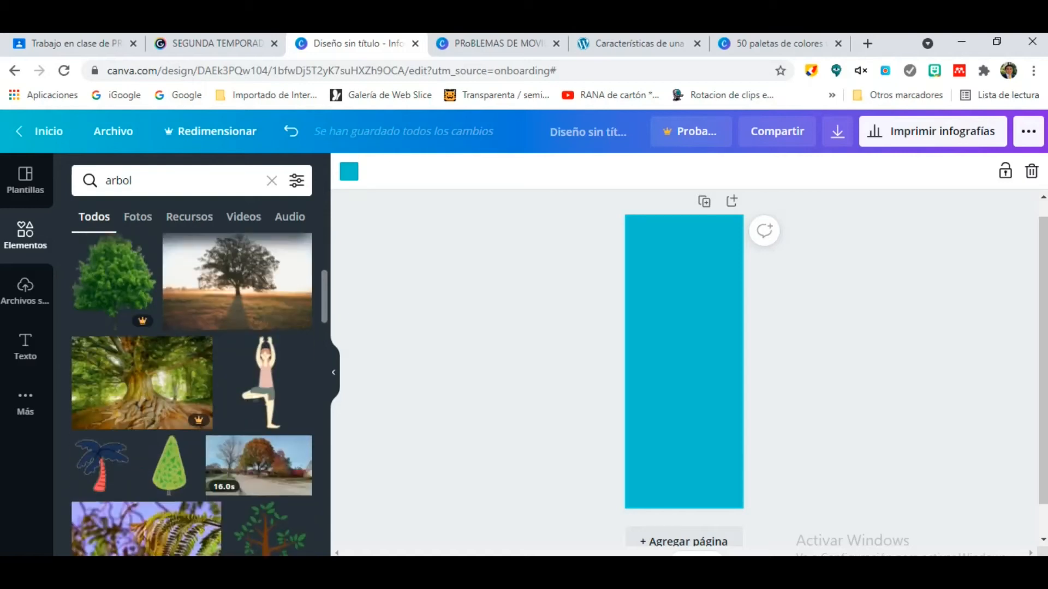
{"action": "scroll", "coordinate": [114, 295], "scroll_direction": "up", "scroll_amount": 4}
{"action": "scroll", "coordinate": [115, 295], "scroll_direction": "down", "scroll_amount": 3}
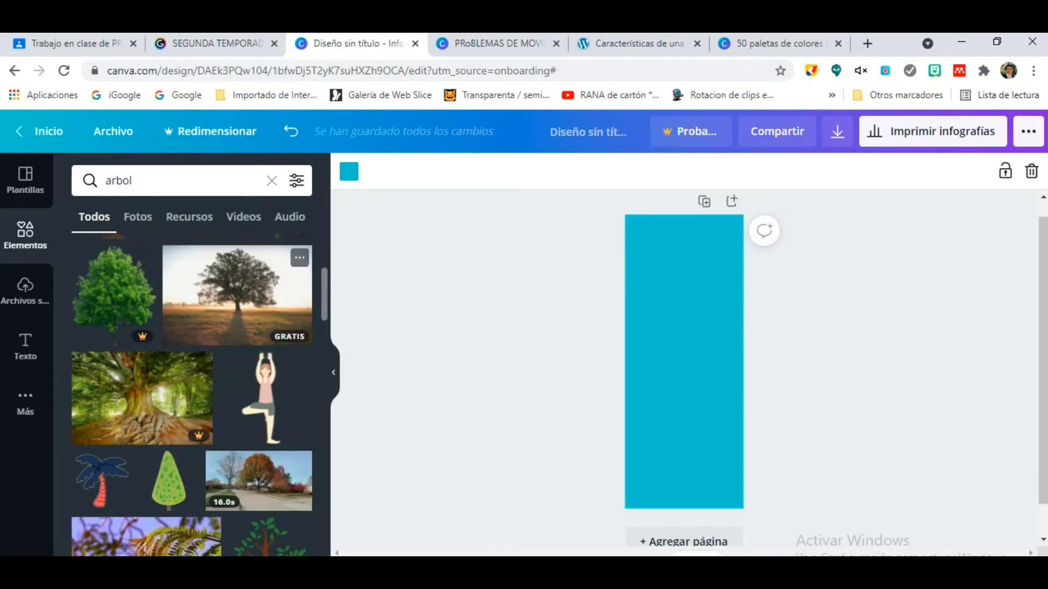
{"action": "scroll", "coordinate": [192, 393], "scroll_direction": "down", "scroll_amount": 5}
{"action": "scroll", "coordinate": [191, 393], "scroll_direction": "down", "scroll_amount": 10}
{"action": "scroll", "coordinate": [191, 393], "scroll_direction": "down", "scroll_amount": 3}
{"action": "scroll", "coordinate": [191, 393], "scroll_direction": "up", "scroll_amount": 15}
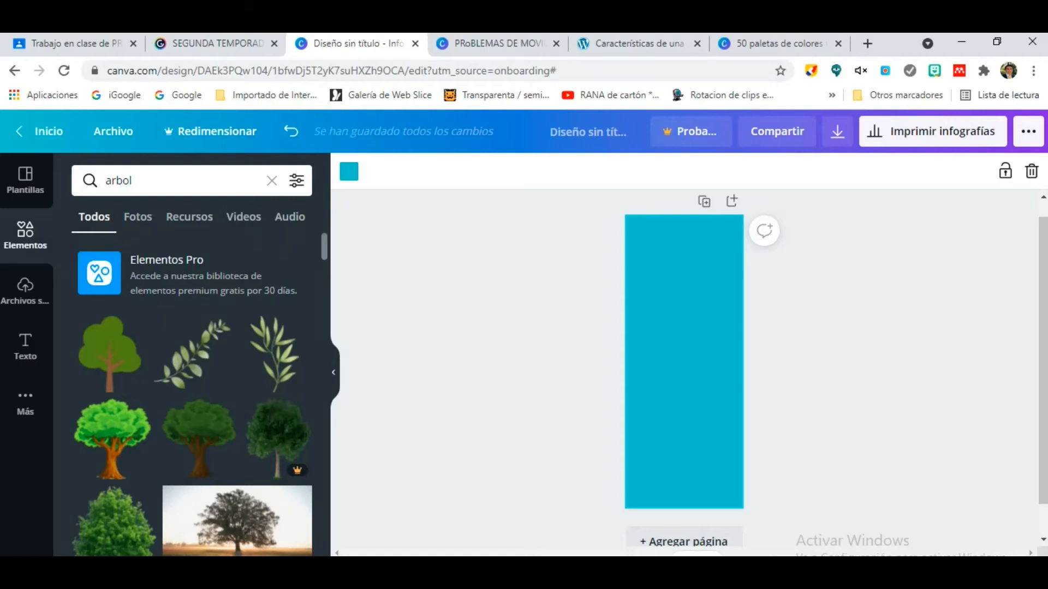
Search the elements for "pino" and add the light green pine with a brown trunk to the page
{"action": "left_click", "coordinate": [132, 180]}
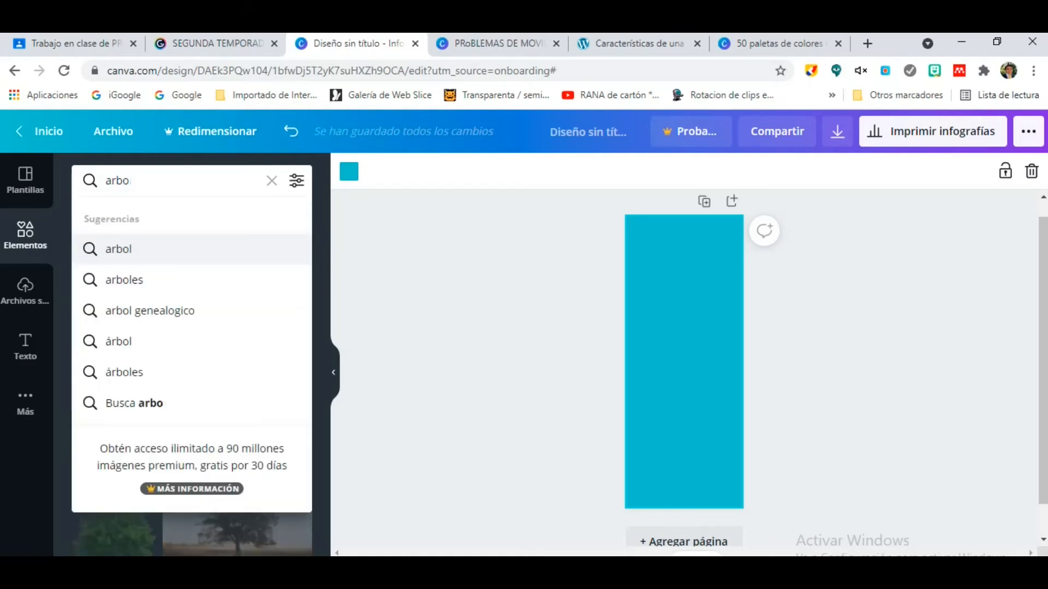
{"action": "key", "text": "BackSpace"}
{"action": "key", "text": "BackSpace"}
{"action": "key", "text": "BackSpace"}
{"action": "key", "text": "BackSpace"}
{"action": "type", "text": "pino"}
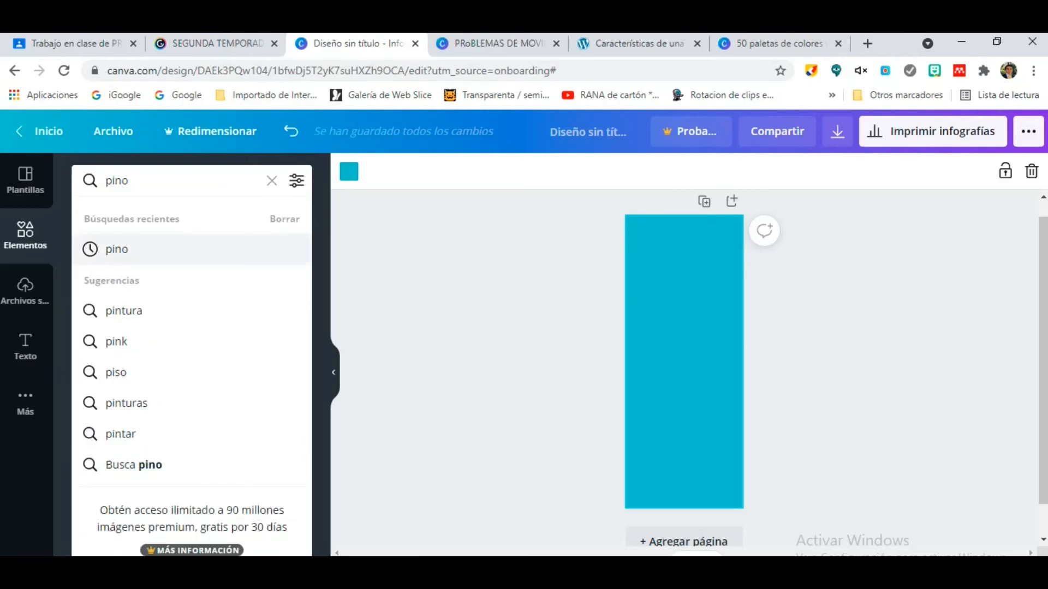
{"action": "key", "text": "Return"}
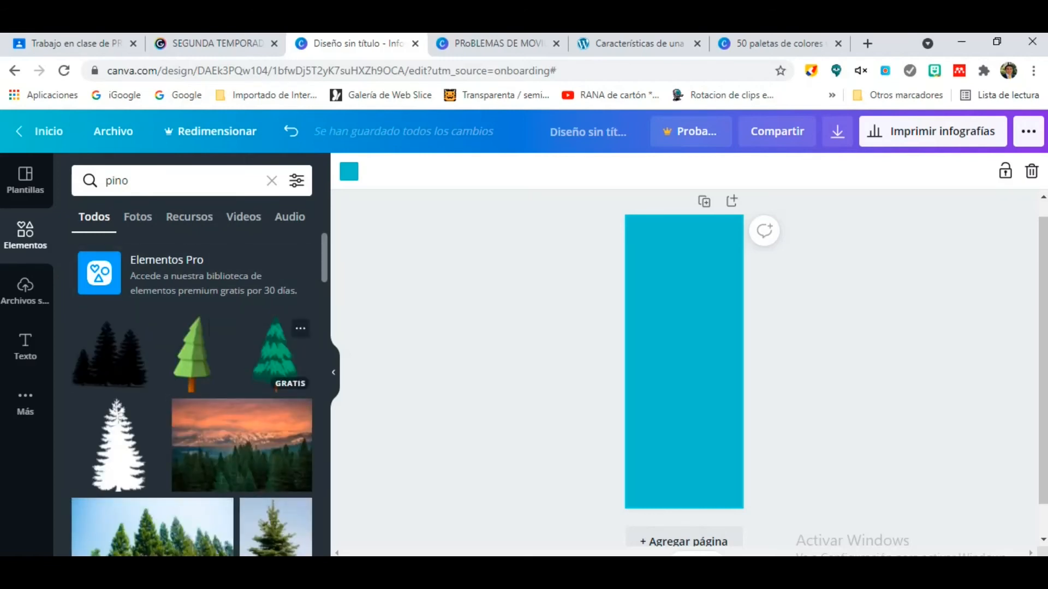
{"action": "left_click", "coordinate": [191, 352]}
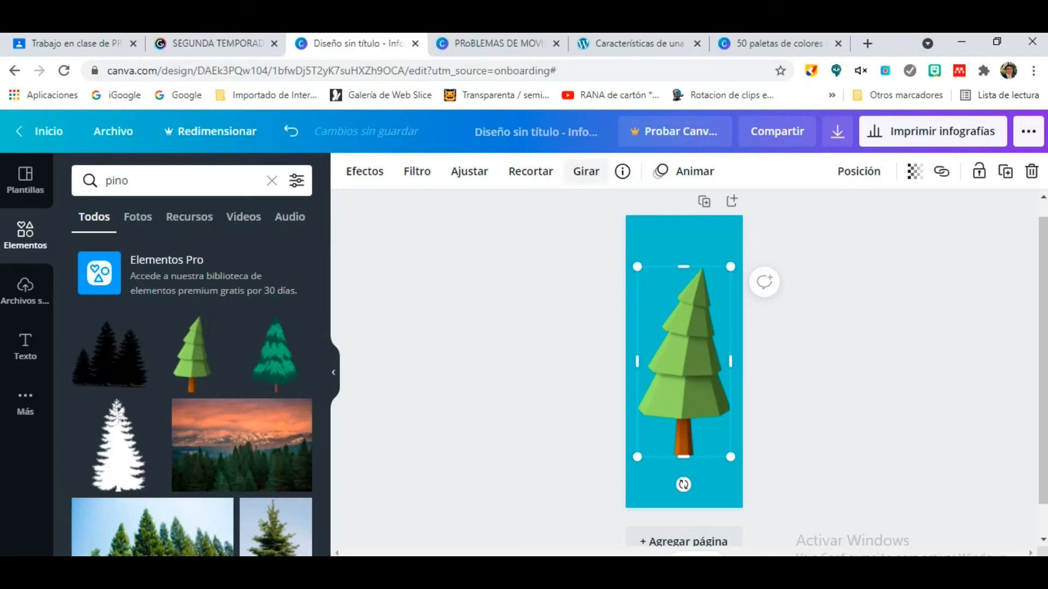
Compare the design with palette 19 and enlarge the pine to span the page's full width, with its trunk near the bottom edge
{"action": "left_click", "coordinate": [775, 43]}
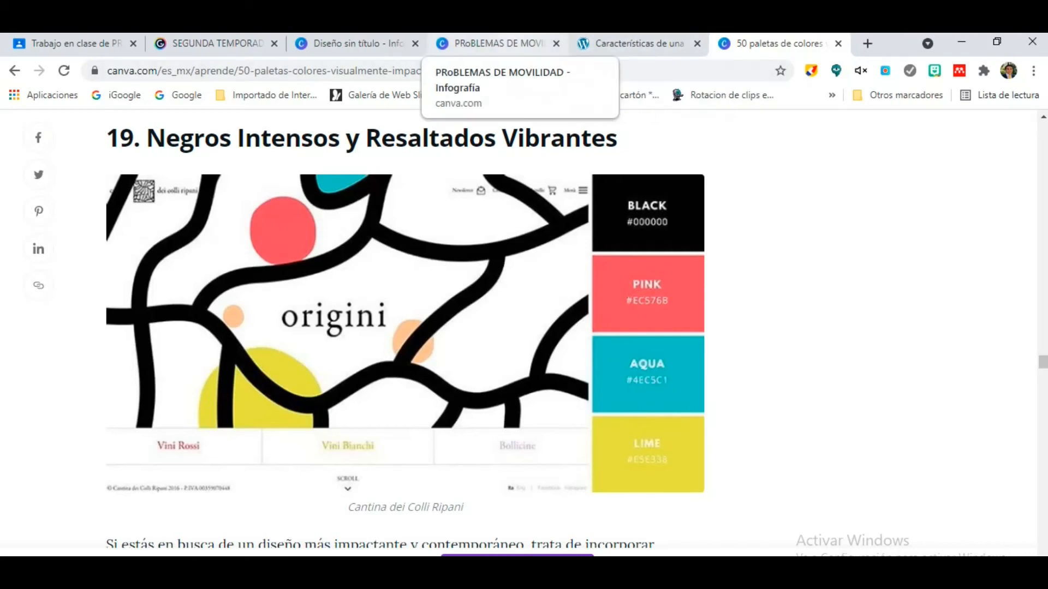
{"action": "left_click", "coordinate": [349, 43]}
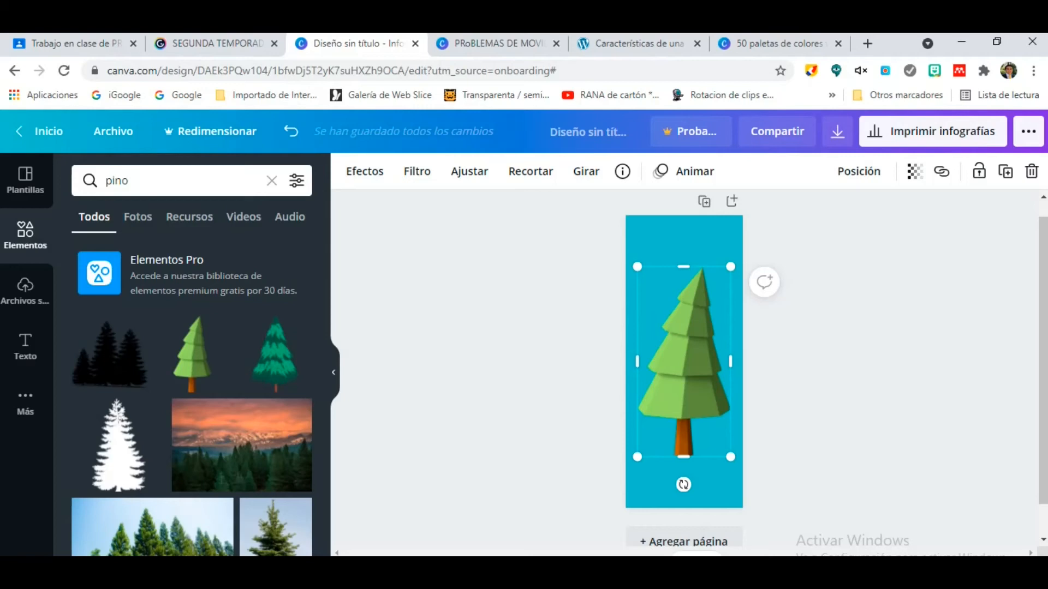
{"action": "left_click_drag", "start_coordinate": [637, 266], "coordinate": [633, 258]}
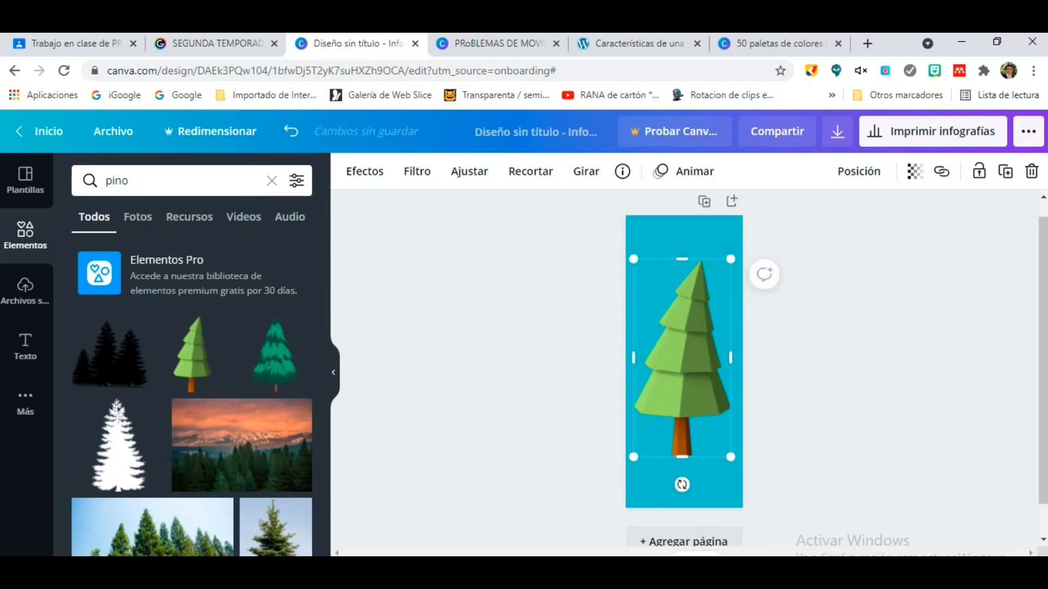
{"action": "left_click_drag", "start_coordinate": [730, 457], "coordinate": [742, 481]}
{"action": "left_click_drag", "start_coordinate": [634, 481], "coordinate": [626, 497]}
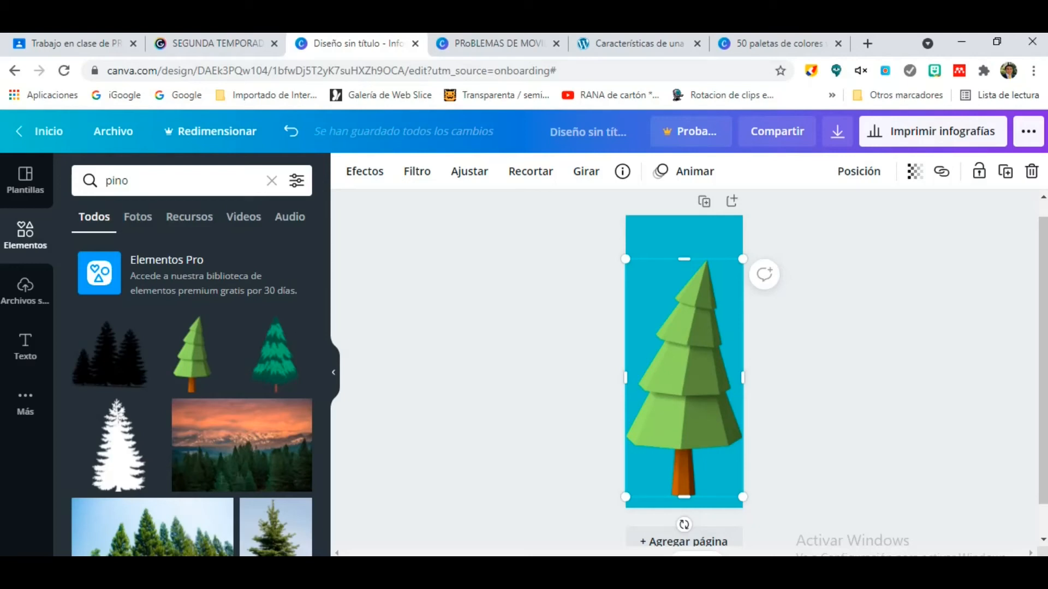
Search the elements for "pasto" and place the free grass graphic on both sides of the trunk along the page's bottom edge
{"action": "left_click", "coordinate": [129, 180]}
{"action": "key", "text": "BackSpace"}
{"action": "key", "text": "BackSpace"}
{"action": "key", "text": "BackSpace"}
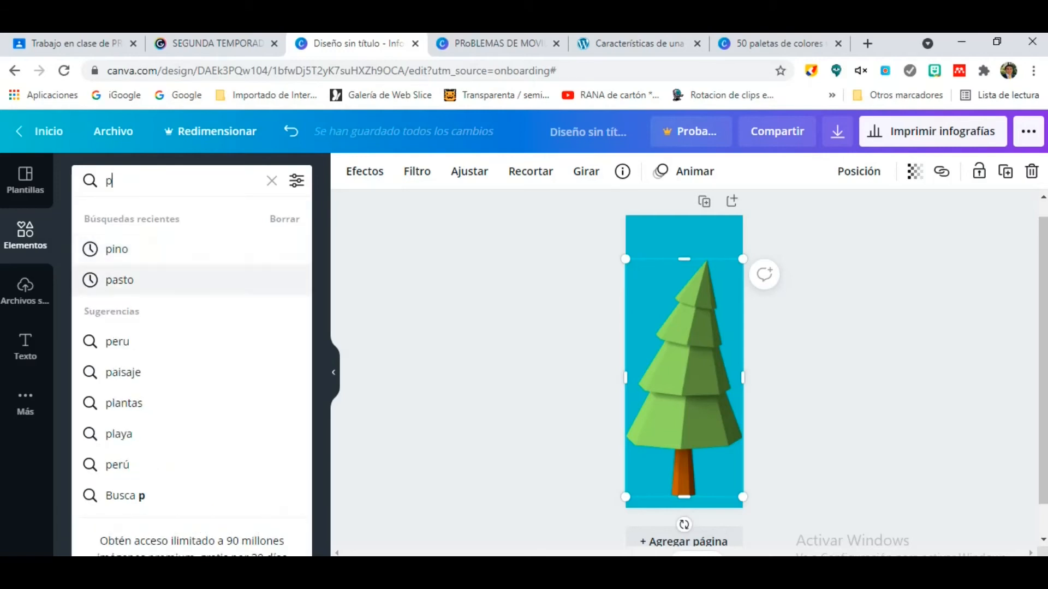
{"action": "left_click", "coordinate": [120, 280]}
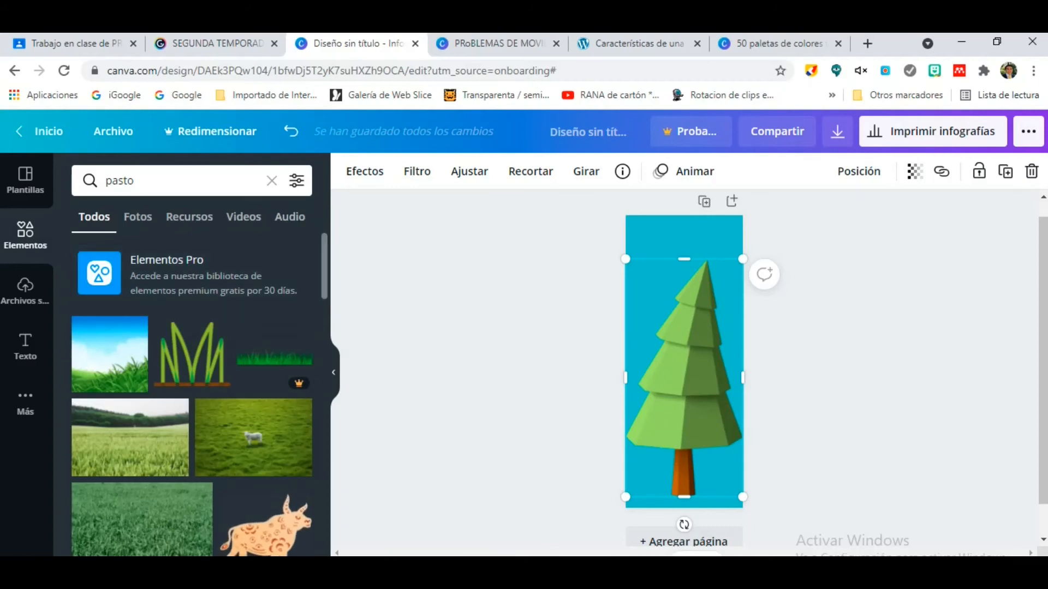
{"action": "scroll", "coordinate": [191, 393], "scroll_direction": "down", "scroll_amount": 1}
{"action": "scroll", "coordinate": [191, 554], "scroll_direction": "down", "scroll_amount": 1}
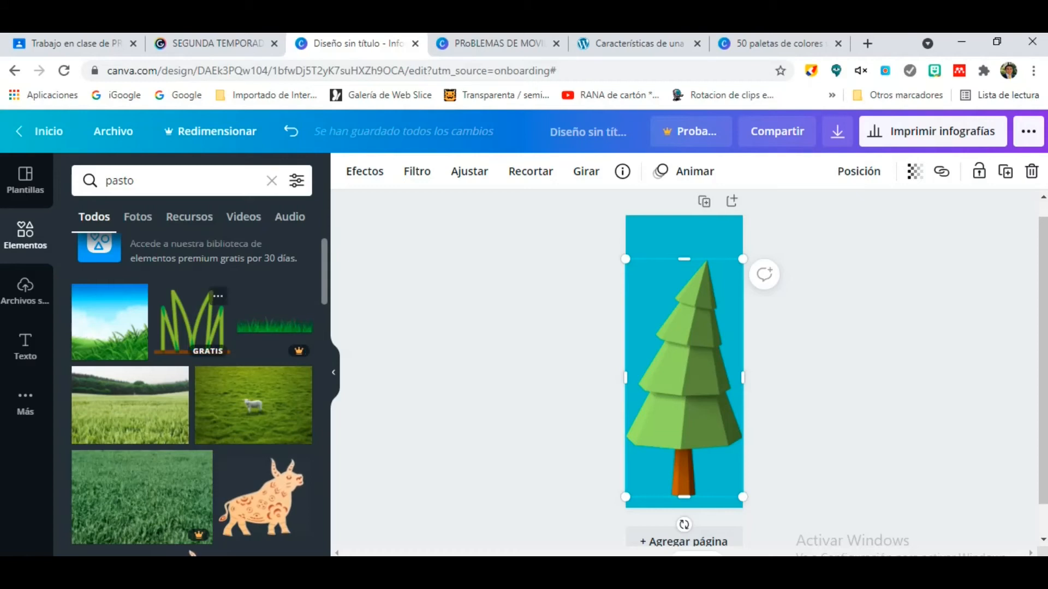
{"action": "left_click", "coordinate": [191, 322]}
{"action": "left_click_drag", "start_coordinate": [683, 361], "coordinate": [648, 487]}
{"action": "left_click_drag", "start_coordinate": [191, 322], "coordinate": [720, 489]}
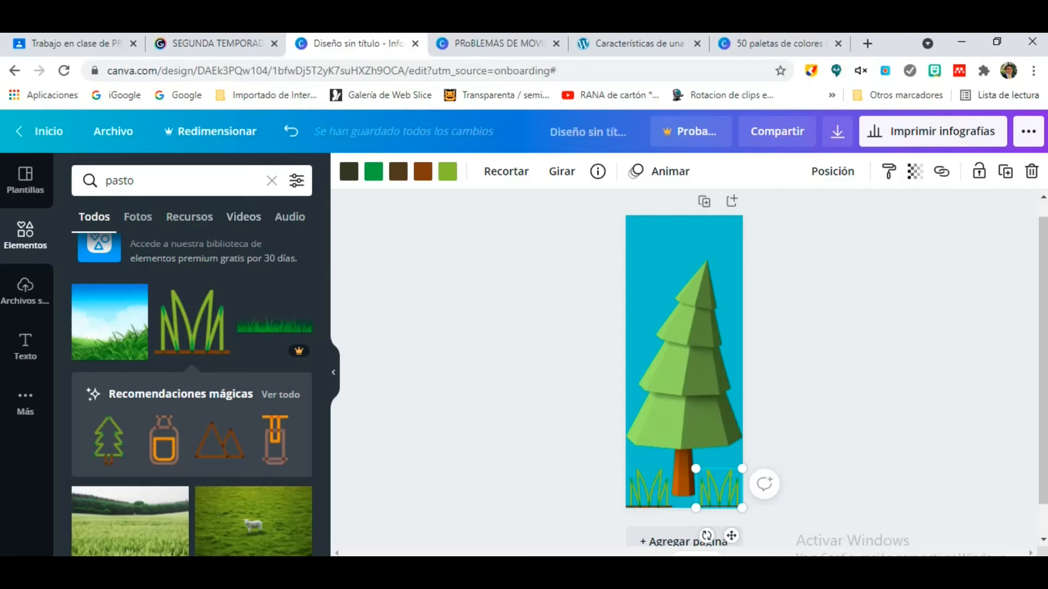
Search the elements library for "flores"
{"action": "left_click", "coordinate": [134, 180]}
{"action": "key", "text": "BackSpace"}
{"action": "key", "text": "BackSpace"}
{"action": "key", "text": "BackSpace"}
{"action": "key", "text": "BackSpace"}
{"action": "key", "text": "BackSpace"}
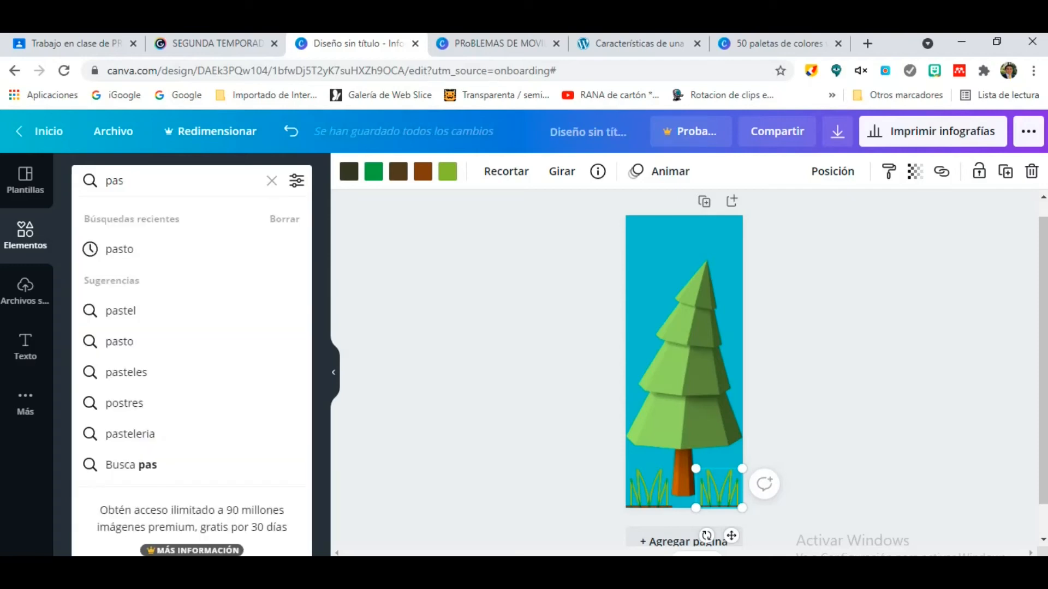
{"action": "type", "text": "flore"}
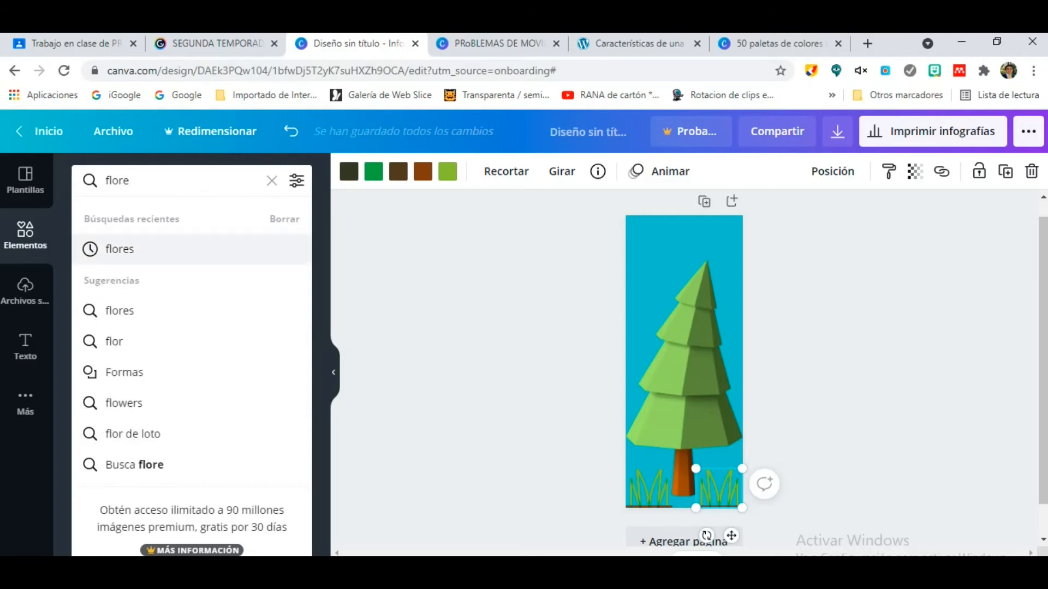
{"action": "left_click", "coordinate": [119, 249]}
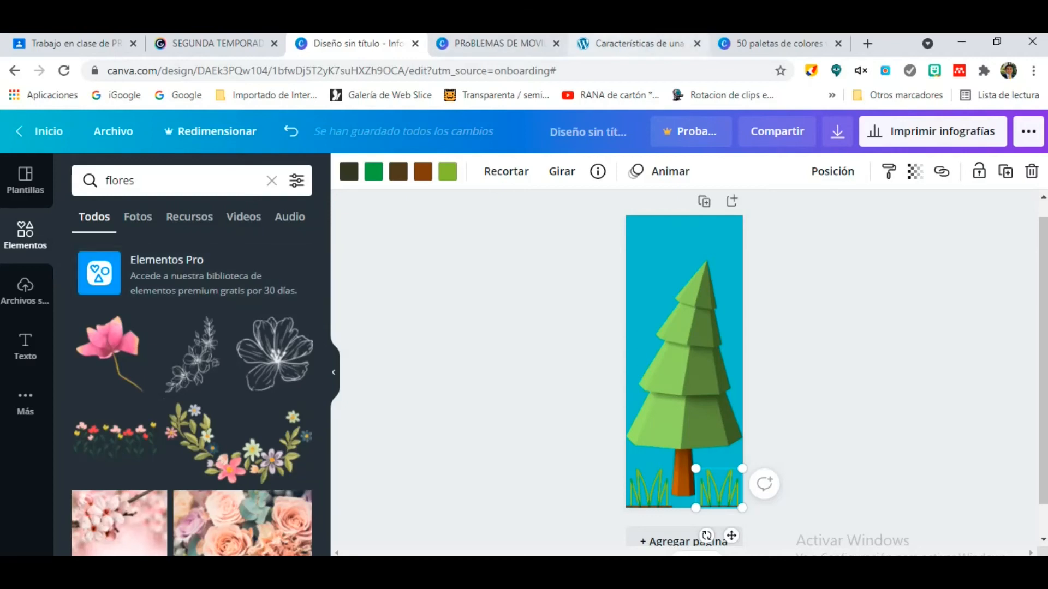
Check palette 19, then add the free pink flower and shrink it to about 240 by 270 over the grass left of the trunk
{"action": "left_click", "coordinate": [779, 43]}
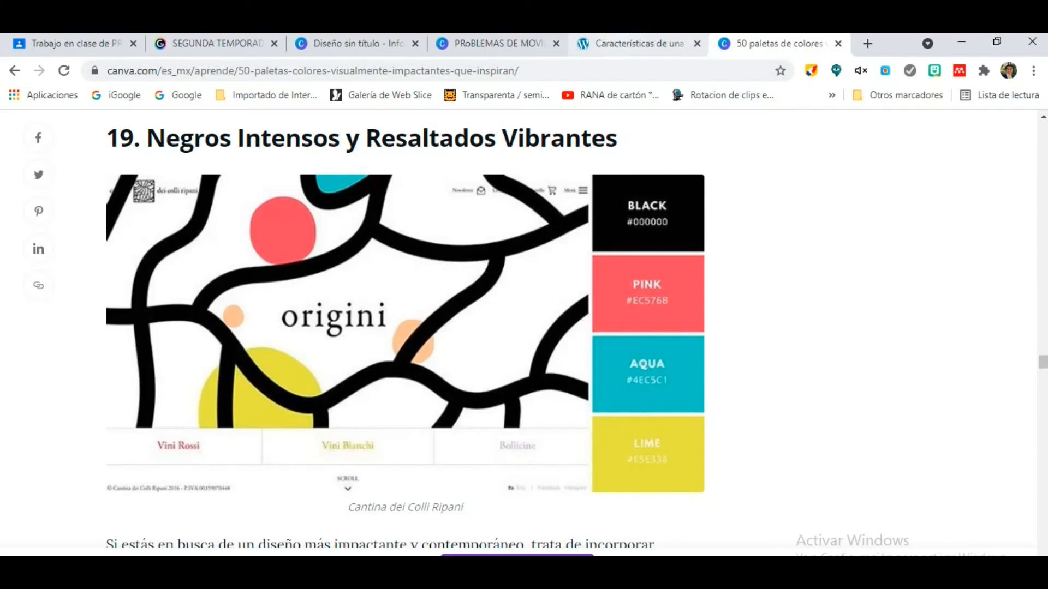
{"action": "left_click", "coordinate": [355, 43]}
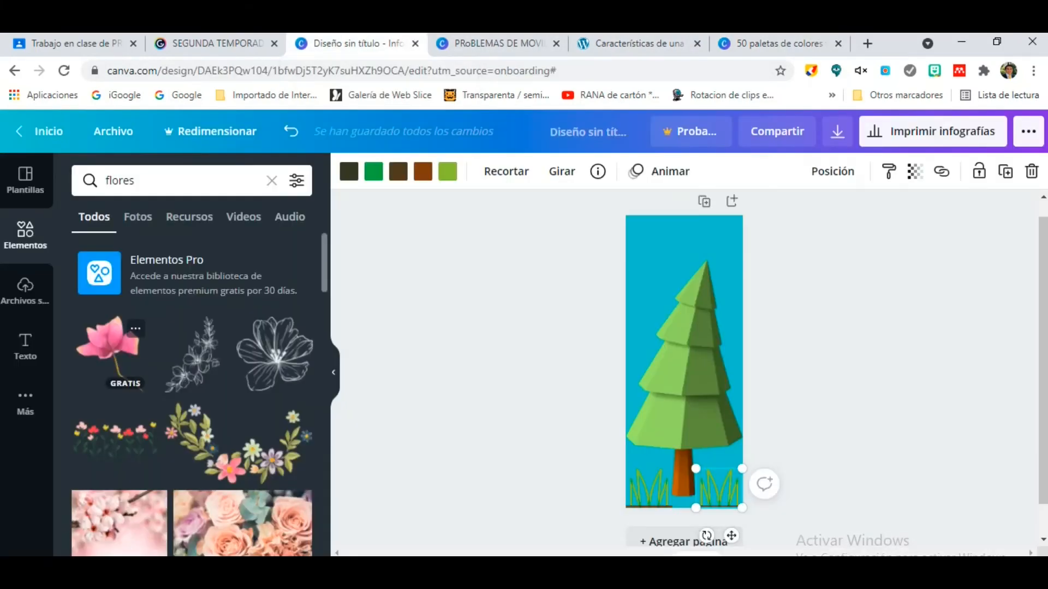
{"action": "left_click", "coordinate": [109, 349]}
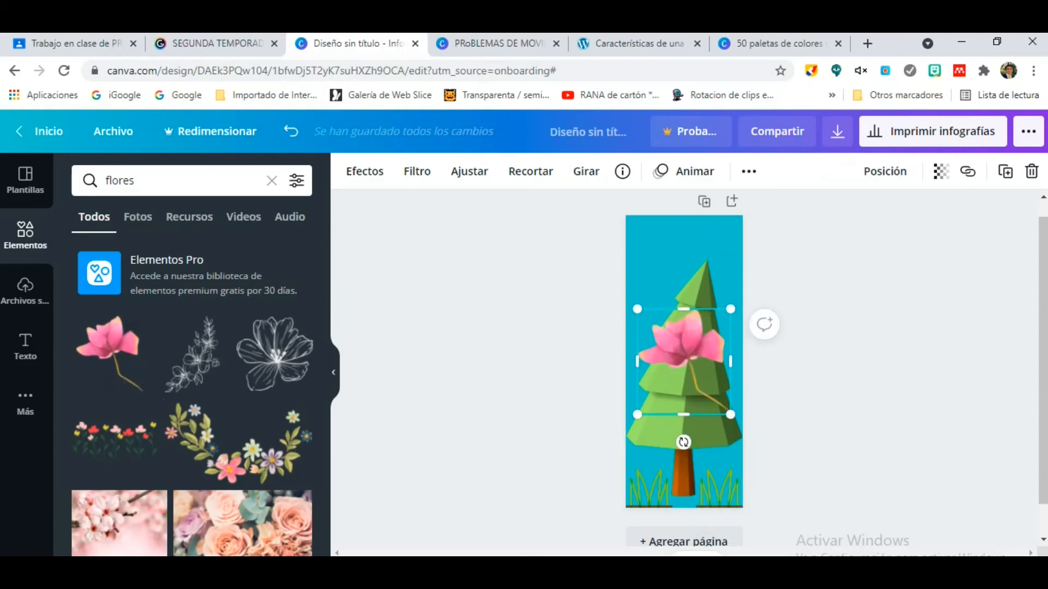
{"action": "left_click_drag", "start_coordinate": [637, 415], "coordinate": [649, 468]}
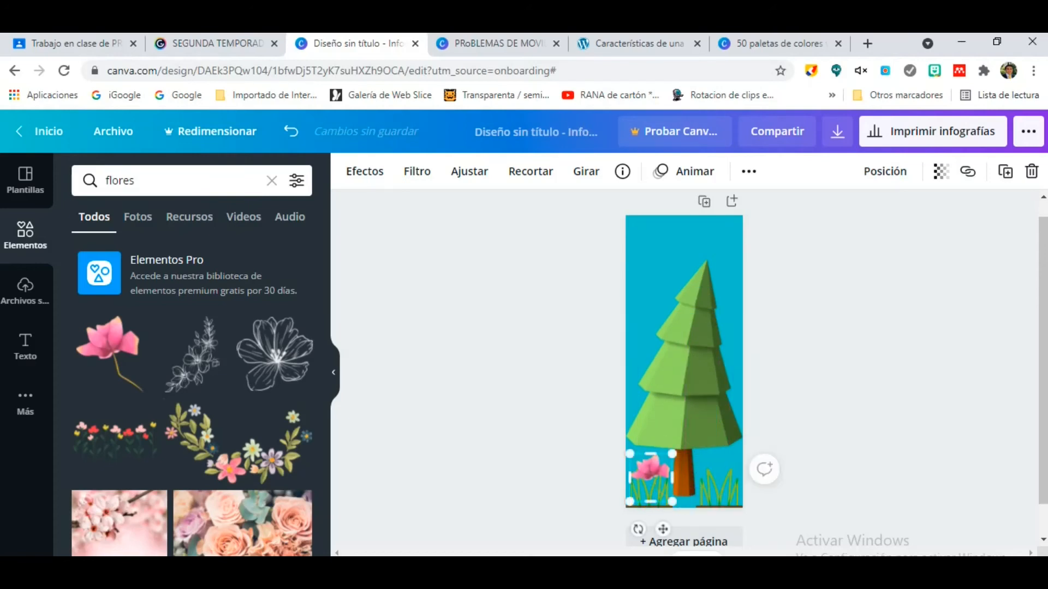
{"action": "left_click_drag", "start_coordinate": [630, 502], "coordinate": [638, 493]}
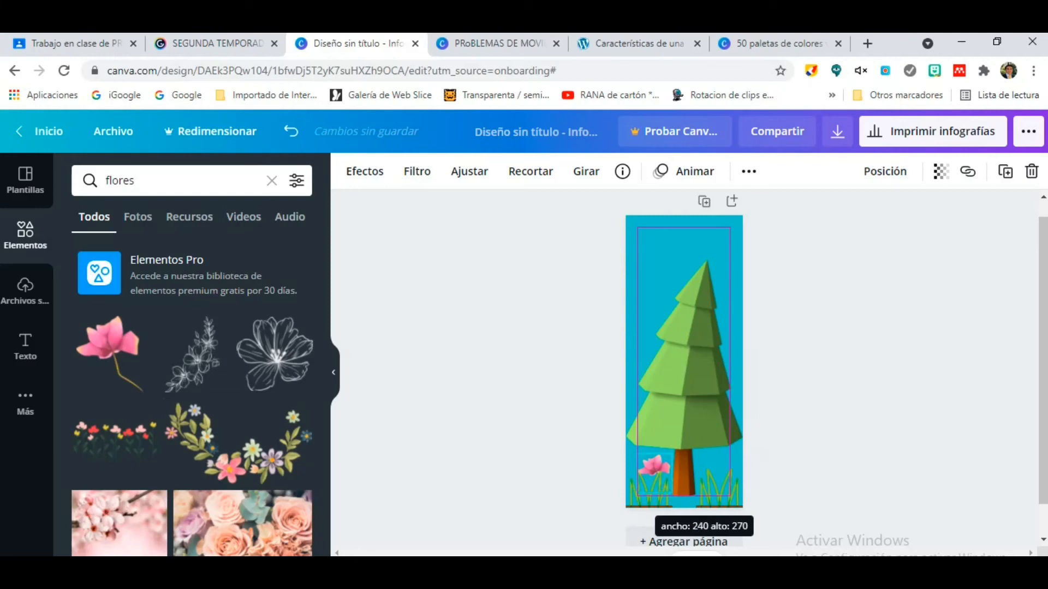
Spread copies of the pink flower along the page's bottom edge, placing the leftmost one slightly higher at the page's left side
{"action": "left_click_drag", "start_coordinate": [654, 470], "coordinate": [730, 488]}
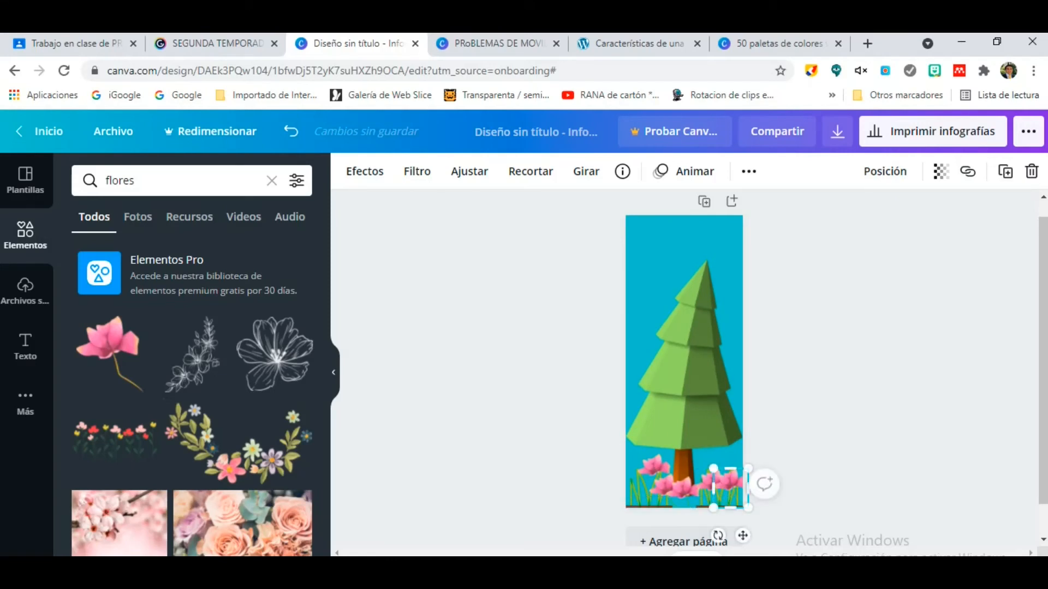
{"action": "left_click_drag", "start_coordinate": [656, 471], "coordinate": [638, 489]}
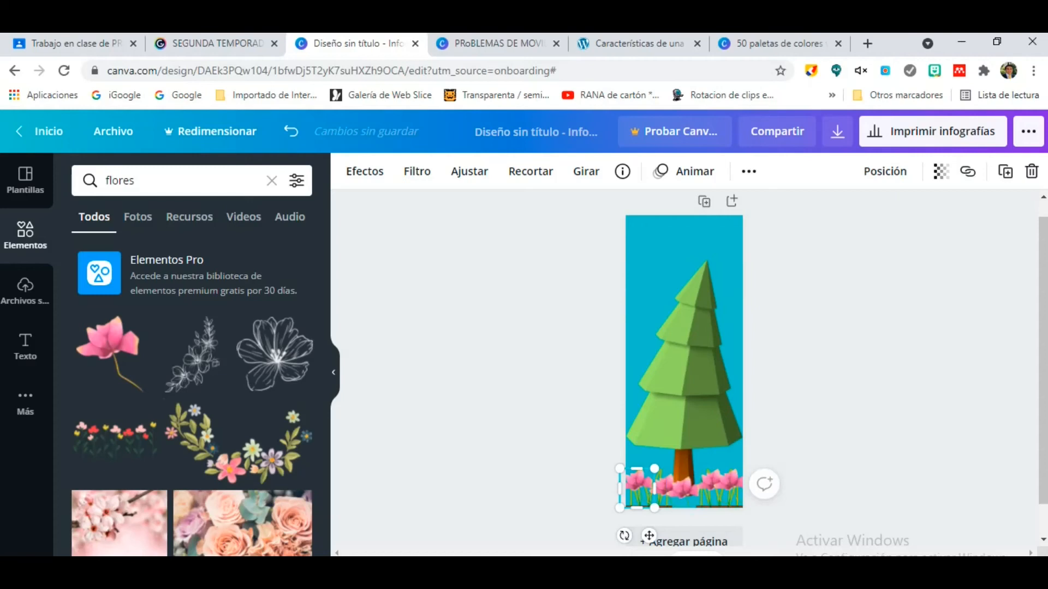
{"action": "left_click_drag", "start_coordinate": [649, 535], "coordinate": [649, 524]}
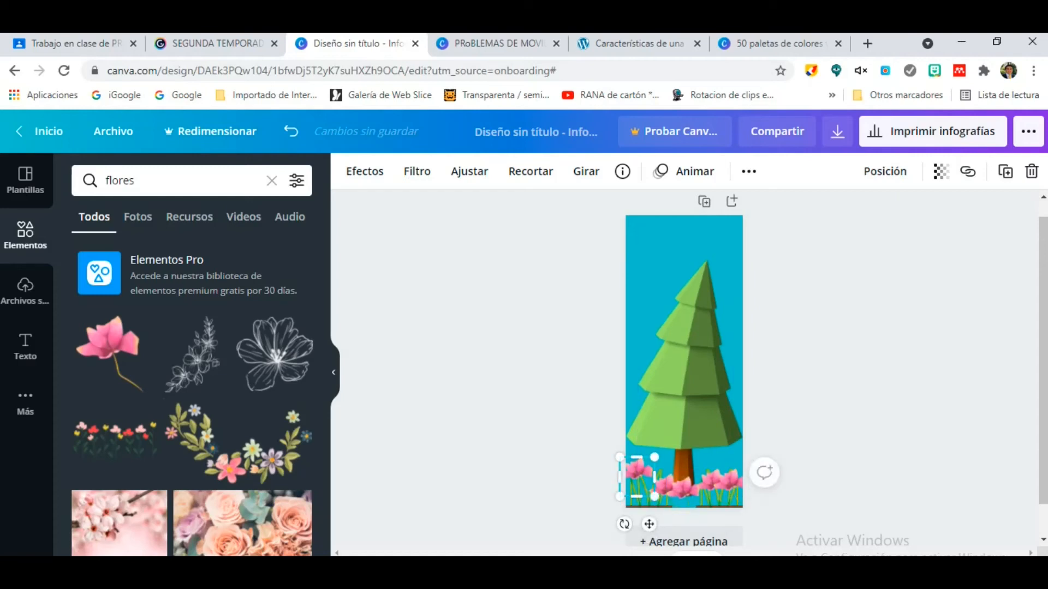
{"action": "key", "text": "Escape"}
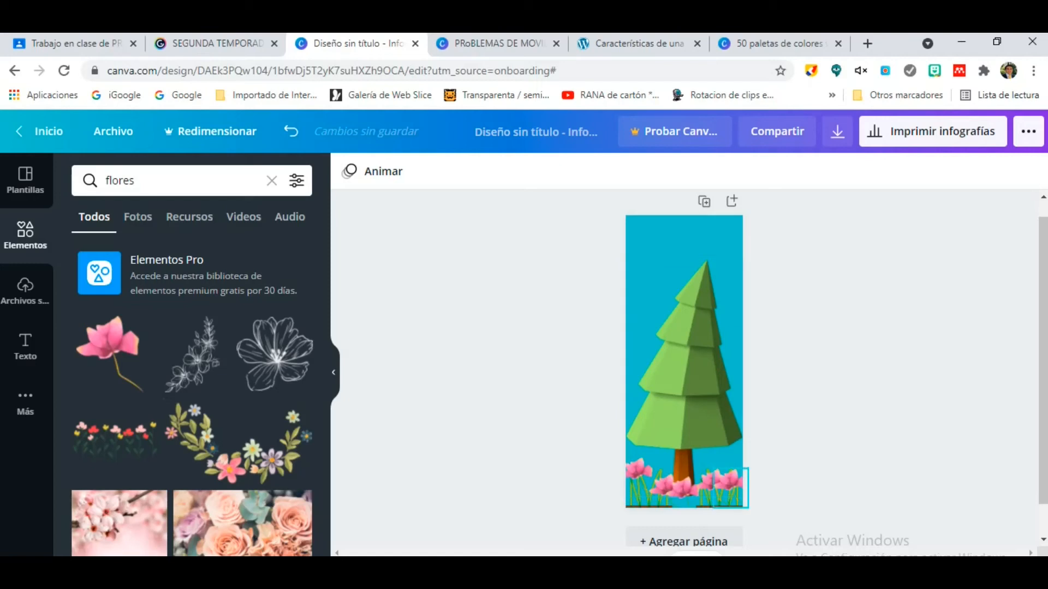
Check palette 19 again, then add a title text box and place it above the pine at the page's upper edge
{"action": "left_click", "coordinate": [780, 43]}
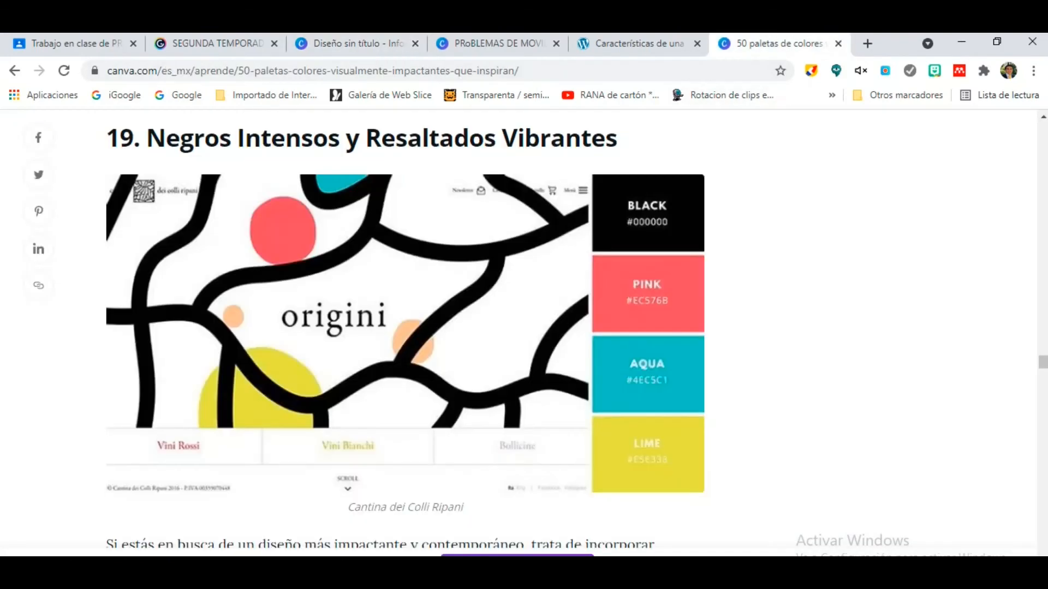
{"action": "left_click", "coordinate": [355, 43]}
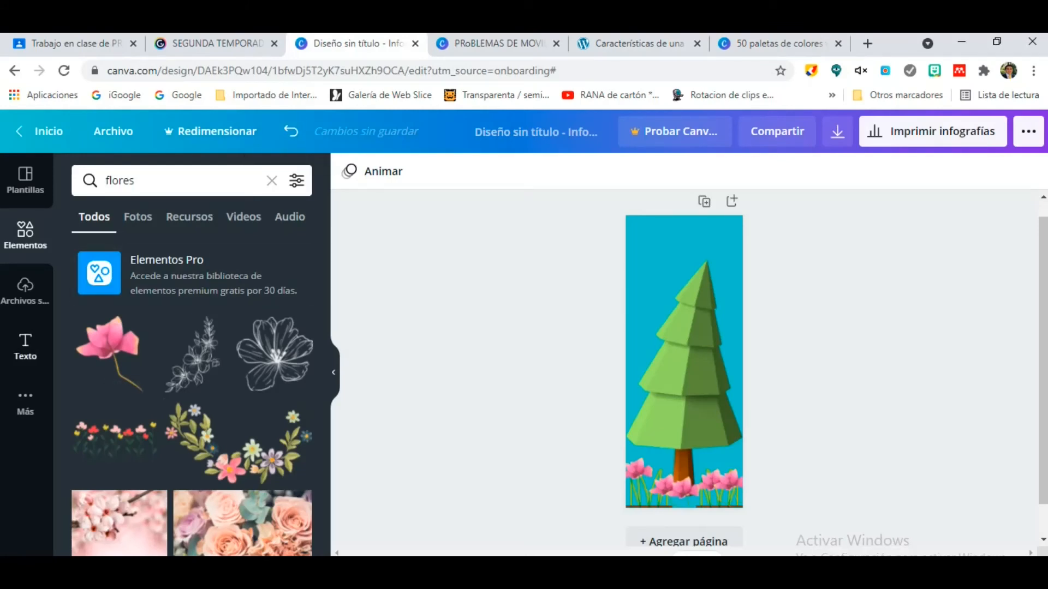
{"action": "left_click", "coordinate": [25, 347]}
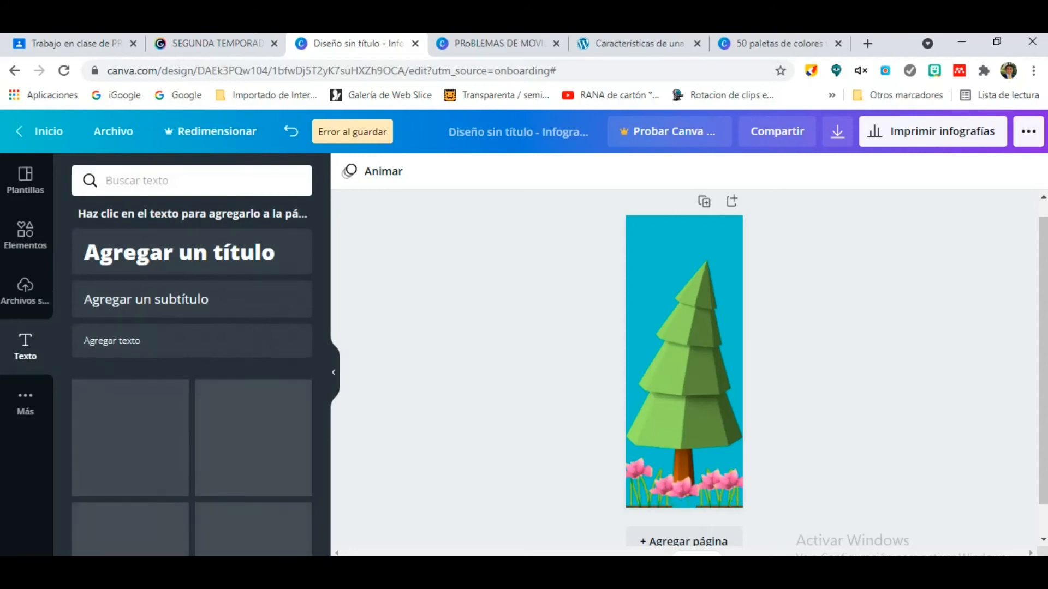
{"action": "left_click", "coordinate": [684, 237]}
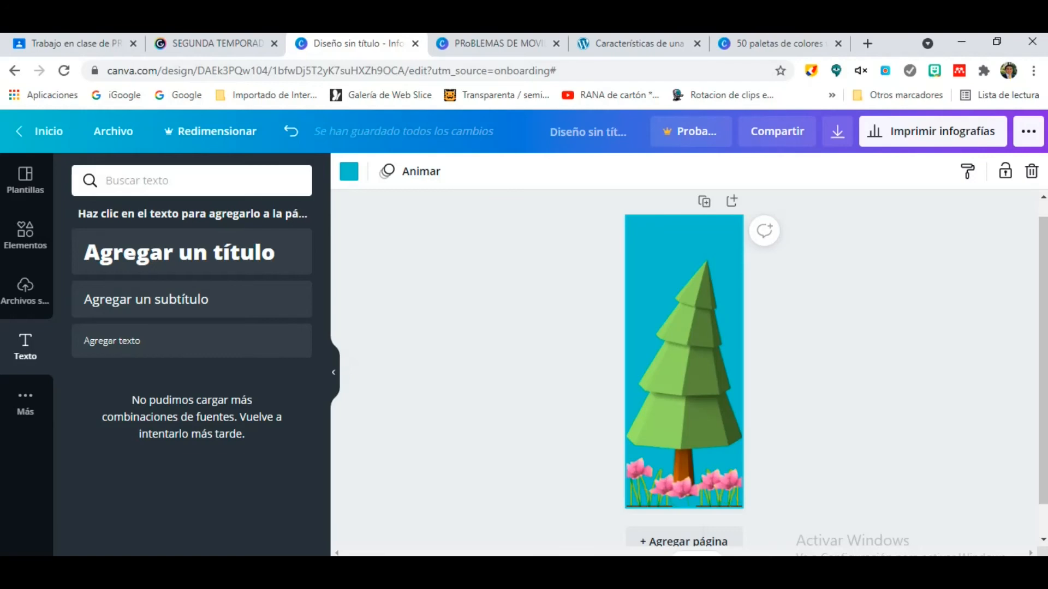
{"action": "left_click", "coordinate": [191, 261]}
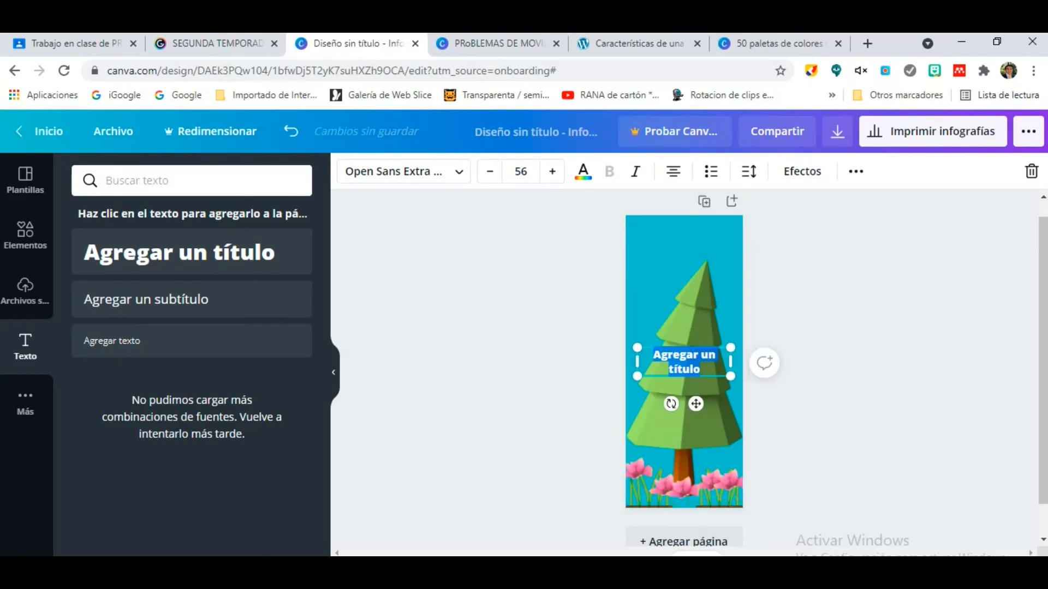
{"action": "left_click_drag", "start_coordinate": [696, 404], "coordinate": [696, 272]}
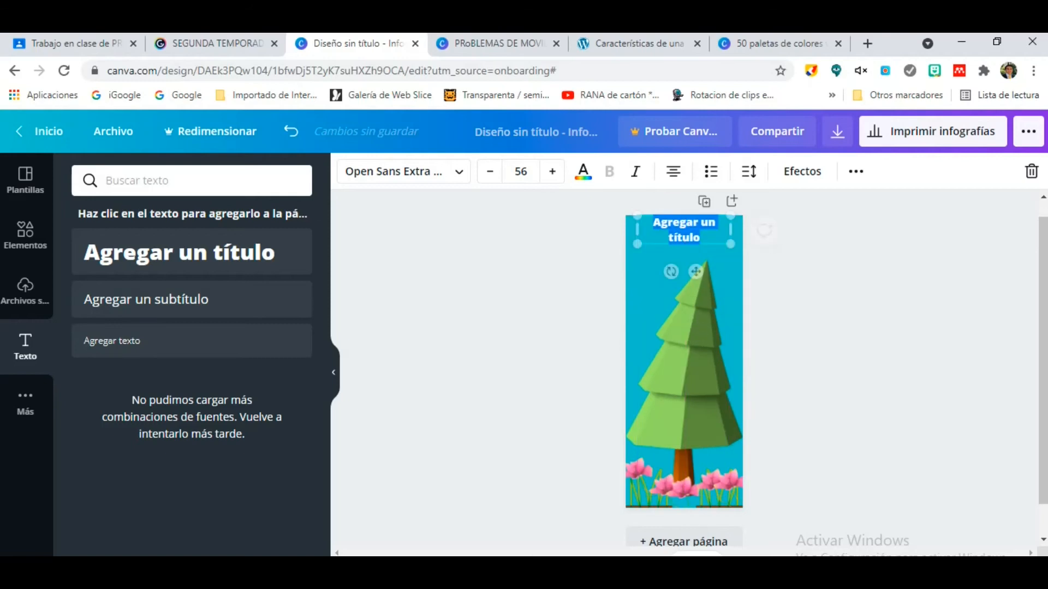
Replace the title's placeholder text with "Problemas de Movilidad" and shift the title slightly down from the page's upper edge
{"action": "left_click", "coordinate": [699, 237]}
{"action": "key", "text": "BackSpace"}
{"action": "key", "text": "BackSpace"}
{"action": "key", "text": "BackSpace"}
{"action": "key", "text": "BackSpace"}
{"action": "key", "text": "BackSpace"}
{"action": "key", "text": "BackSpace"}
{"action": "key", "text": "BackSpace"}
{"action": "key", "text": "BackSpace"}
{"action": "key", "text": "BackSpace"}
{"action": "key", "text": "BackSpace"}
{"action": "key", "text": "BackSpace"}
{"action": "key", "text": "BackSpace"}
{"action": "key", "text": "BackSpace"}
{"action": "key", "text": "BackSpace"}
{"action": "key", "text": "BackSpace"}
{"action": "key", "text": "BackSpace"}
{"action": "key", "text": "BackSpace"}
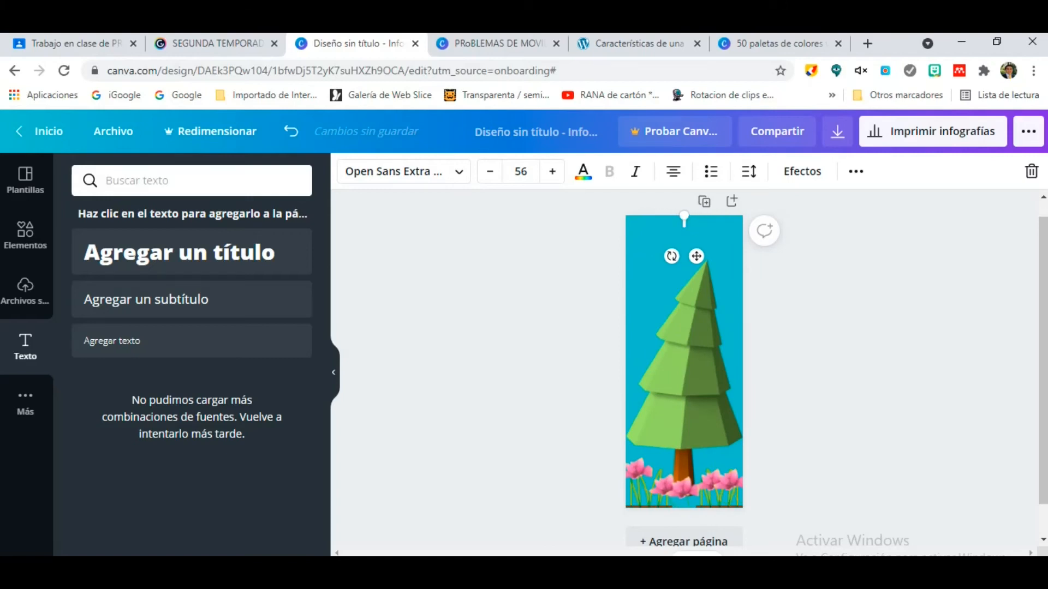
{"action": "type", "text": "Probelma"}
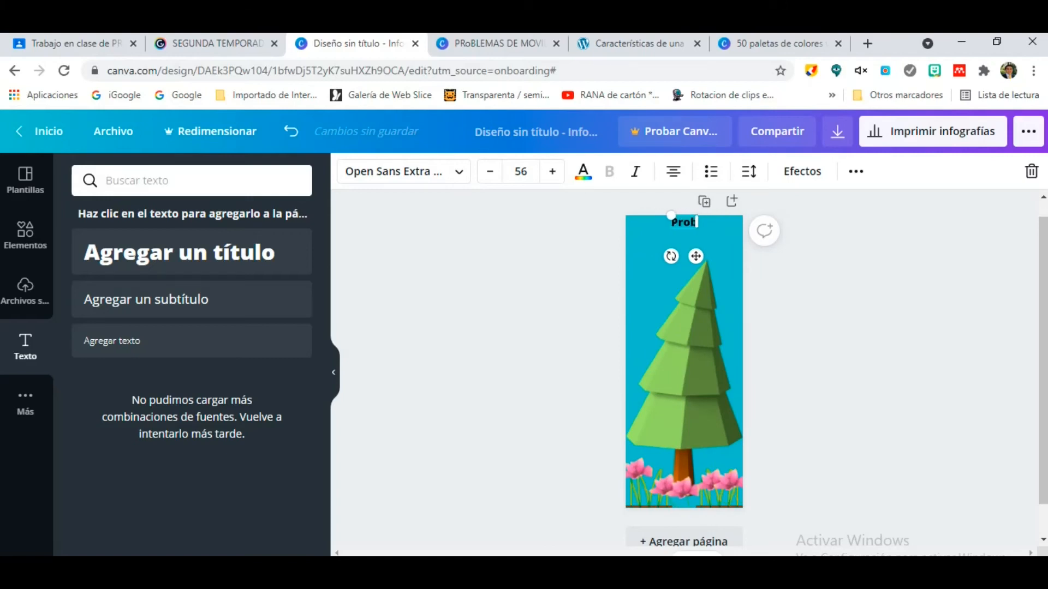
{"action": "key", "text": "BackSpace"}
{"action": "key", "text": "BackSpace"}
{"action": "key", "text": "BackSpace"}
{"action": "key", "text": "BackSpace"}
{"action": "type", "text": "lemas de"}
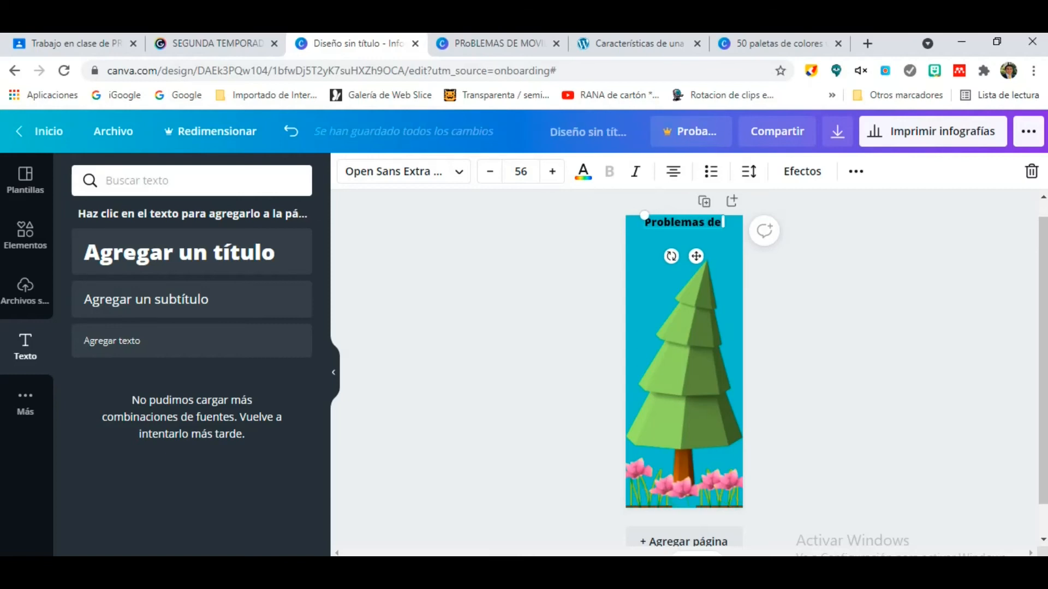
{"action": "type", "text": " Movilidad"}
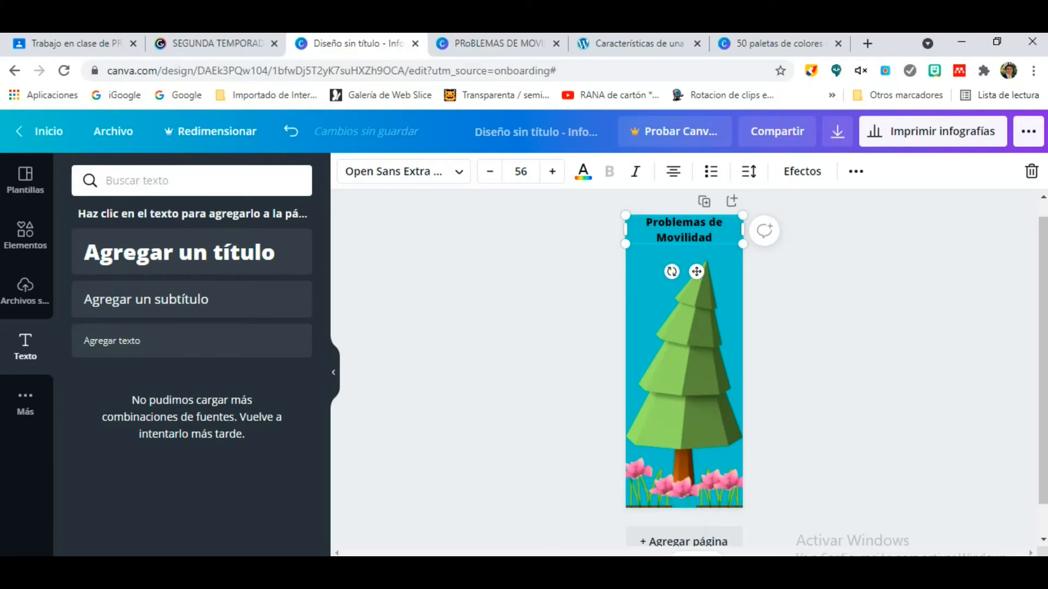
{"action": "left_click_drag", "start_coordinate": [696, 272], "coordinate": [697, 278]}
Try Alegreya and Anonymous Pro on the title, set its font to Aileron Regular, and browse the remaining fonts
{"action": "left_click", "coordinate": [404, 172]}
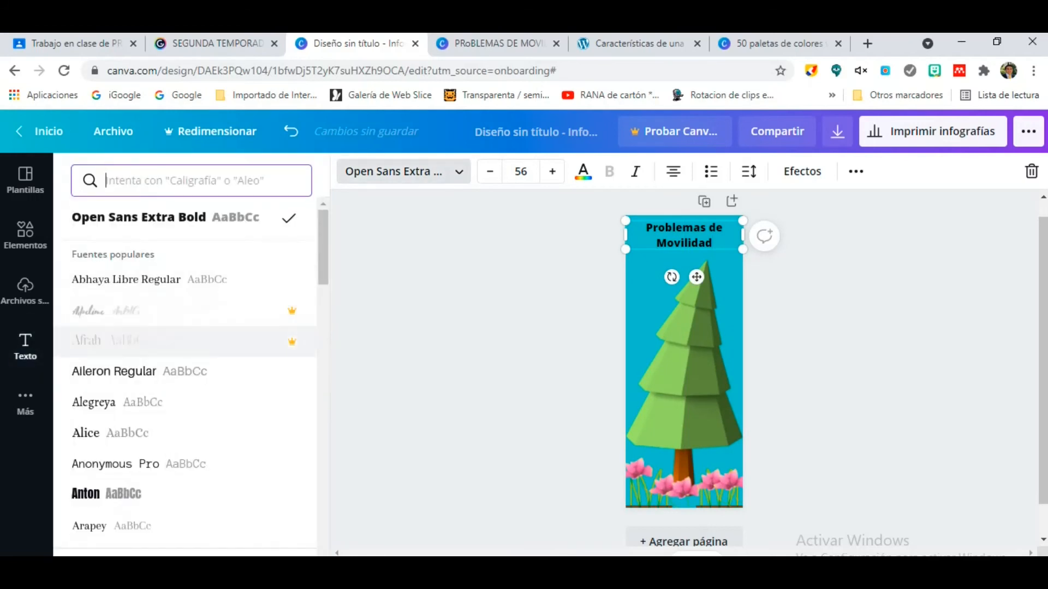
{"action": "left_click", "coordinate": [184, 371]}
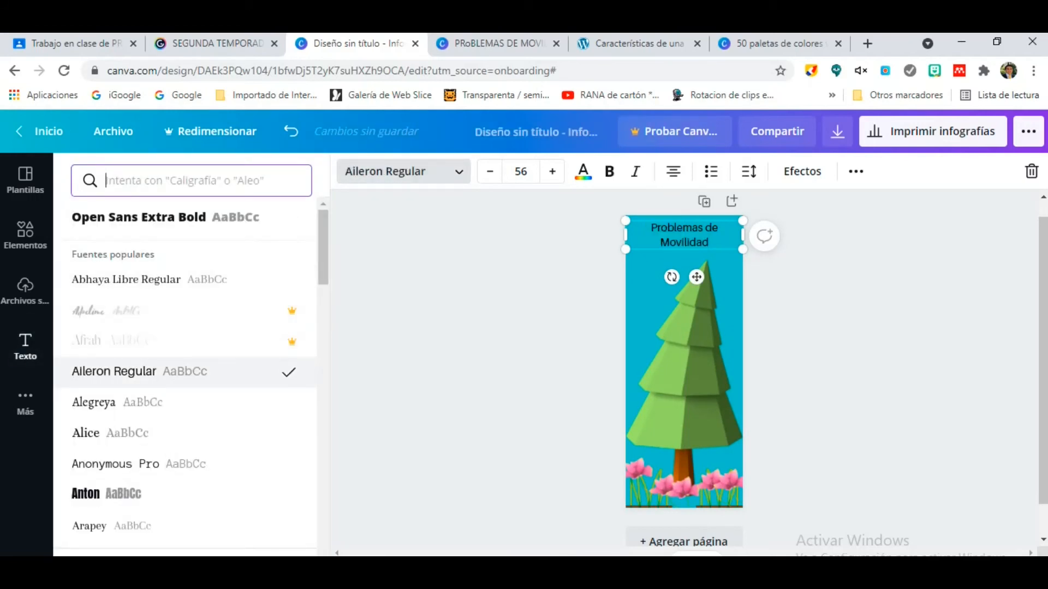
{"action": "left_click", "coordinate": [164, 403]}
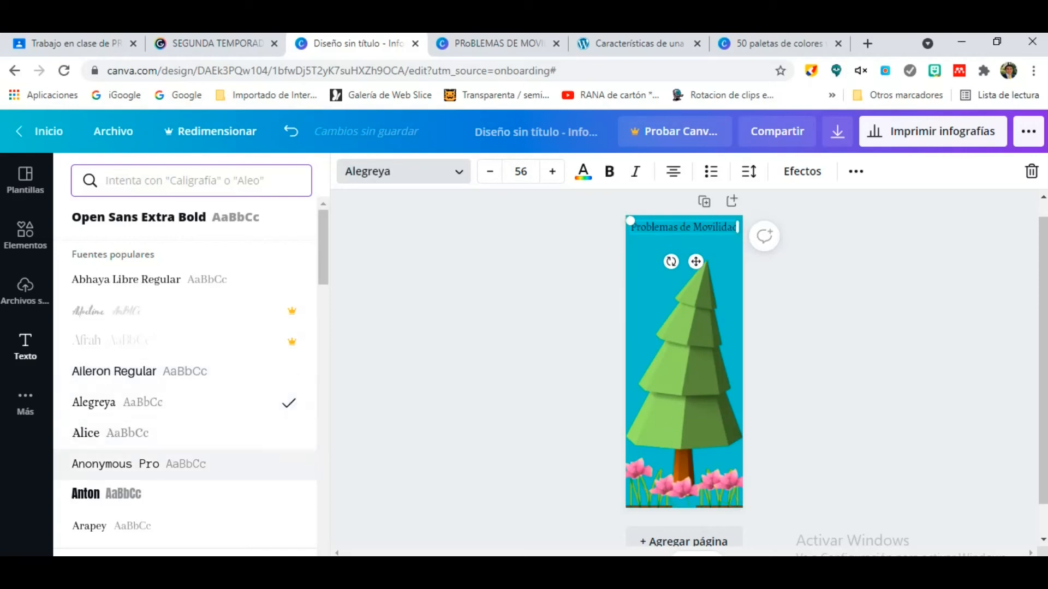
{"action": "left_click", "coordinate": [163, 464]}
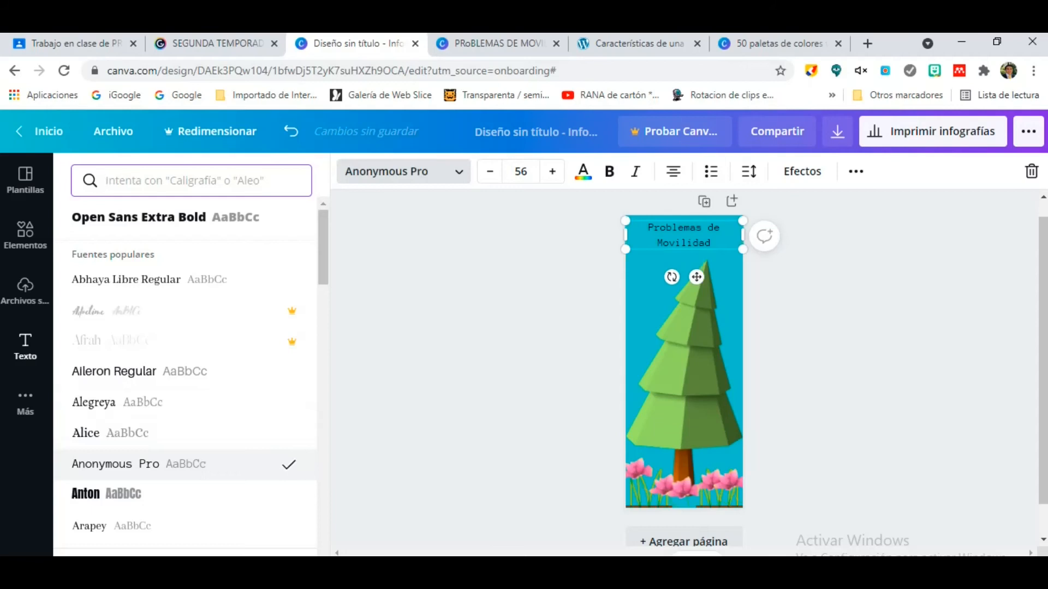
{"action": "left_click", "coordinate": [140, 371]}
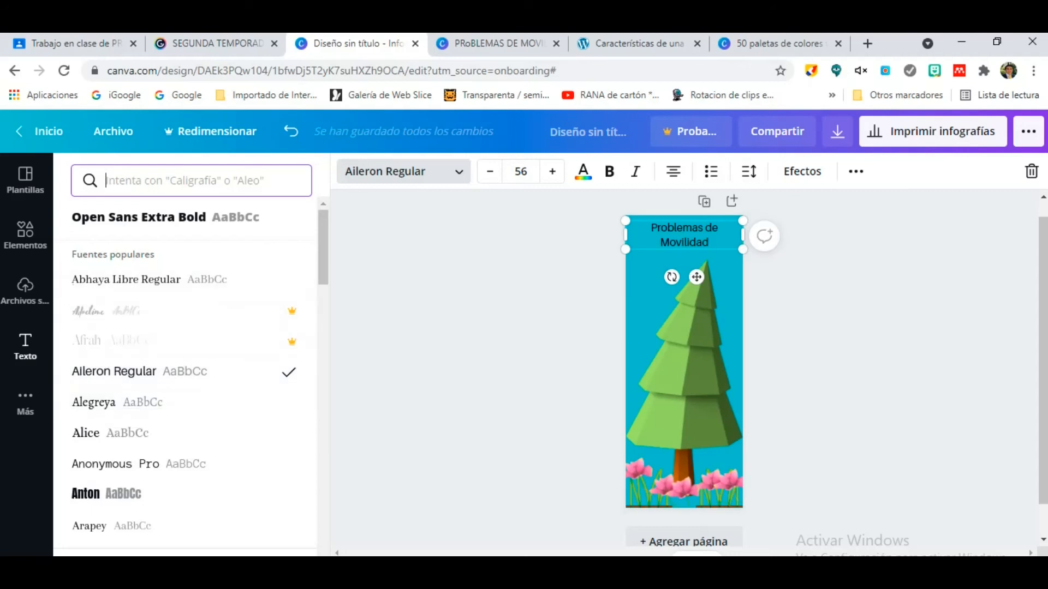
{"action": "scroll", "coordinate": [186, 382], "scroll_direction": "down", "scroll_amount": 8}
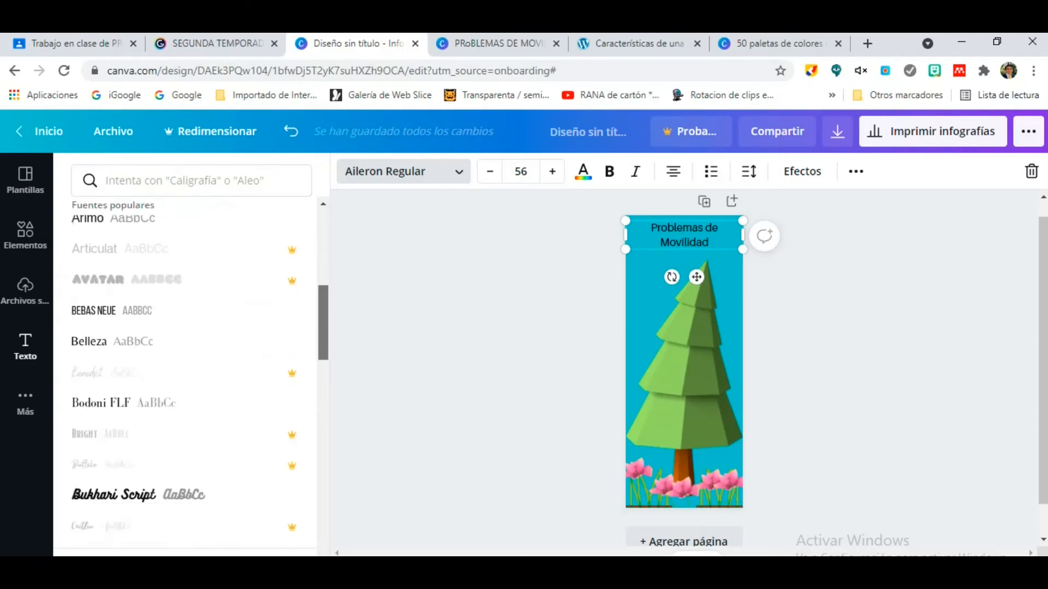
{"action": "scroll", "coordinate": [186, 355], "scroll_direction": "down", "scroll_amount": 3}
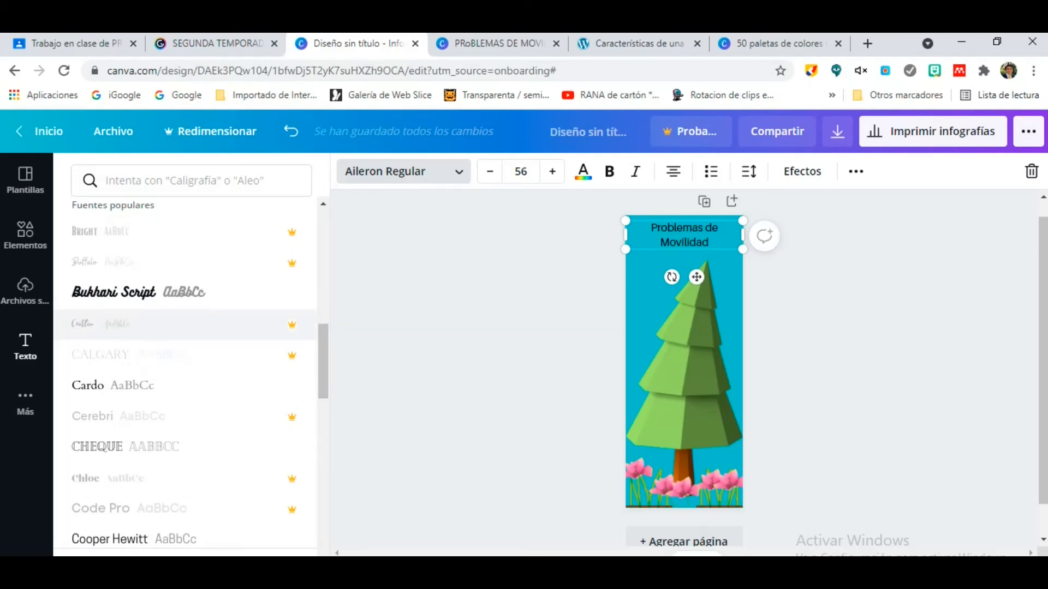
{"action": "left_click", "coordinate": [25, 346]}
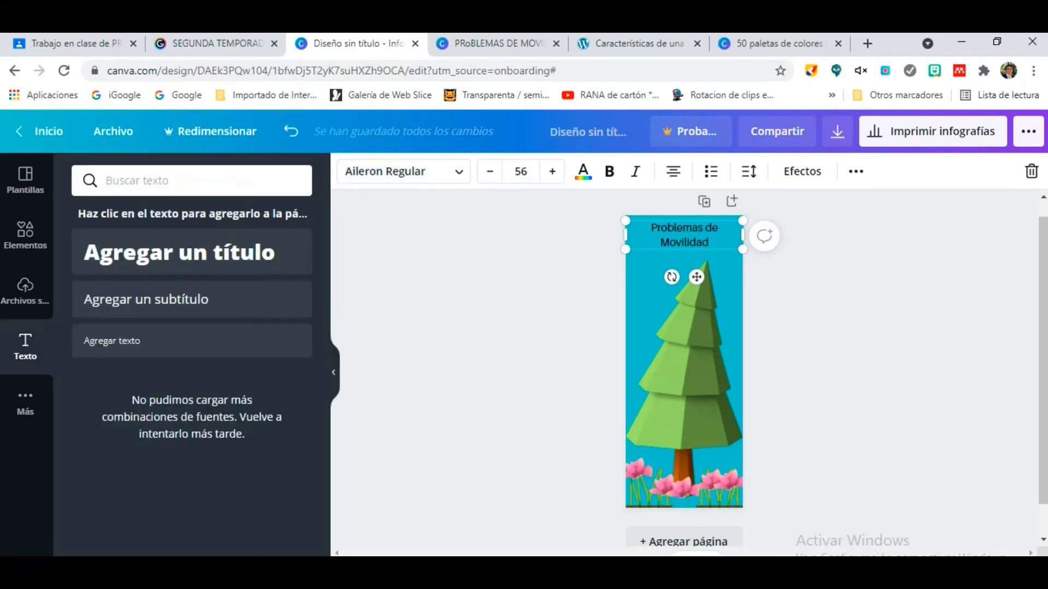
Search the elements library for "nubes"
{"action": "left_click", "coordinate": [25, 235]}
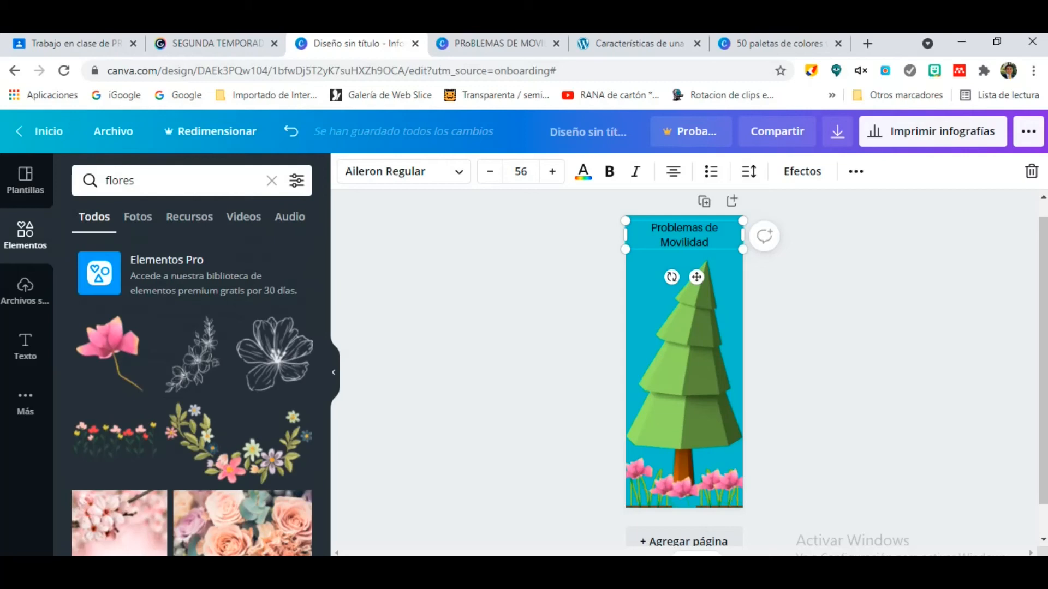
{"action": "left_click", "coordinate": [118, 181]}
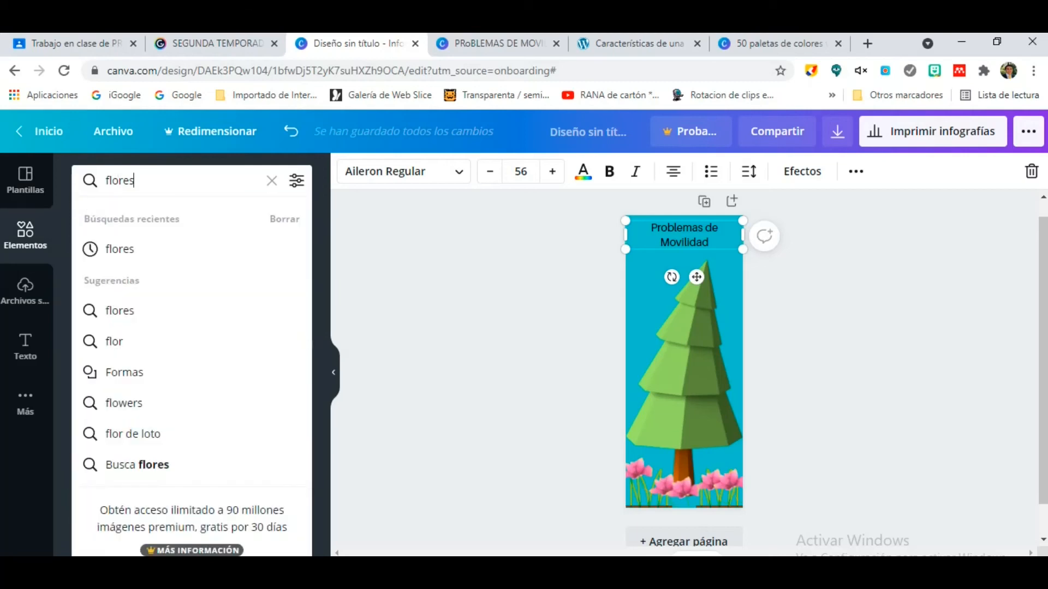
{"action": "key", "text": "BackSpace"}
{"action": "key", "text": "BackSpace"}
{"action": "key", "text": "BackSpace"}
{"action": "key", "text": "BackSpace"}
{"action": "key", "text": "BackSpace"}
{"action": "key", "text": "BackSpace"}
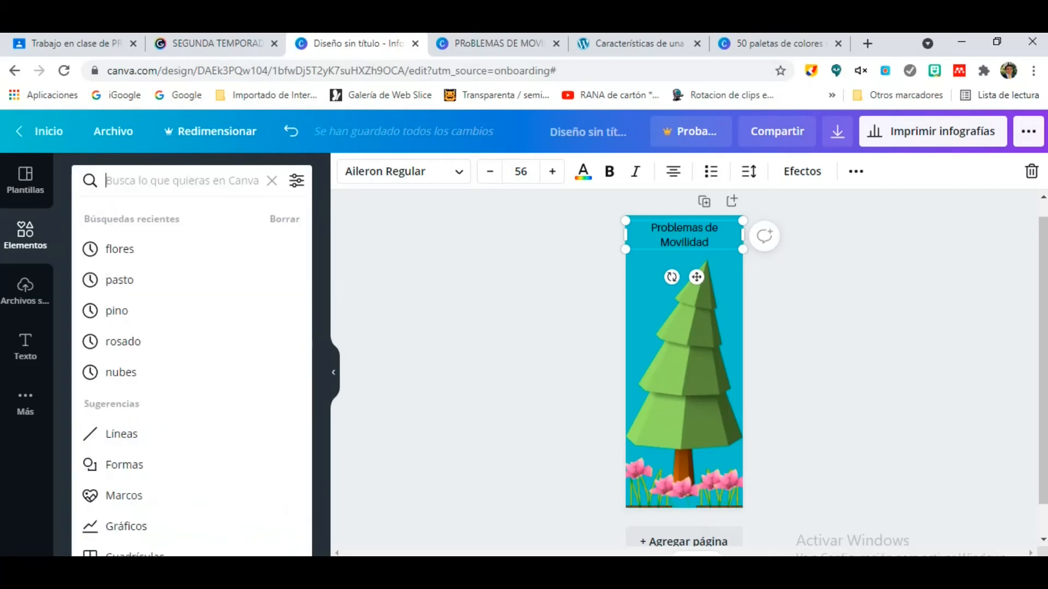
{"action": "type", "text": "nube"}
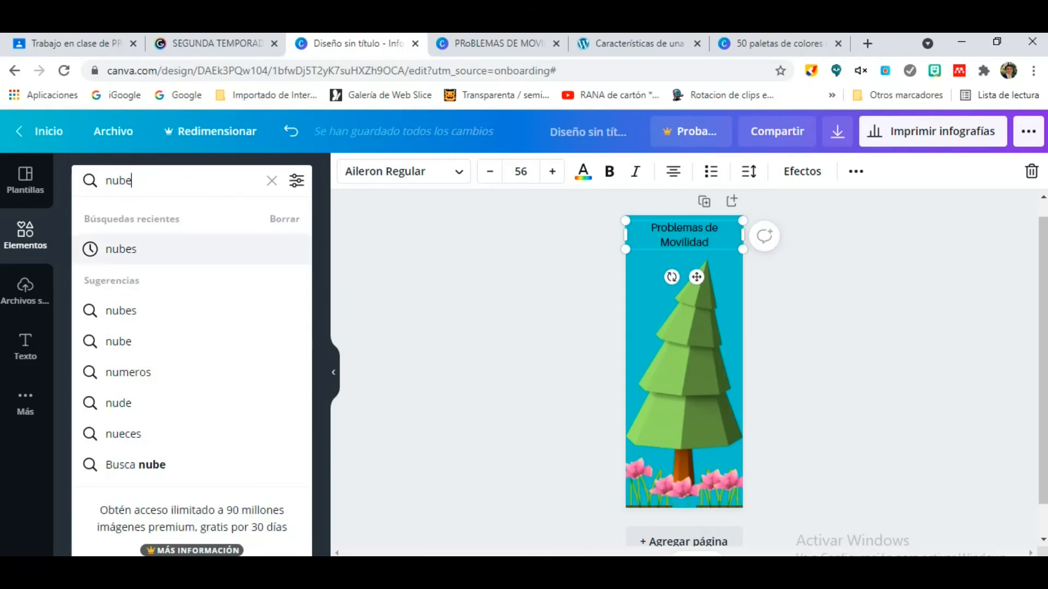
{"action": "type", "text": "s"}
{"action": "key", "text": "Return"}
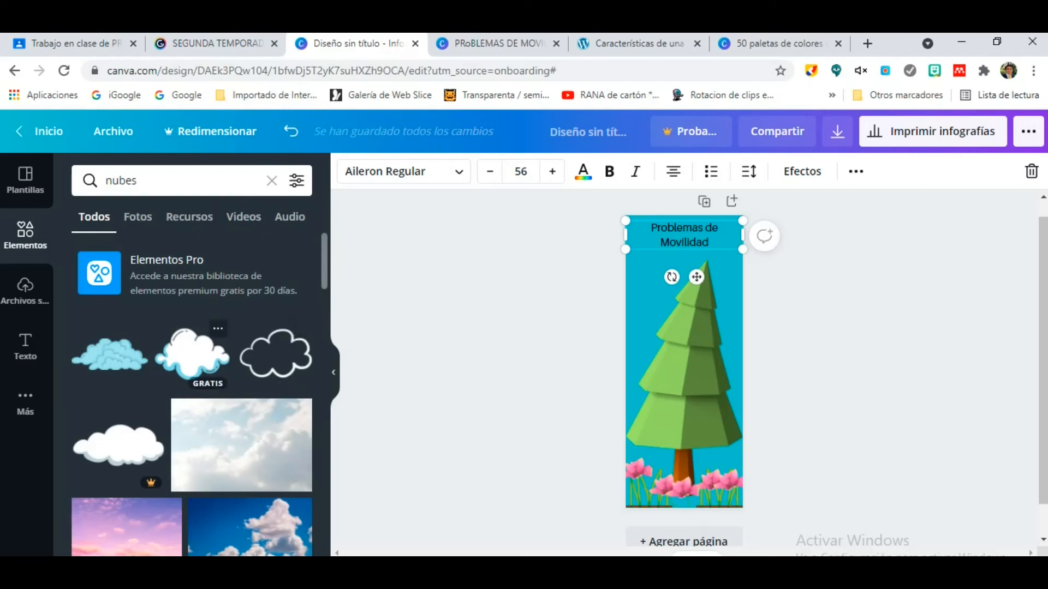
Add the free white cloud with blue edges to the page and place it beside the pine's tip, below the title
{"action": "left_click", "coordinate": [192, 355]}
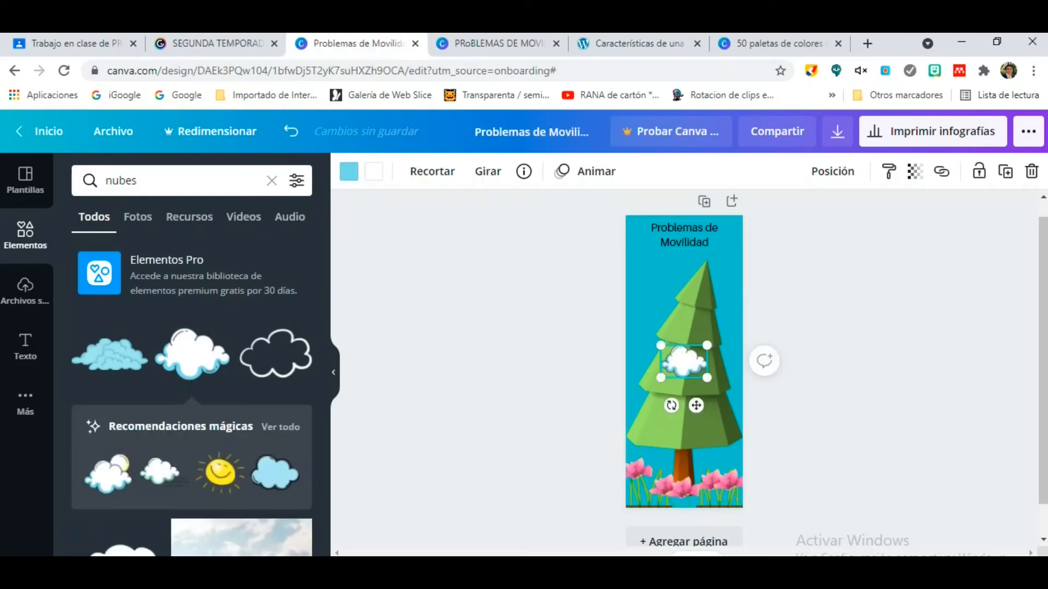
{"action": "left_click_drag", "start_coordinate": [684, 361], "coordinate": [661, 294]}
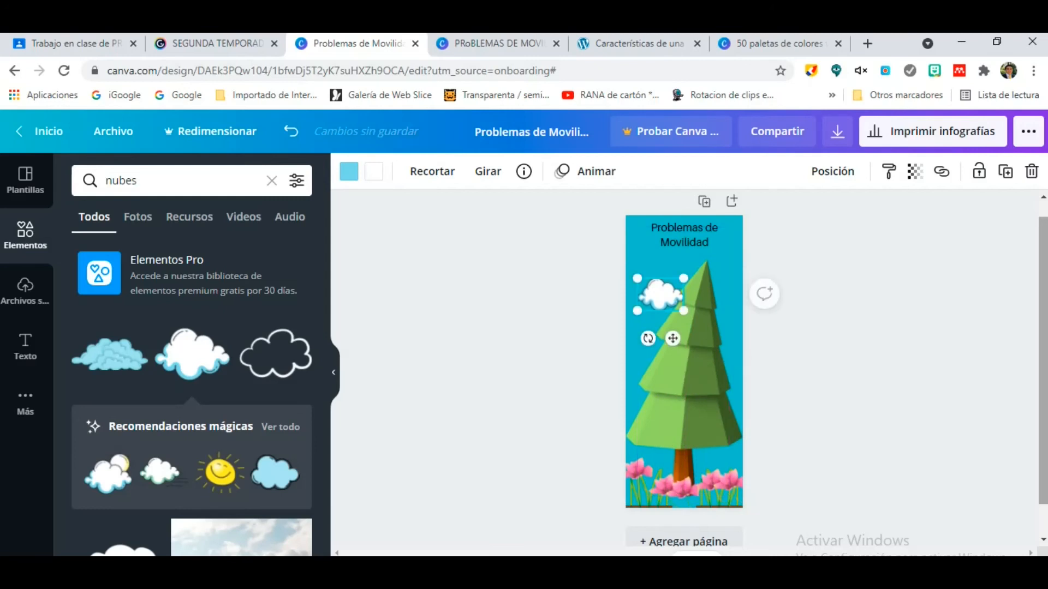
{"action": "scroll", "coordinate": [684, 365], "scroll_direction": "down", "scroll_amount": 1}
{"action": "scroll", "coordinate": [684, 365], "scroll_direction": "up", "scroll_amount": 1}
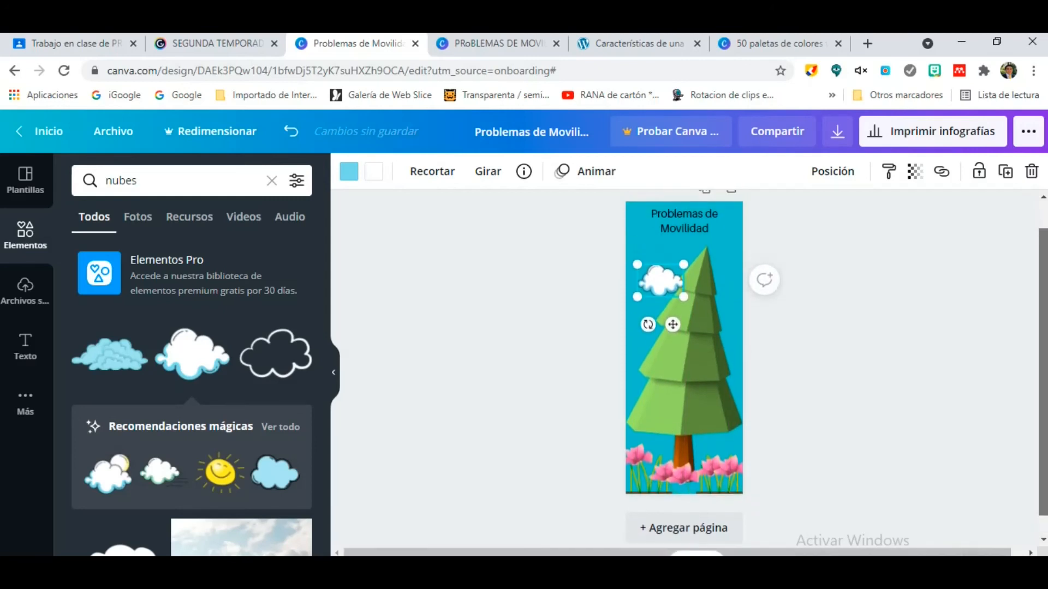
{"action": "key", "text": "Escape"}
Duplicate the cloud until four copies alternate from side to side down the upper and middle parts of the pine
{"action": "left_click", "coordinate": [660, 283]}
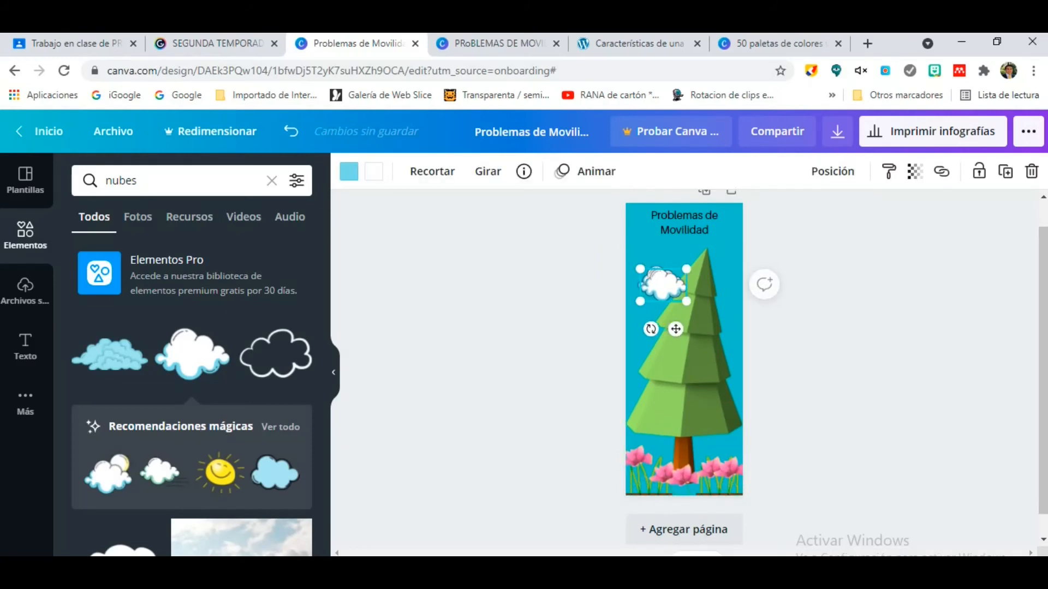
{"action": "left_click_drag", "start_coordinate": [660, 282], "coordinate": [660, 349], "text": "alt"}
{"action": "key", "text": "ctrl+d"}
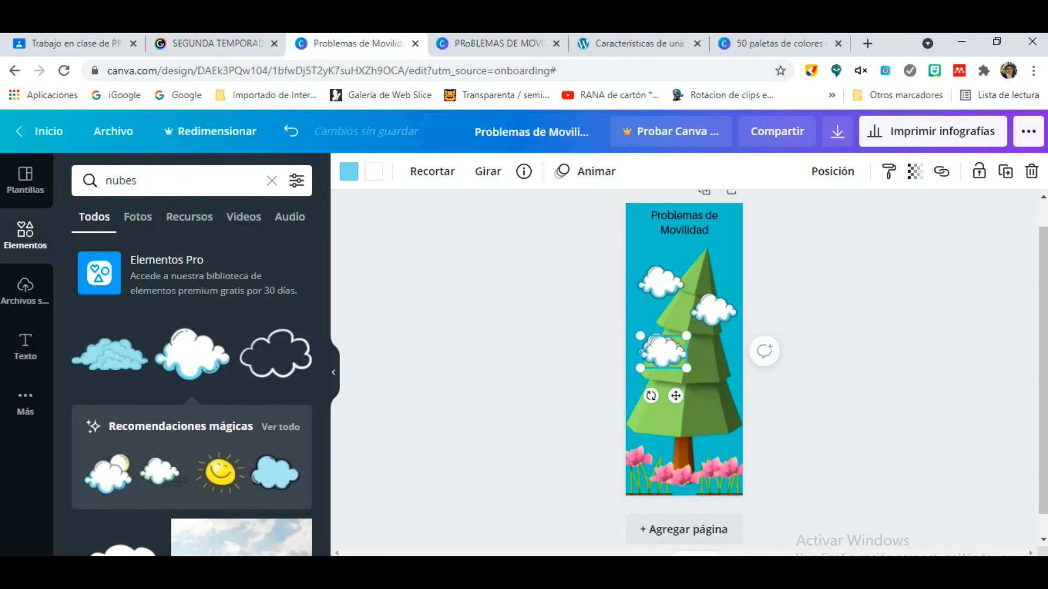
{"action": "left_click_drag", "start_coordinate": [663, 352], "coordinate": [719, 365]}
Check palette 19 in the colour palettes article, then add two more cloud copies side by side over the pine's lowest branches
{"action": "left_click", "coordinate": [781, 43]}
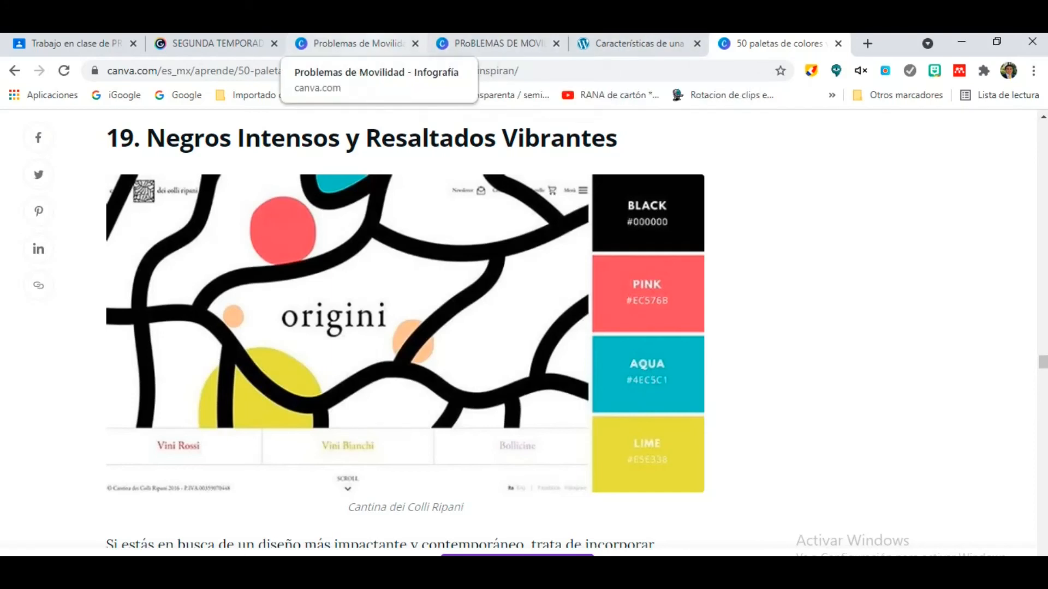
{"action": "left_click", "coordinate": [352, 43]}
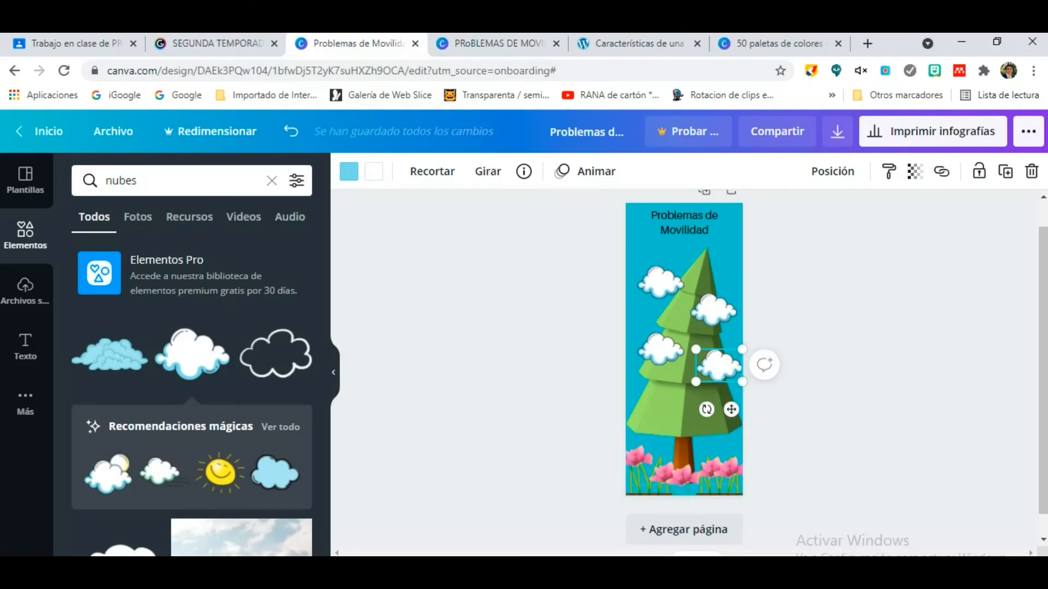
{"action": "key", "text": "ctrl+d"}
{"action": "left_click_drag", "start_coordinate": [720, 371], "coordinate": [709, 429]}
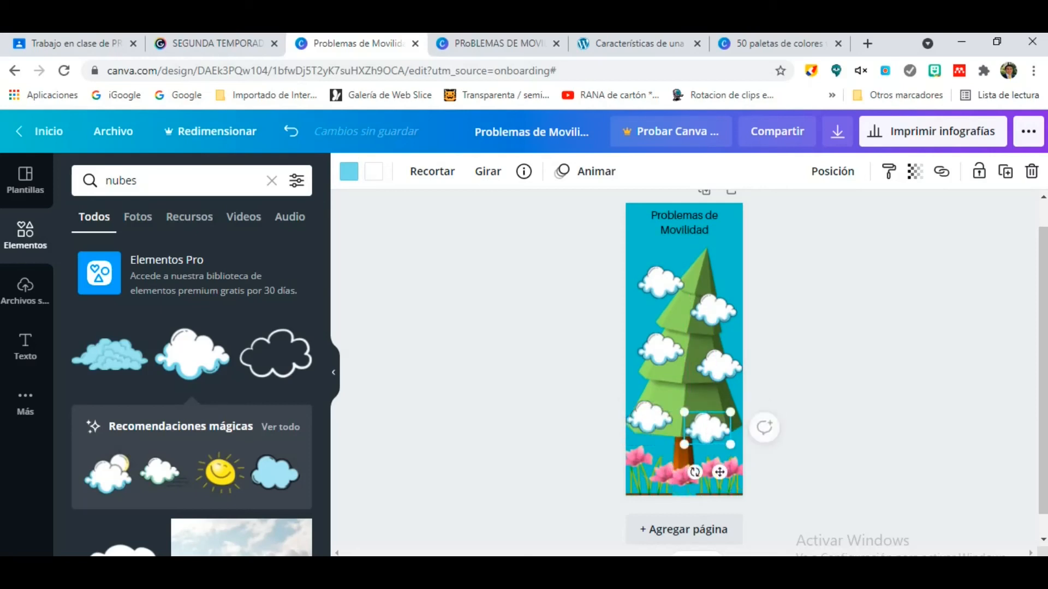
Nudge the upper right cloud slightly inward and the cloud beside the pine's tip slightly up
{"action": "left_click", "coordinate": [714, 309]}
{"action": "left_click_drag", "start_coordinate": [713, 309], "coordinate": [707, 310]}
{"action": "left_click_drag", "start_coordinate": [660, 282], "coordinate": [660, 277]}
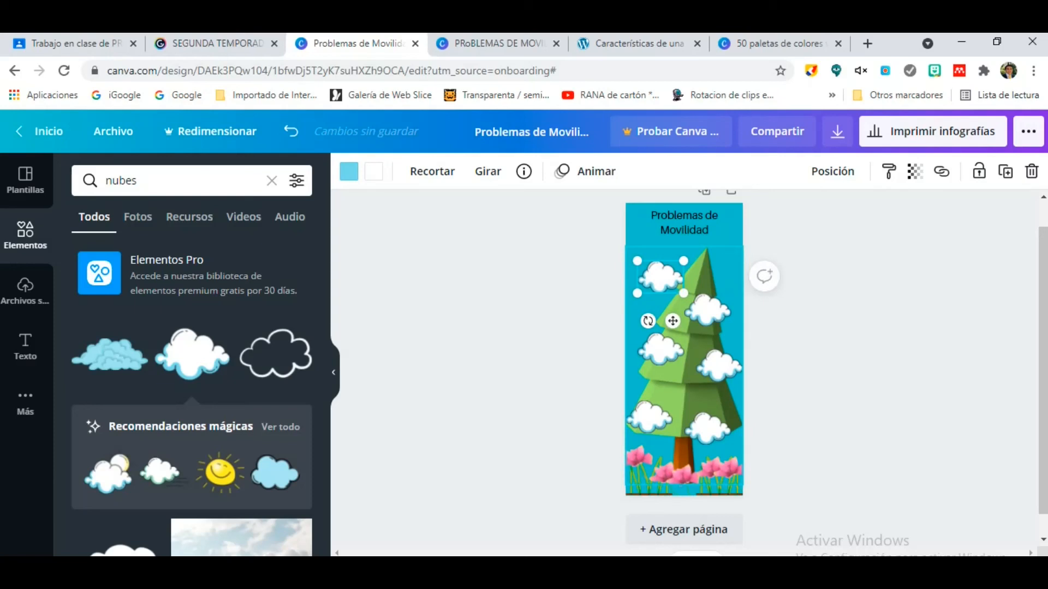
Add a body text box and place it in the middle of the cloud beside the pine's tip
{"action": "key", "text": "ctrl+shift+0"}
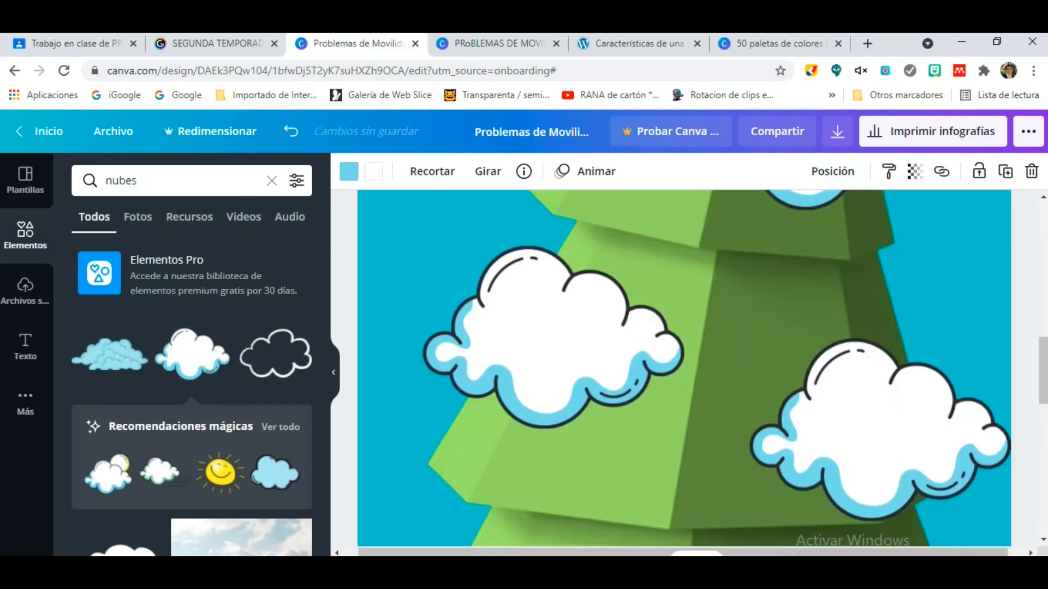
{"action": "left_click_drag", "start_coordinate": [1042, 371], "coordinate": [1043, 301]}
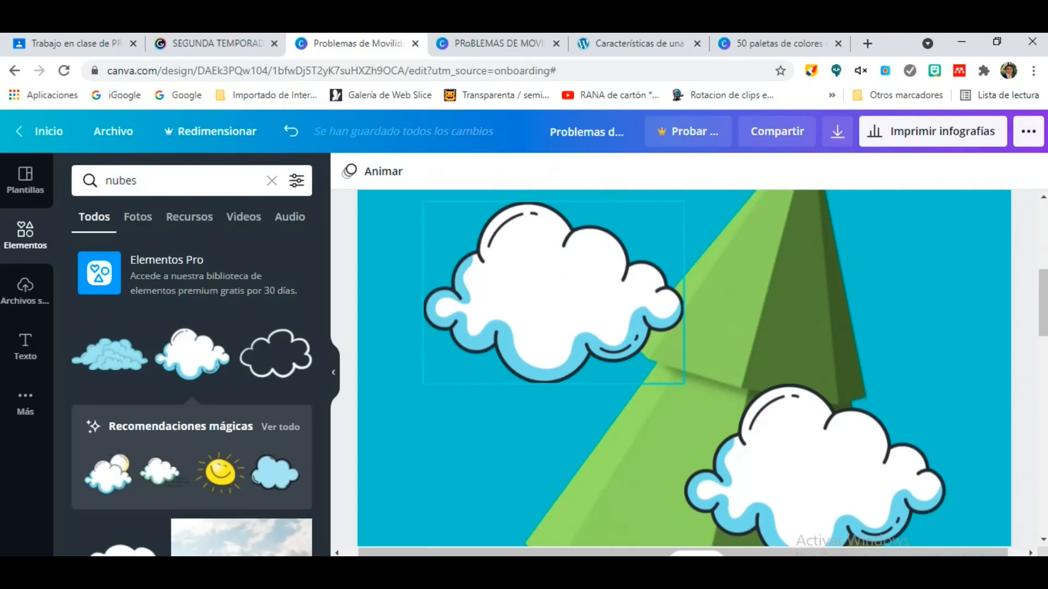
{"action": "left_click", "coordinate": [25, 346]}
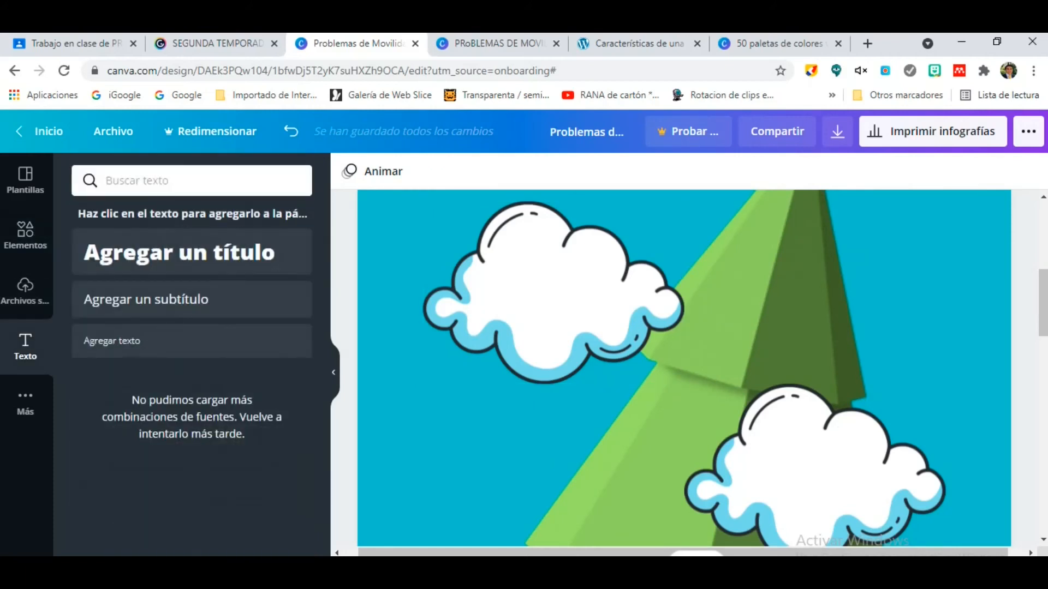
{"action": "left_click", "coordinate": [164, 341]}
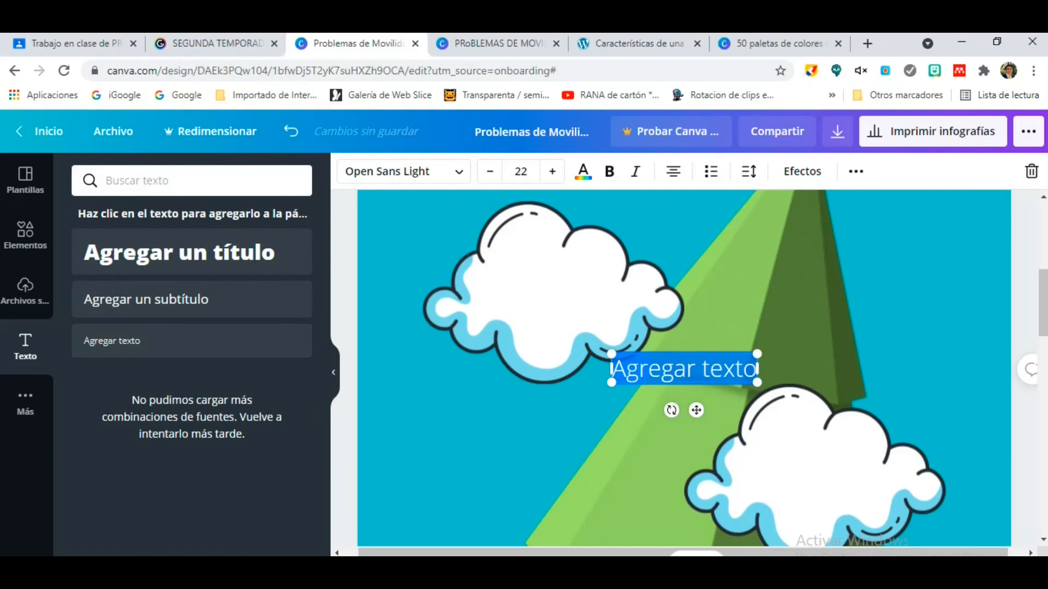
{"action": "left_click_drag", "start_coordinate": [685, 368], "coordinate": [560, 292]}
Replace the placeholder text in the first cloud with "Falta de cultura"
{"action": "double_click", "coordinate": [606, 293]}
{"action": "key", "text": "BackSpace"}
{"action": "key", "text": "BackSpace"}
{"action": "key", "text": "BackSpace"}
{"action": "key", "text": "BackSpace"}
{"action": "key", "text": "BackSpace"}
{"action": "key", "text": "BackSpace"}
{"action": "key", "text": "BackSpace"}
{"action": "key", "text": "BackSpace"}
{"action": "key", "text": "BackSpace"}
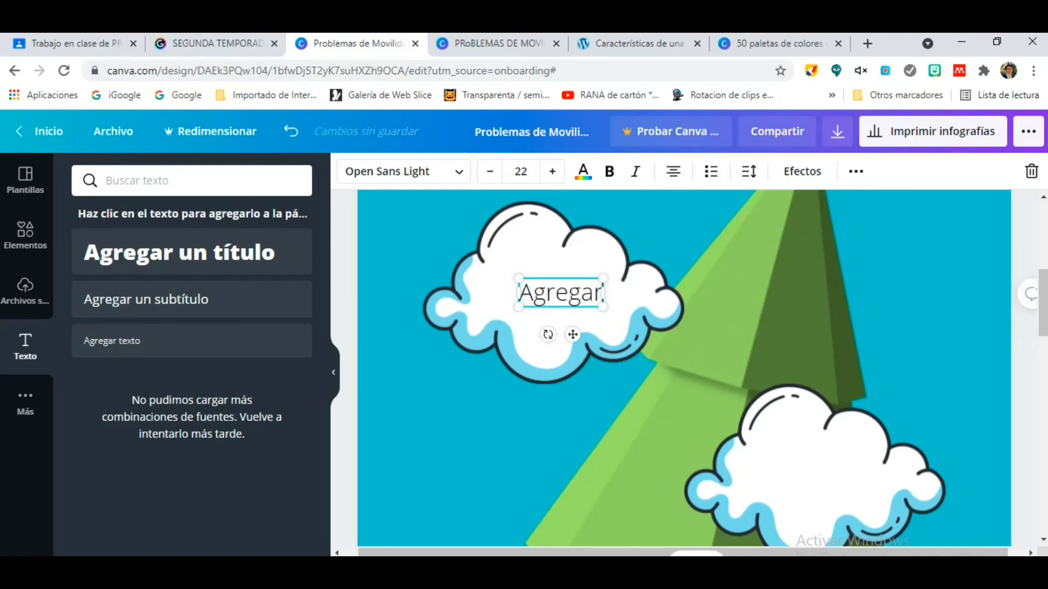
{"action": "type", "text": "Fa"}
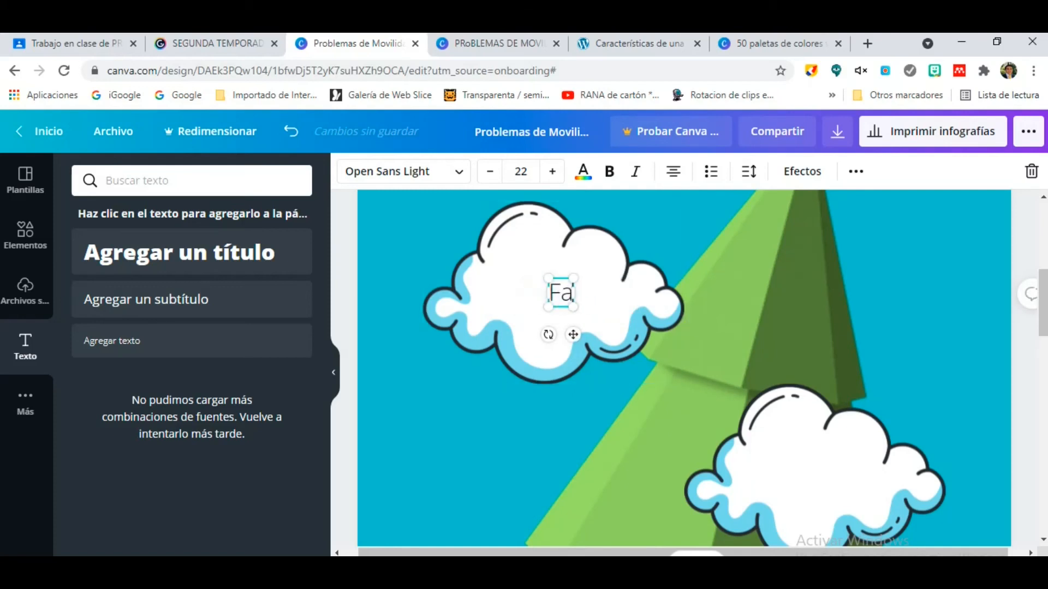
{"action": "type", "text": "lta de cultura"}
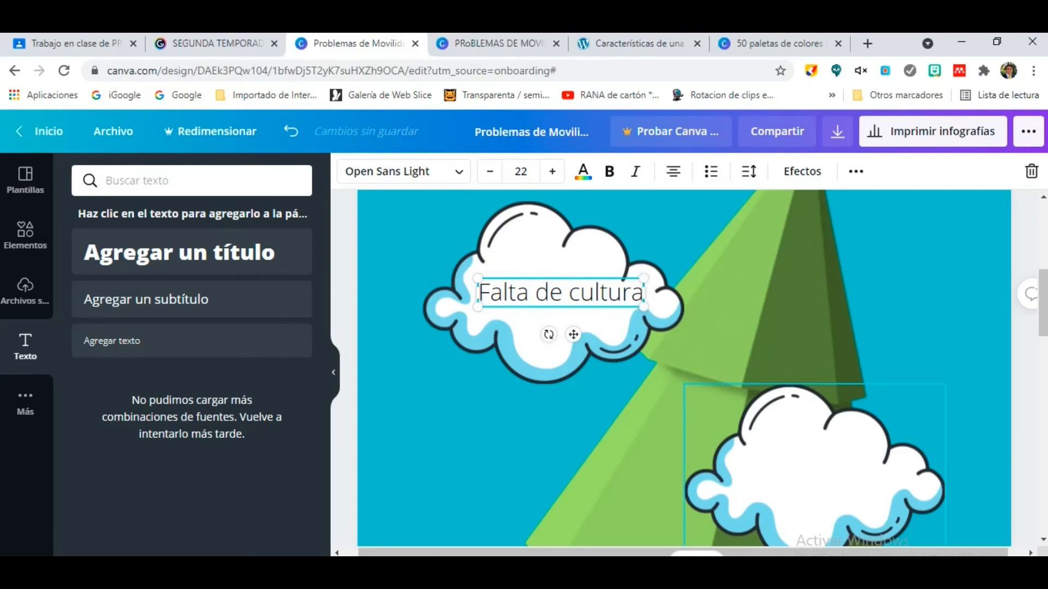
Add a body text box reading "No respetar las señales de transito" and place it over the second cloud from the top
{"action": "left_click", "coordinate": [164, 340]}
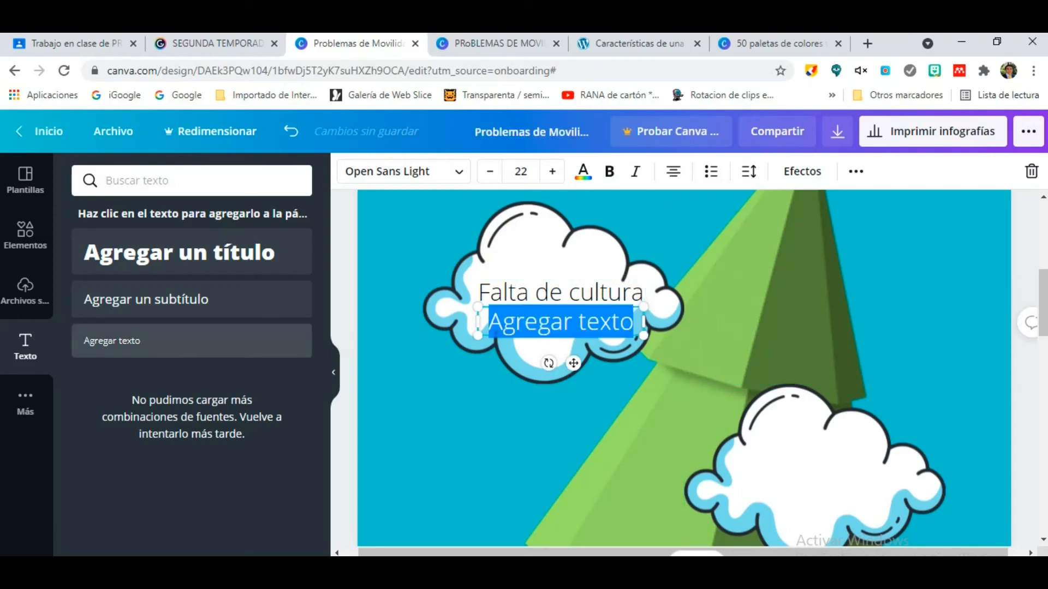
{"action": "left_click_drag", "start_coordinate": [561, 322], "coordinate": [804, 483]}
{"action": "left_click", "coordinate": [877, 483]}
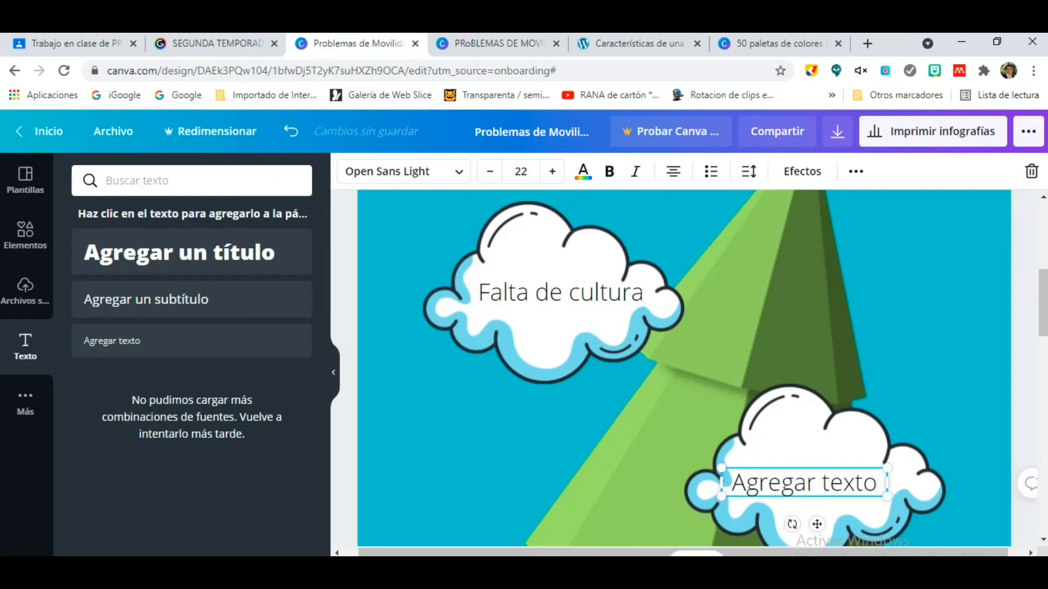
{"action": "key", "text": "BackSpace"}
{"action": "key", "text": "BackSpace"}
{"action": "key", "text": "BackSpace"}
{"action": "key", "text": "BackSpace"}
{"action": "key", "text": "BackSpace"}
{"action": "key", "text": "BackSpace"}
{"action": "key", "text": "BackSpace"}
{"action": "key", "text": "BackSpace"}
{"action": "key", "text": "BackSpace"}
{"action": "key", "text": "BackSpace"}
{"action": "key", "text": "BackSpace"}
{"action": "key", "text": "BackSpace"}
{"action": "key", "text": "BackSpace"}
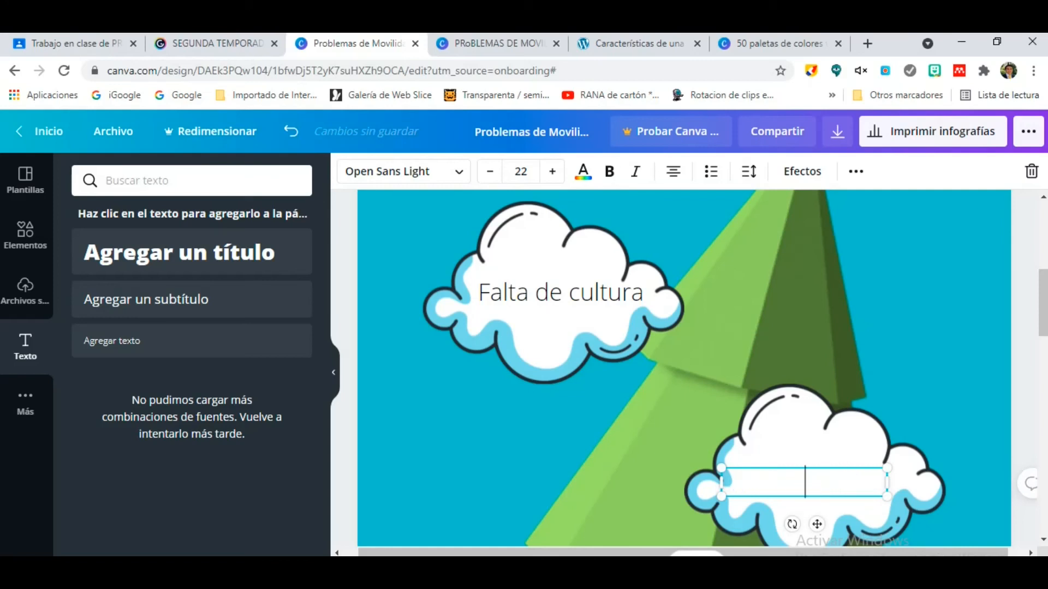
{"action": "type", "text": "No resp"}
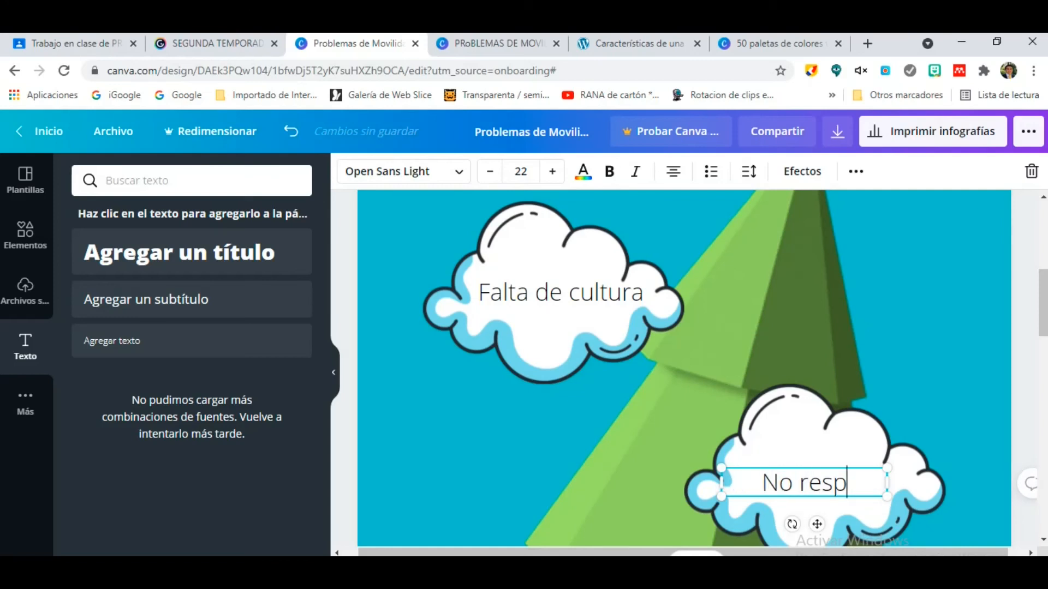
{"action": "type", "text": "etar las"}
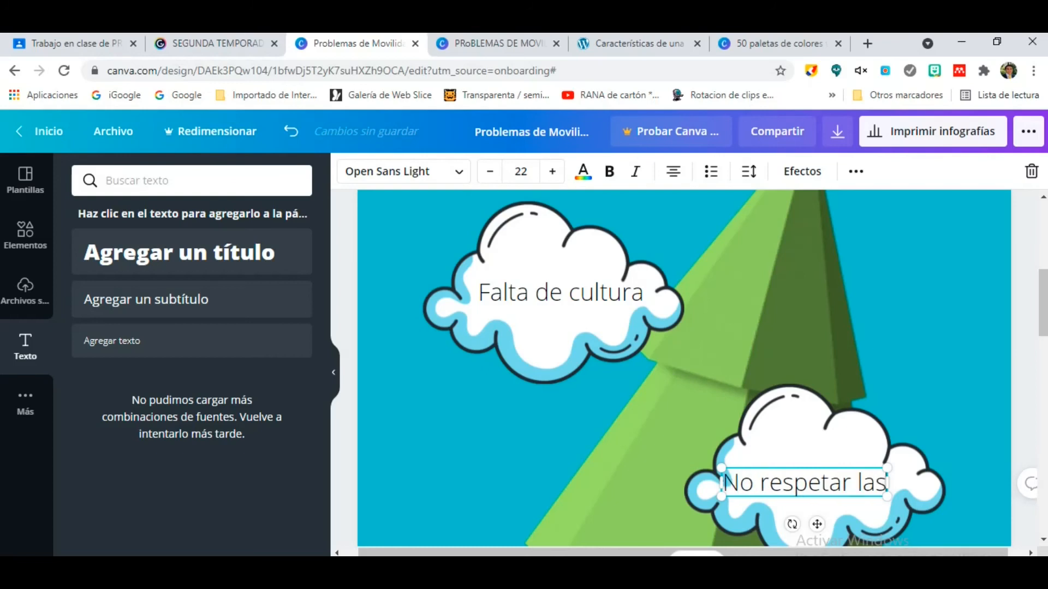
{"action": "type", "text": " señales "}
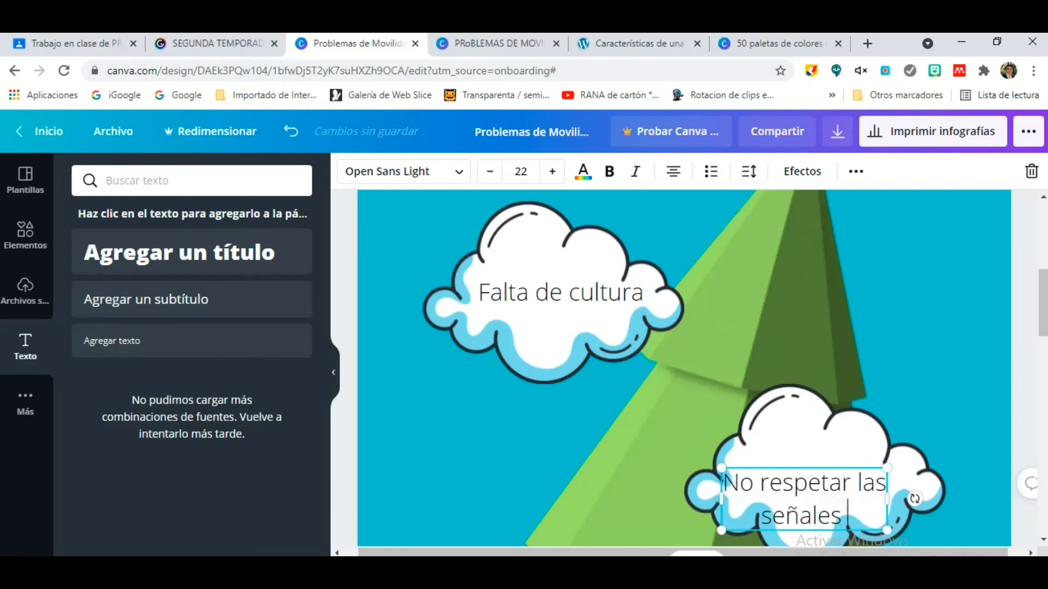
{"action": "type", "text": "de tran"}
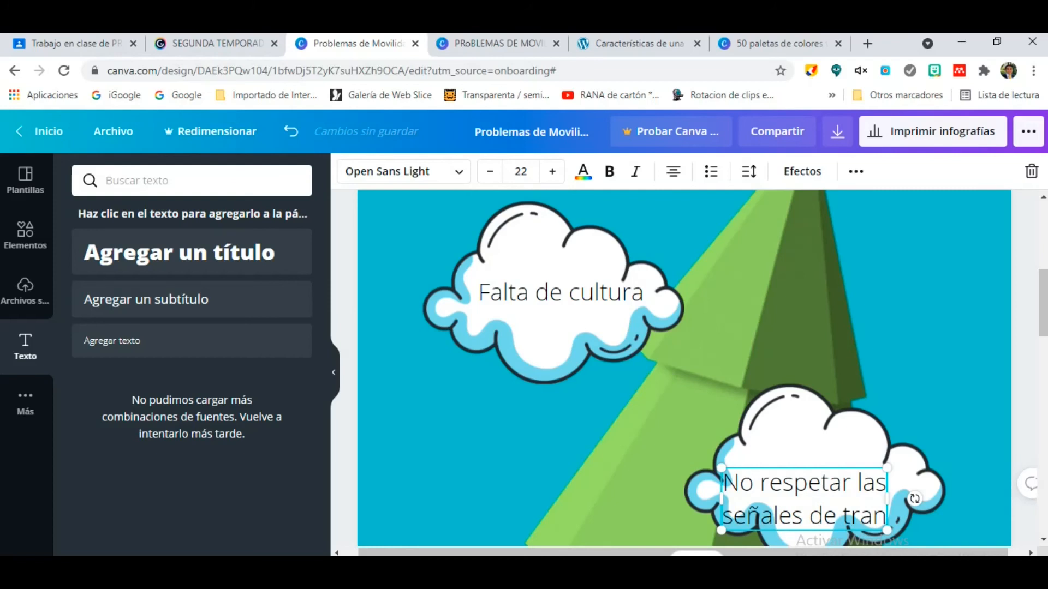
{"action": "type", "text": "sito"}
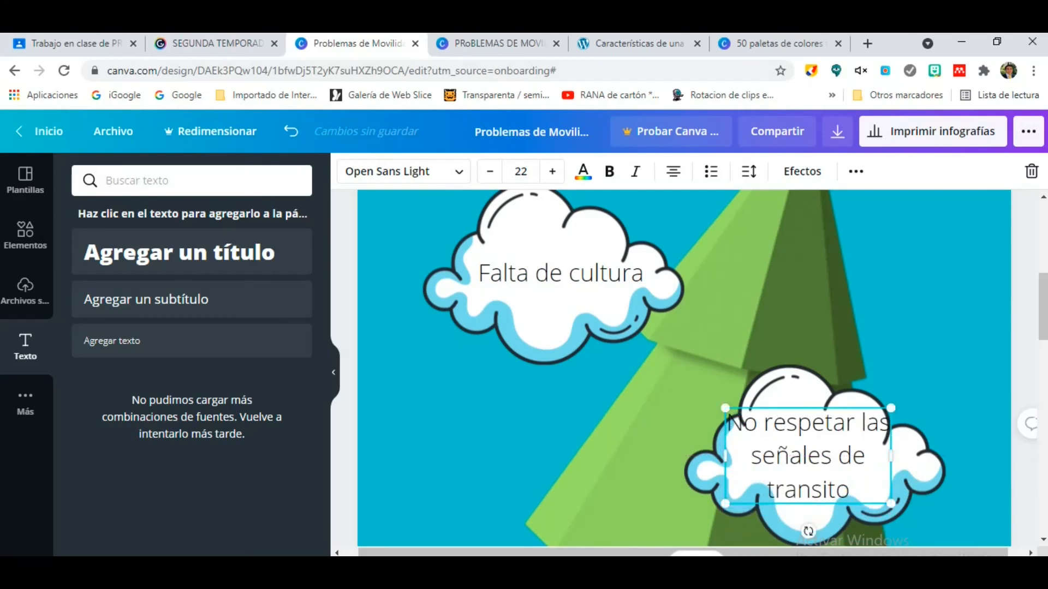
Enlarge the second cloud so it surrounds the three-line traffic signs text
{"action": "left_click", "coordinate": [917, 458]}
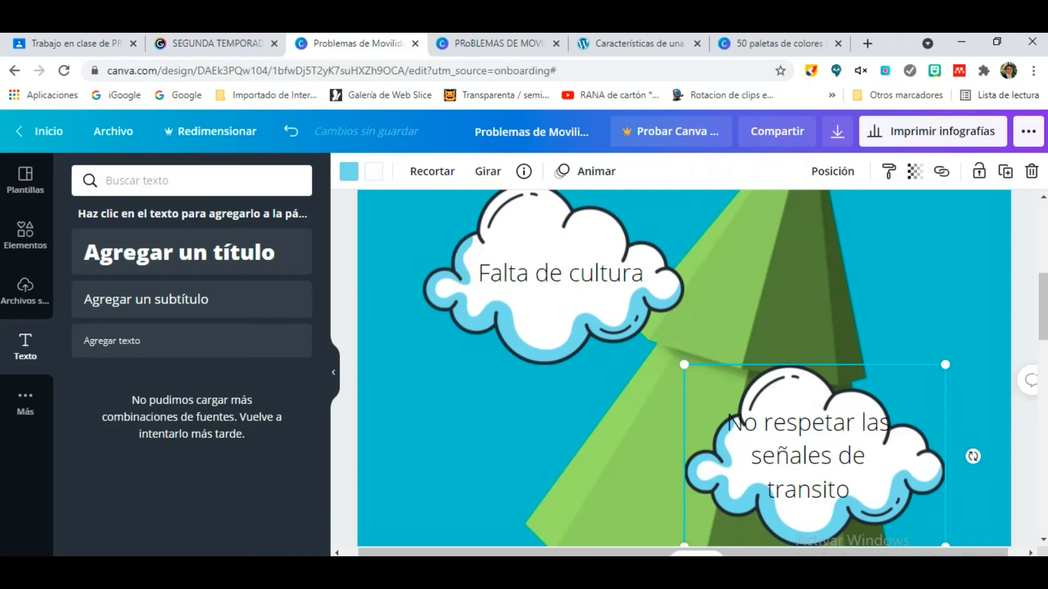
{"action": "left_click_drag", "start_coordinate": [945, 364], "coordinate": [974, 345]}
{"action": "left_click_drag", "start_coordinate": [684, 545], "coordinate": [661, 557]}
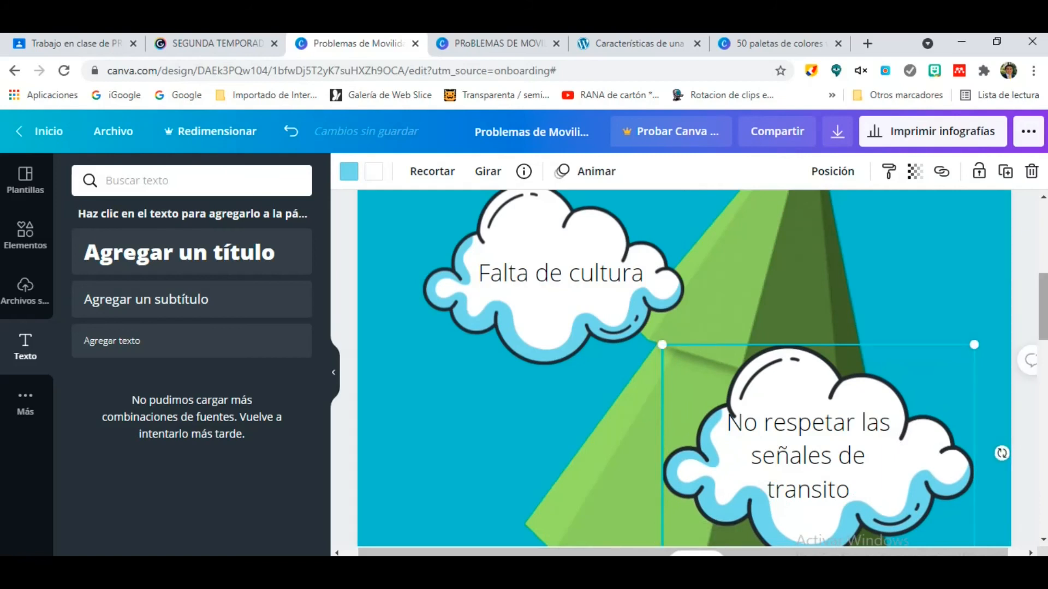
Add a body text box and place it in the middle of the third cloud from the top
{"action": "scroll", "coordinate": [554, 371], "scroll_direction": "down", "scroll_amount": 5}
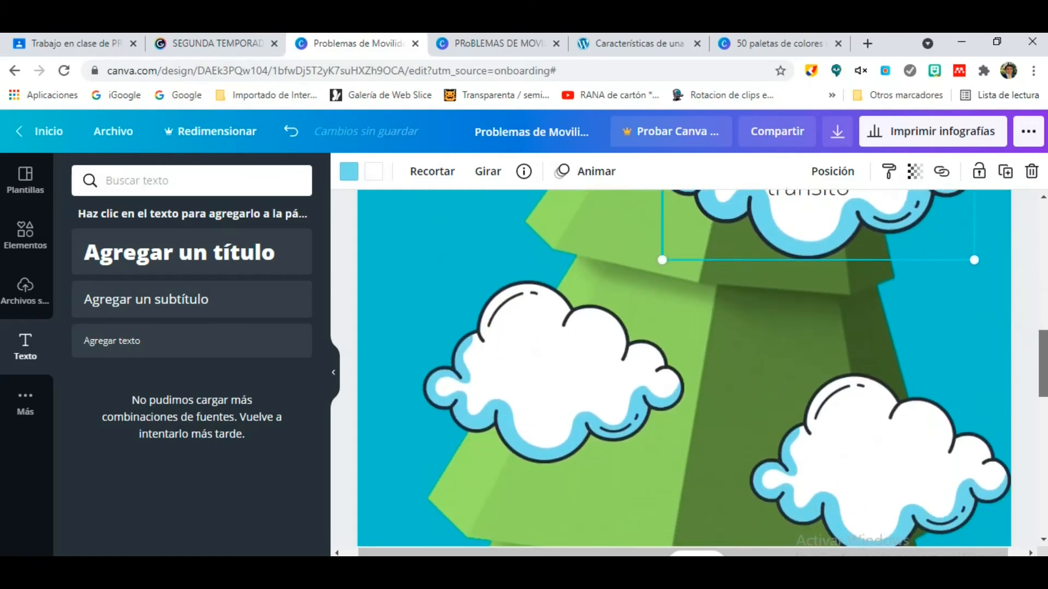
{"action": "left_click", "coordinate": [554, 371]}
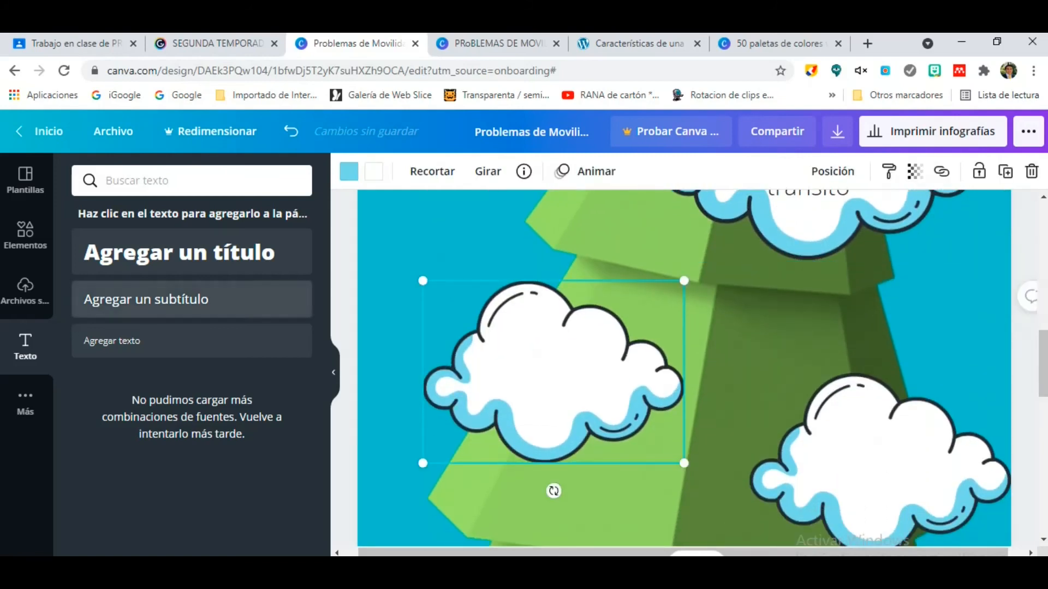
{"action": "left_click", "coordinate": [191, 341]}
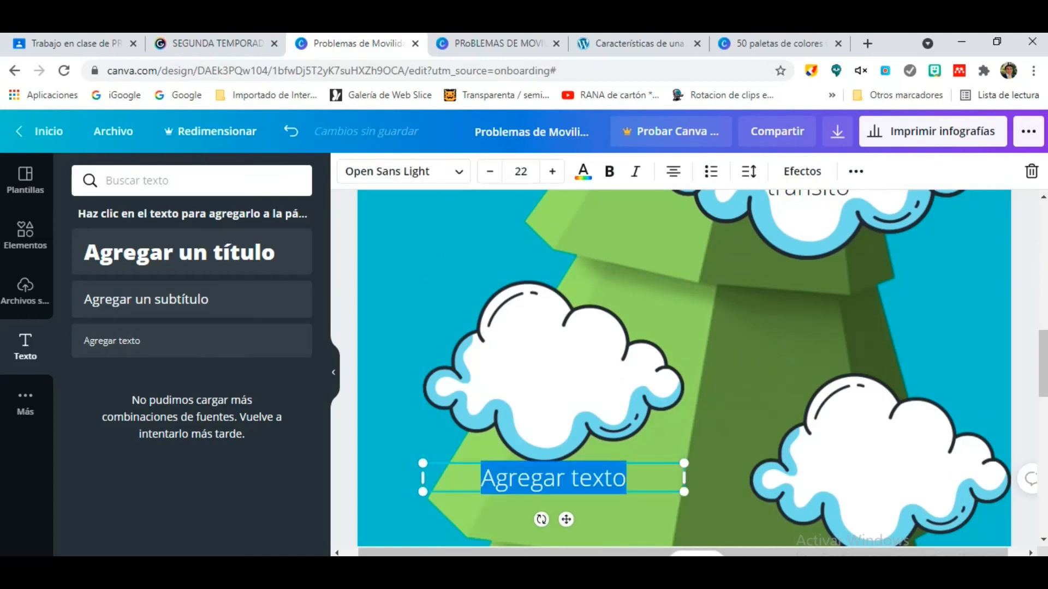
{"action": "left_click_drag", "start_coordinate": [566, 519], "coordinate": [561, 407]}
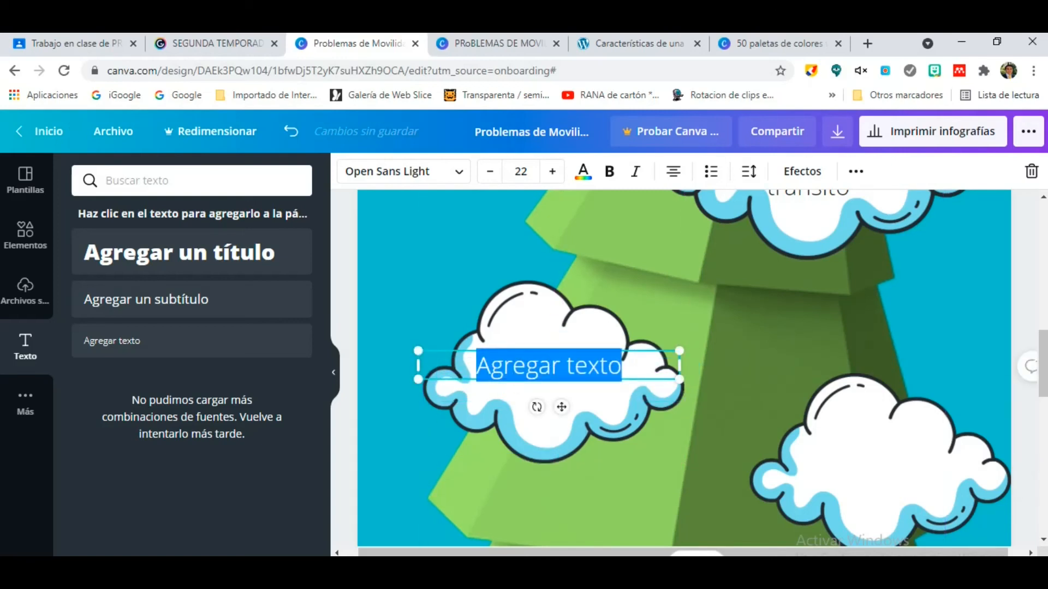
Replace the placeholder text in the third cloud with "Desconocimiento de las normas"
{"action": "left_click", "coordinate": [621, 366]}
{"action": "key", "text": "BackSpace"}
{"action": "key", "text": "BackSpace"}
{"action": "key", "text": "BackSpace"}
{"action": "key", "text": "BackSpace"}
{"action": "key", "text": "BackSpace"}
{"action": "key", "text": "BackSpace"}
{"action": "key", "text": "BackSpace"}
{"action": "key", "text": "BackSpace"}
{"action": "key", "text": "BackSpace"}
{"action": "key", "text": "BackSpace"}
{"action": "key", "text": "BackSpace"}
{"action": "key", "text": "BackSpace"}
{"action": "key", "text": "BackSpace"}
{"action": "type", "text": "Desconocimiento de las normas"}
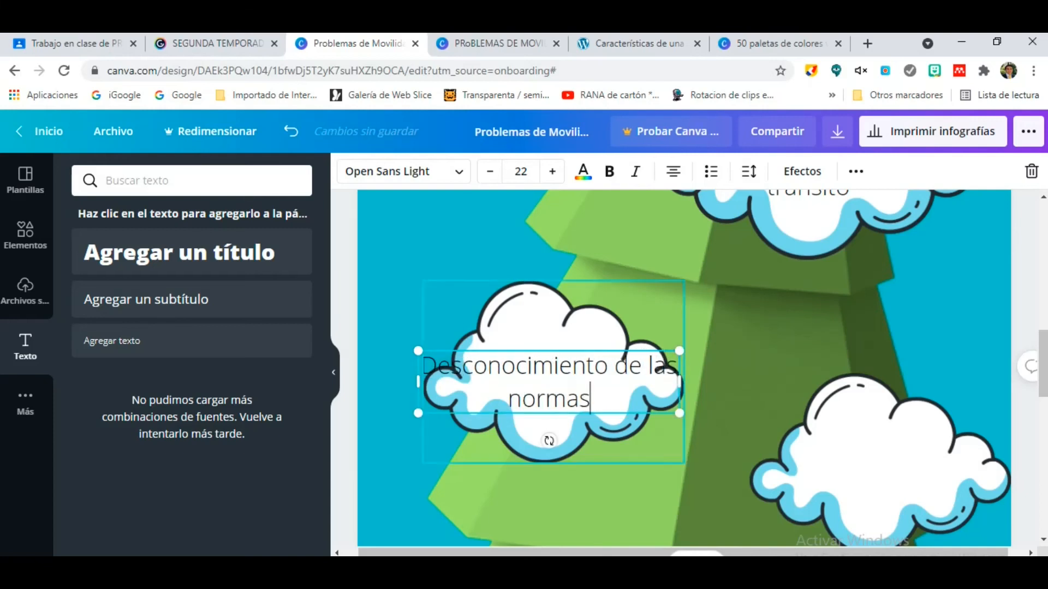
Enlarge the third cloud and shift it slightly down so it surrounds its two-line text
{"action": "left_click", "coordinate": [553, 328]}
{"action": "left_click_drag", "start_coordinate": [422, 281], "coordinate": [379, 250]}
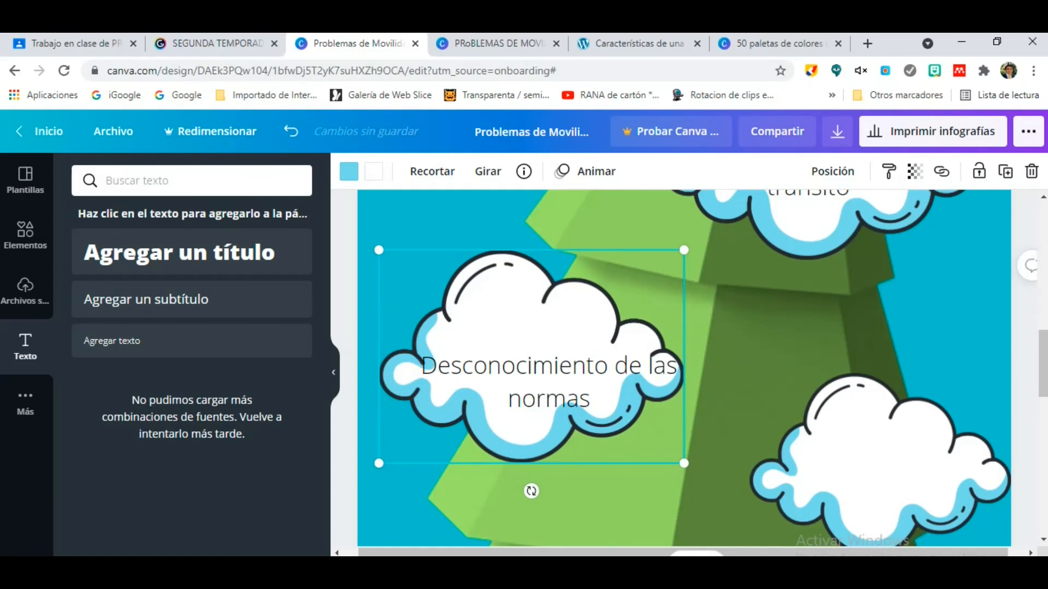
{"action": "mouse_move", "coordinate": [553, 327]}
{"action": "left_mouse_down"}
{"action": "mouse_move", "coordinate": [554, 344]}
{"action": "mouse_move", "coordinate": [543, 338]}
{"action": "mouse_move", "coordinate": [553, 338]}
{"action": "left_mouse_up"}
{"action": "left_click_drag", "start_coordinate": [684, 473], "coordinate": [701, 484]}
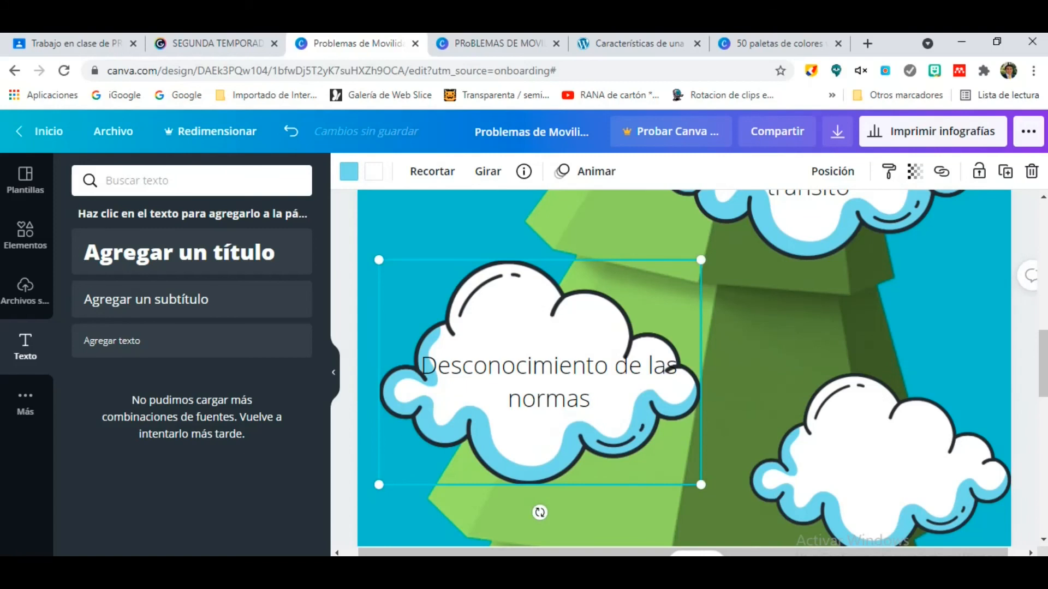
{"action": "scroll", "coordinate": [684, 369], "scroll_direction": "up", "scroll_amount": 1}
{"action": "scroll", "coordinate": [684, 368], "scroll_direction": "down", "scroll_amount": 3}
{"action": "scroll", "coordinate": [684, 369], "scroll_direction": "down", "scroll_amount": 3}
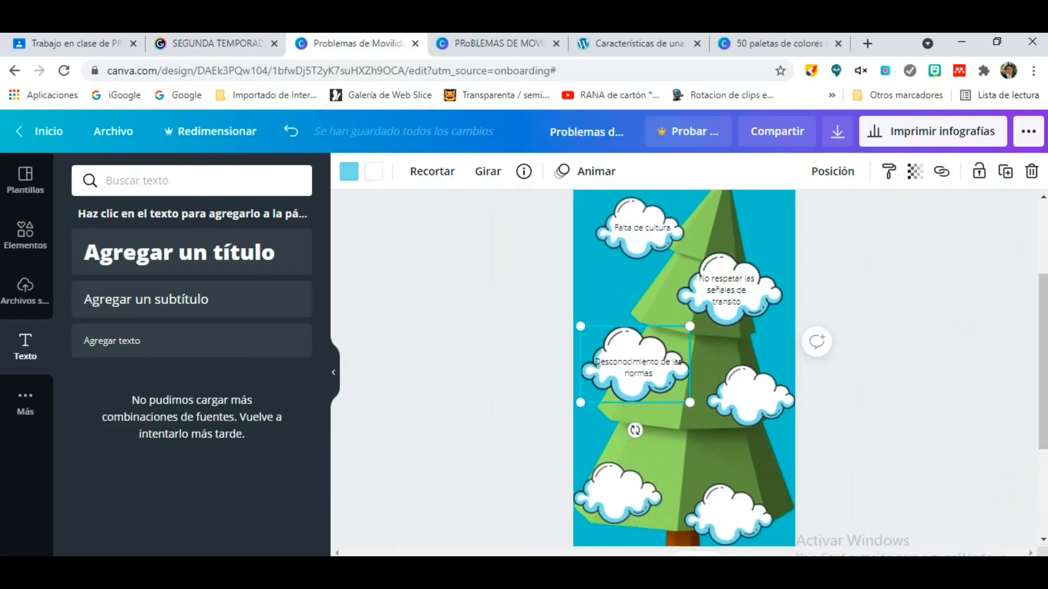
{"action": "scroll", "coordinate": [684, 368], "scroll_direction": "down", "scroll_amount": 3}
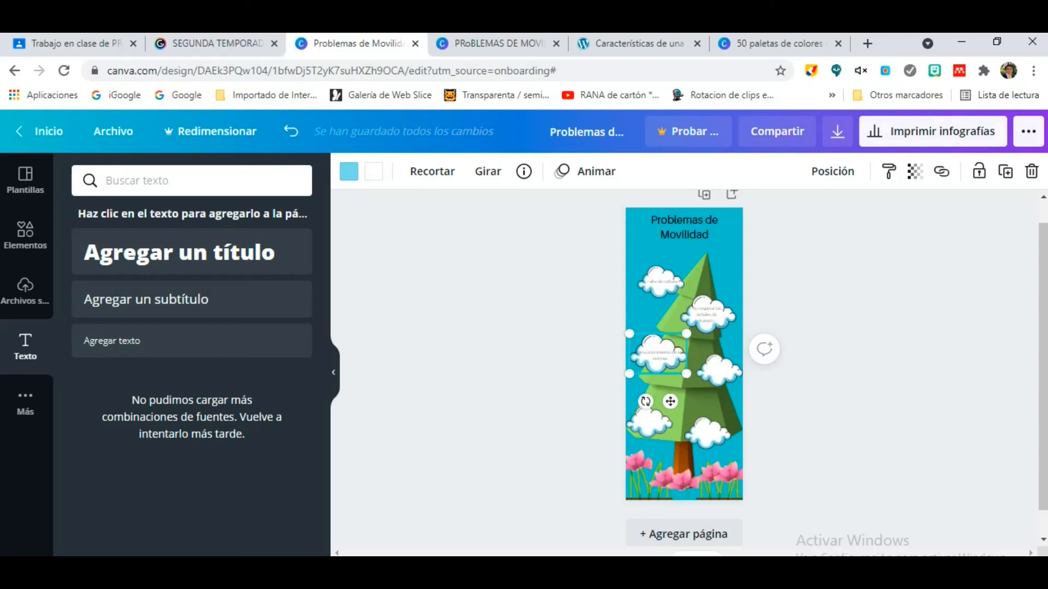
Download the infographic as a PNG into the Descargas folder under the suggested file name, and dismiss the Canva Pro offer
{"action": "left_click", "coordinate": [1029, 131]}
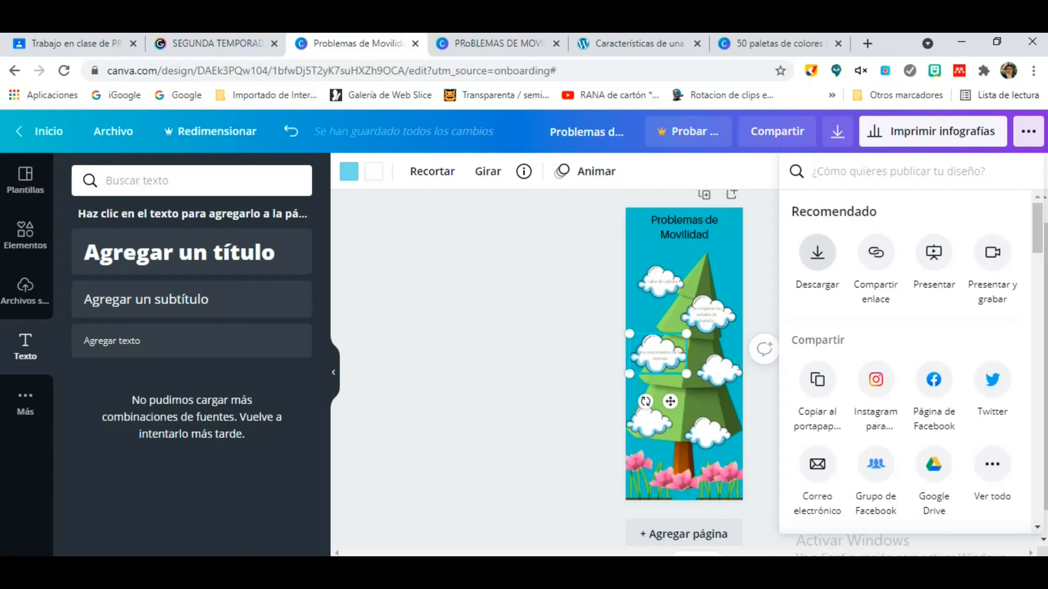
{"action": "left_click", "coordinate": [818, 252]}
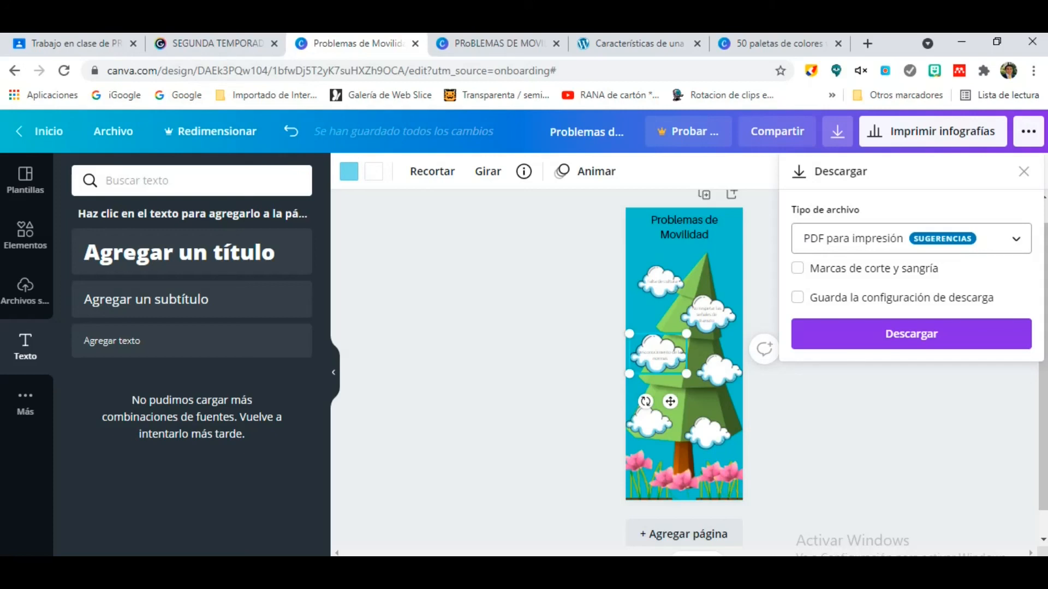
{"action": "left_click", "coordinate": [910, 238]}
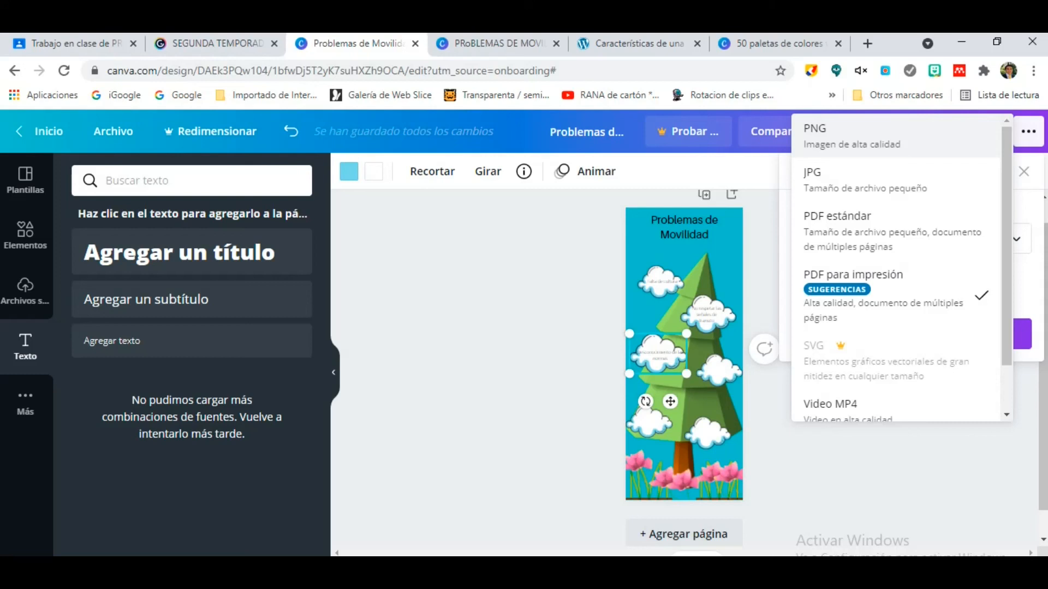
{"action": "left_click", "coordinate": [896, 136]}
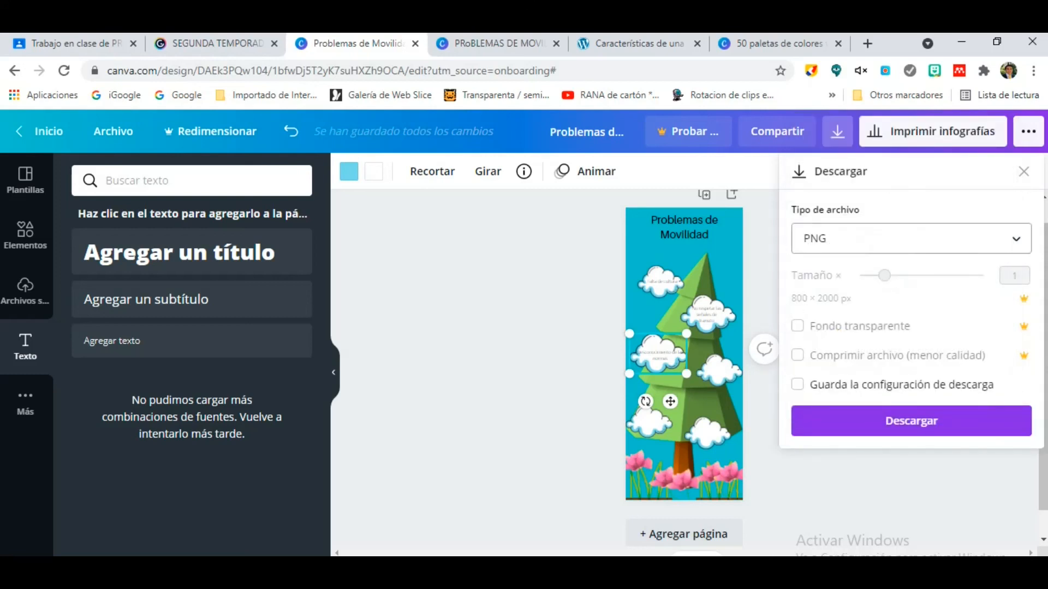
{"action": "left_click", "coordinate": [912, 421]}
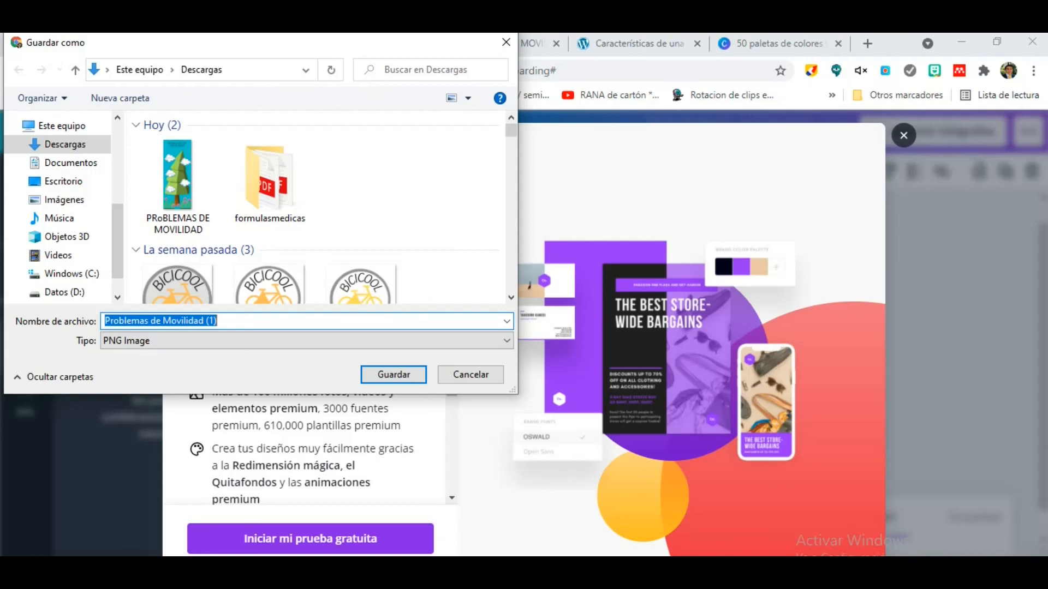
{"action": "key", "text": "Return"}
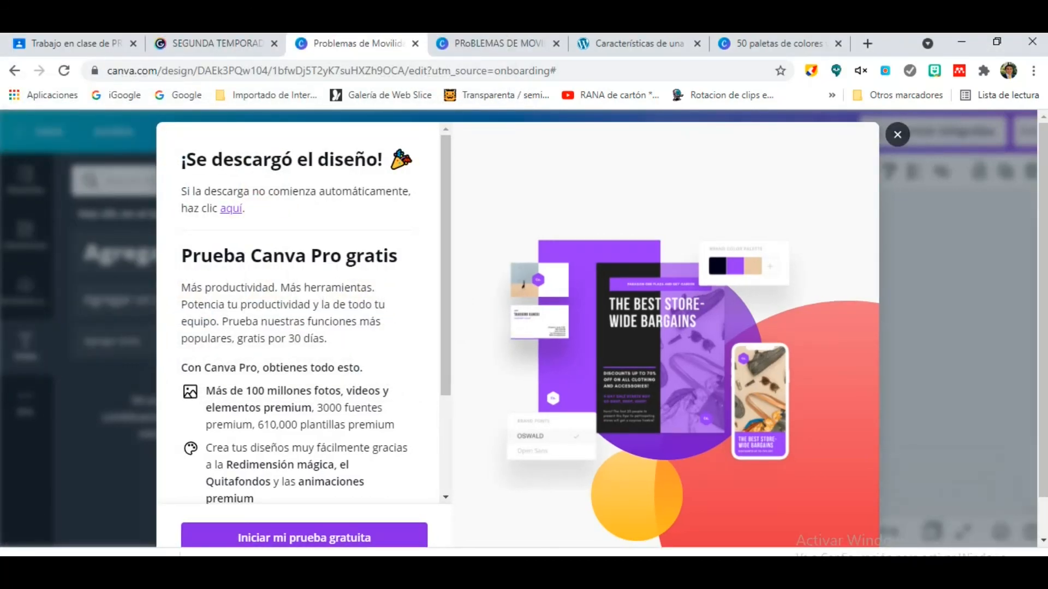
{"action": "left_click", "coordinate": [897, 135]}
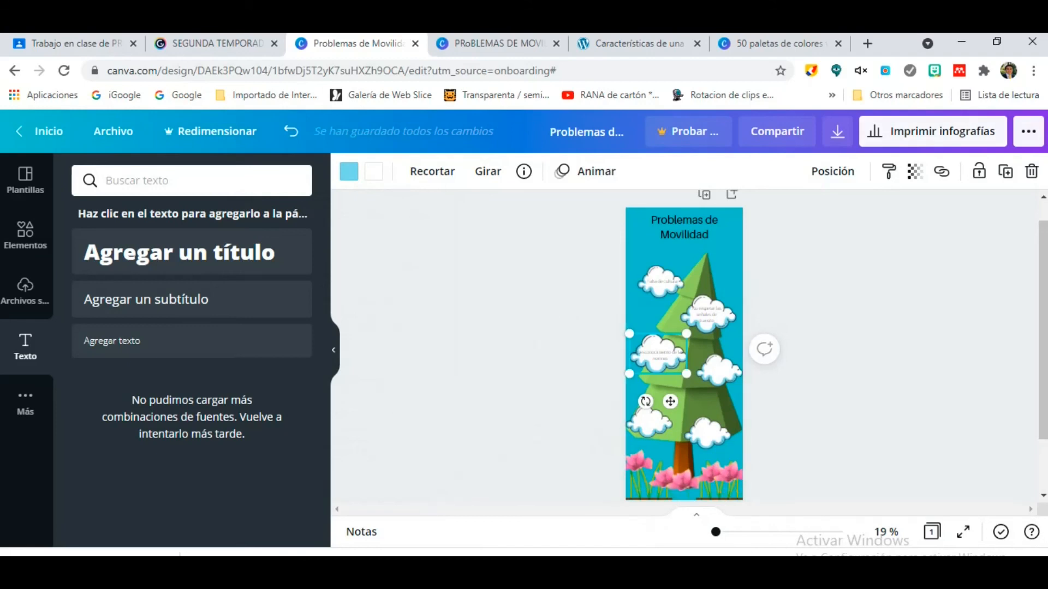
Switch to the Photos app to view the earlier exported image PRoBLEMAS DE MOVILIDAD.png
{"action": "left_click", "coordinate": [641, 555]}
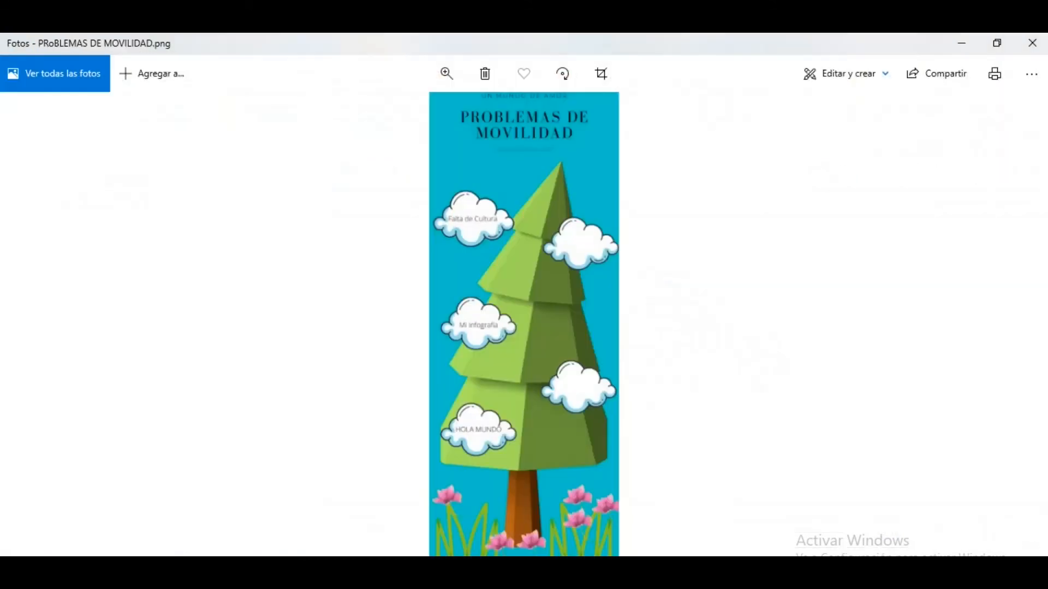